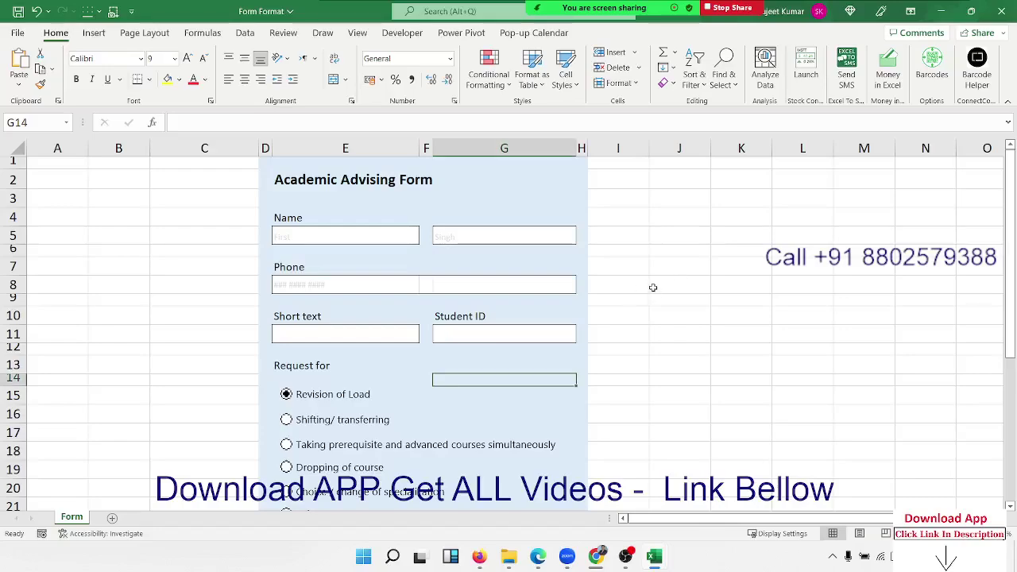
- Inspect the Academic Advising Form title cells, then switch away from Excel toward WhatsApp Web
scroll(643, 286, "down", 7)
scroll(640, 287, "up", 7)
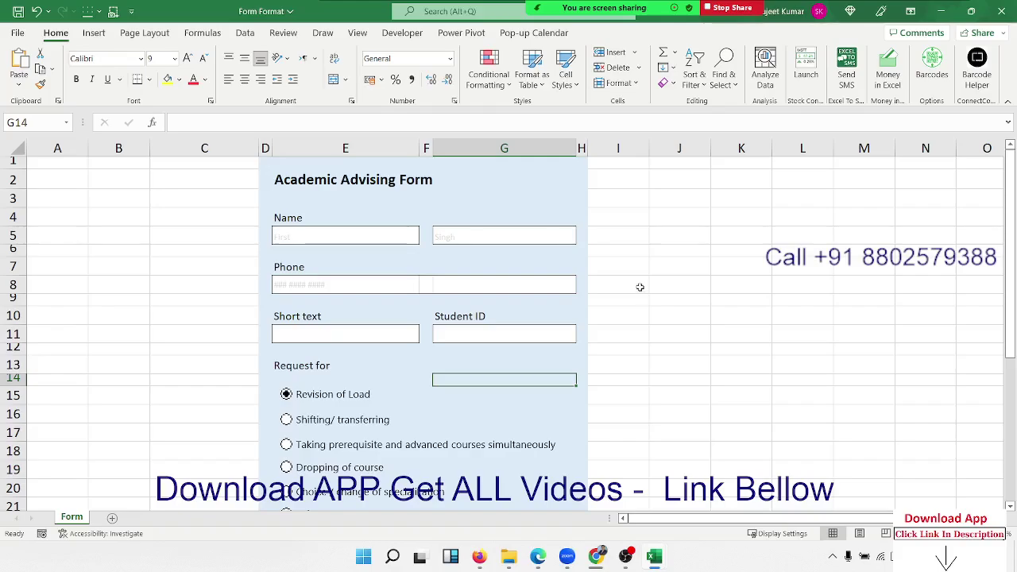
left_click(340, 194)
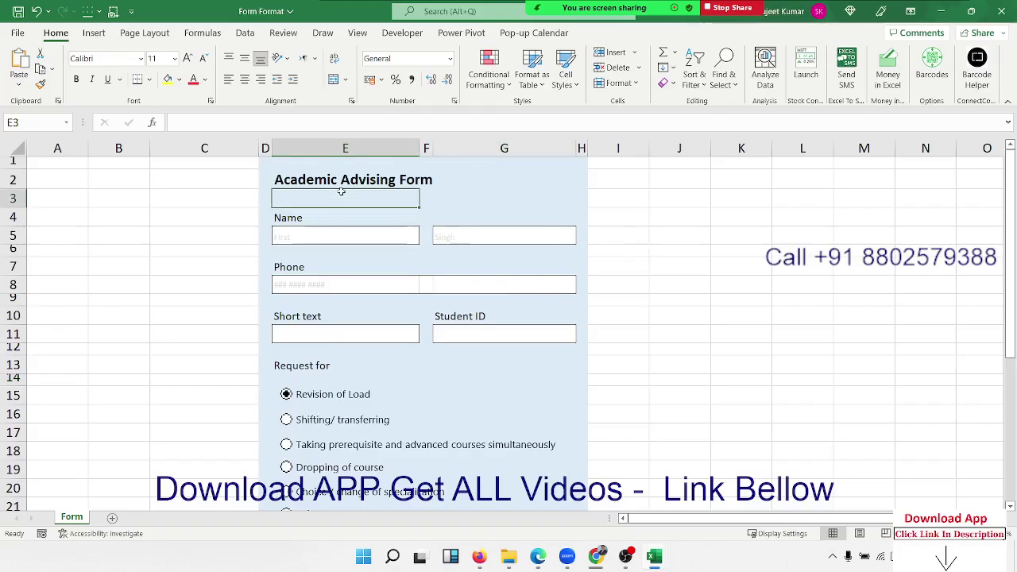
left_click(341, 183)
left_click(331, 199)
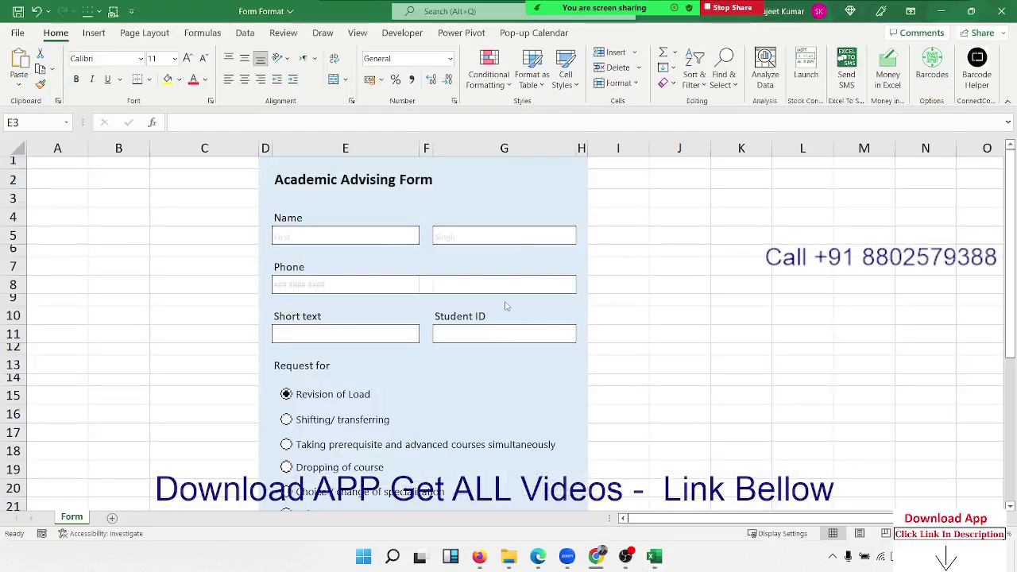
key("alt+Tab")
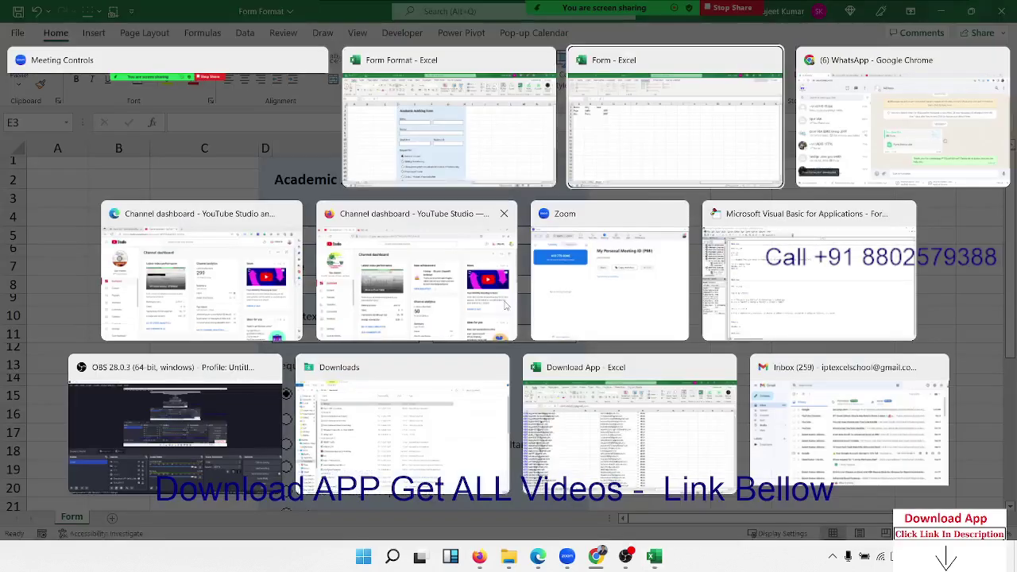
- Open the 9pm VBA group chat in WhatsApp Web and scroll back through earlier messages
key("alt+Tab")
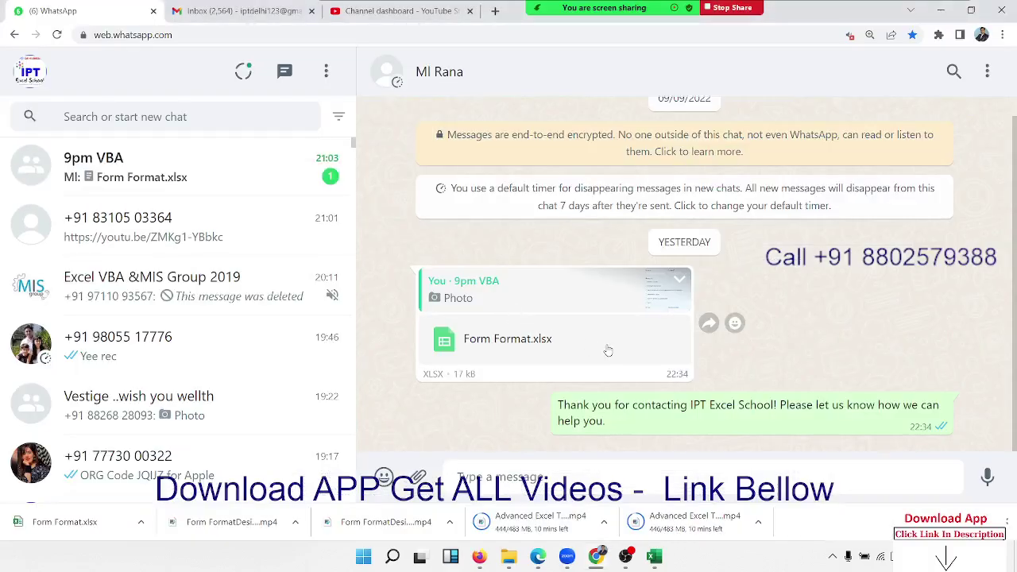
left_click(191, 182)
scroll(670, 367, "up", 3)
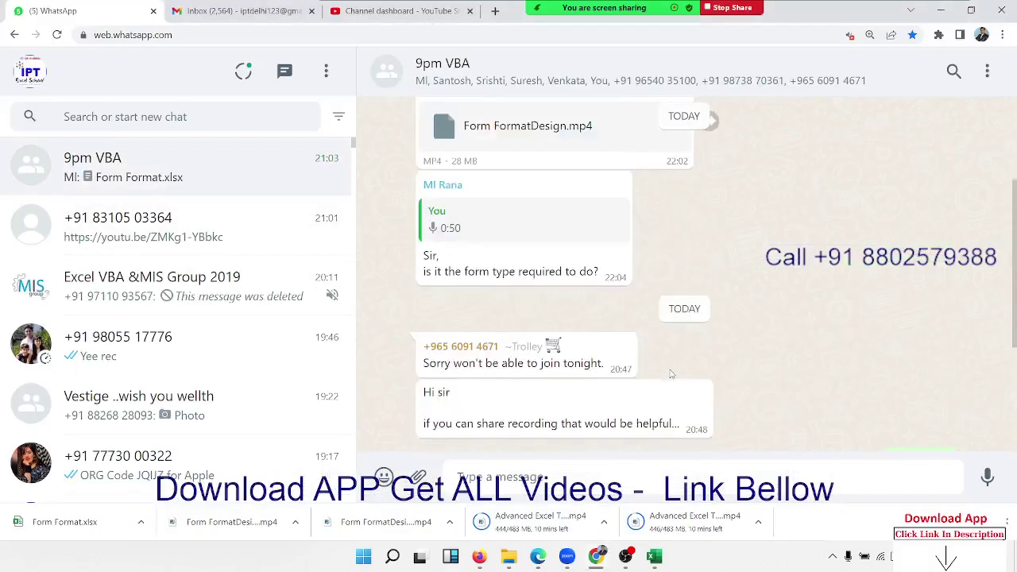
scroll(670, 367, "up", 2)
scroll(669, 367, "up", 5)
scroll(670, 366, "up", 3)
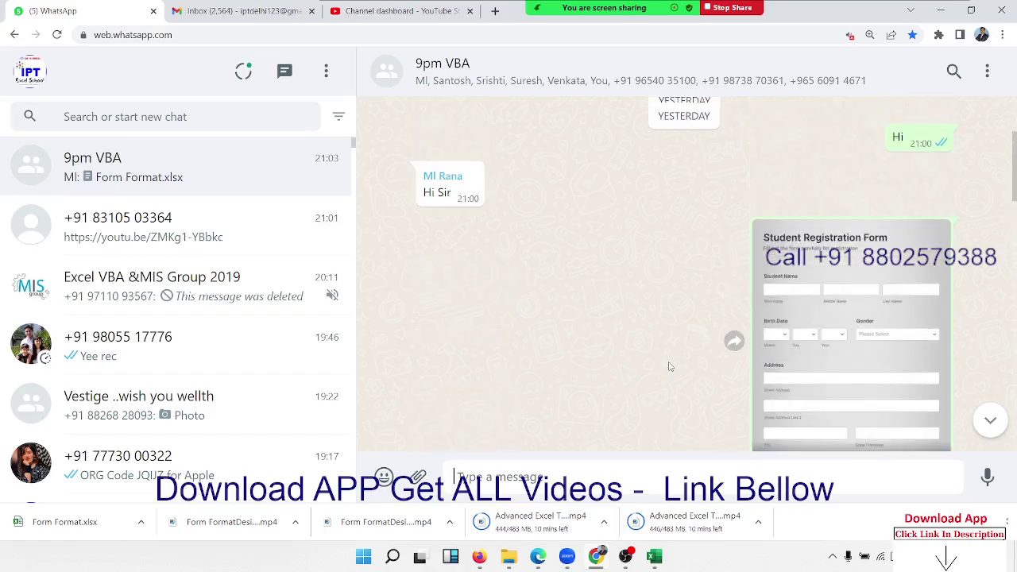
scroll(670, 366, "down", 3)
scroll(670, 366, "down", 3)
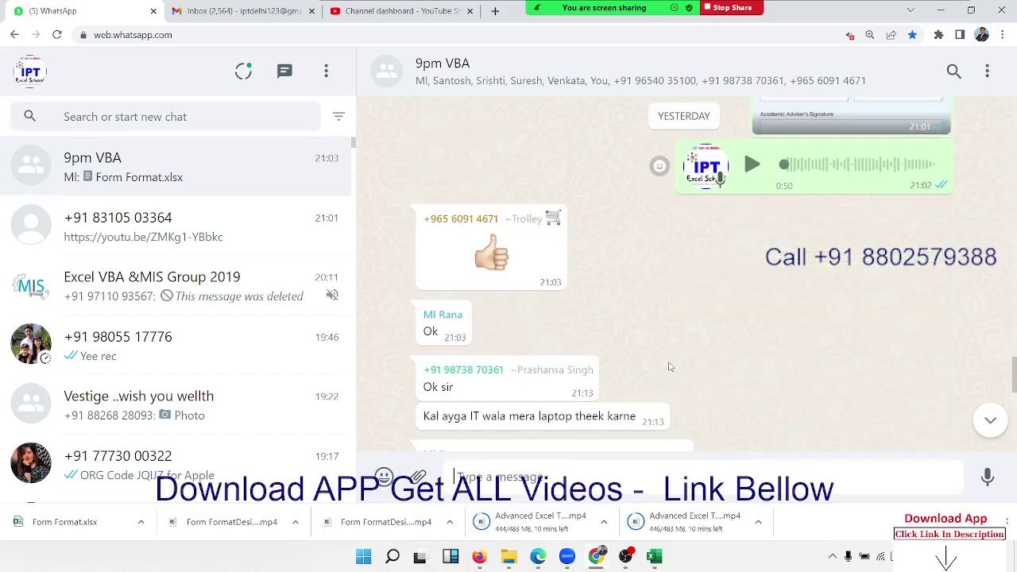
scroll(670, 366, "down", 3)
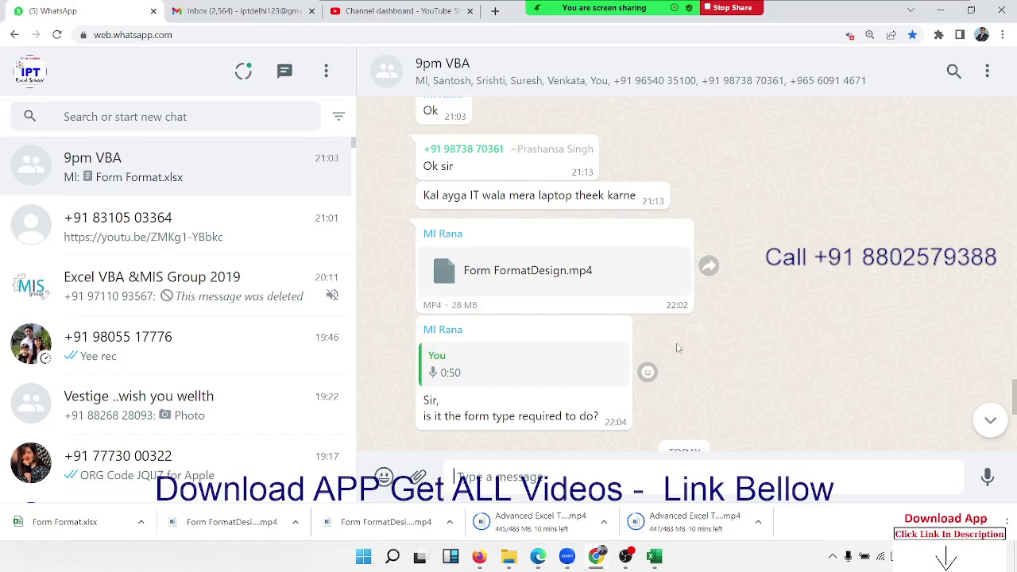
- Review the shared Student Registration Form image, then return to the Form Format workbook
scroll(675, 358, "down", 4)
scroll(678, 348, "up", 5)
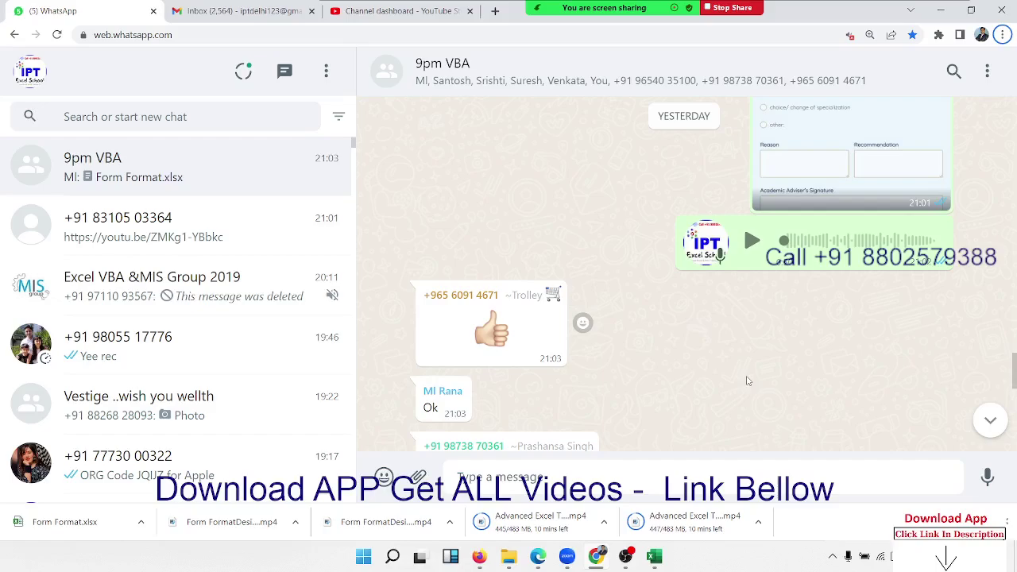
scroll(749, 380, "up", 3)
scroll(747, 379, "up", 3)
scroll(747, 379, "down", 3)
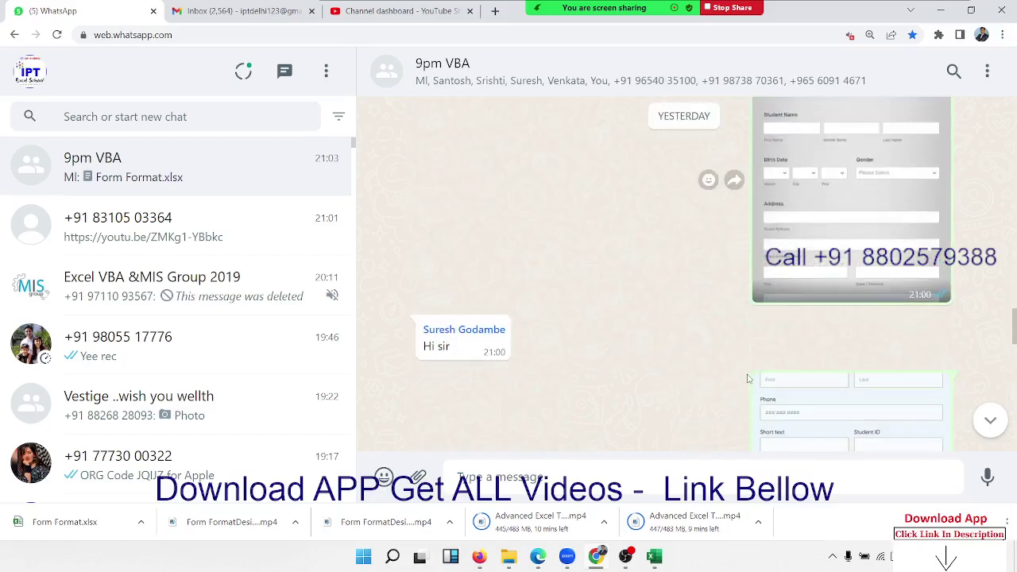
scroll(746, 379, "up", 3)
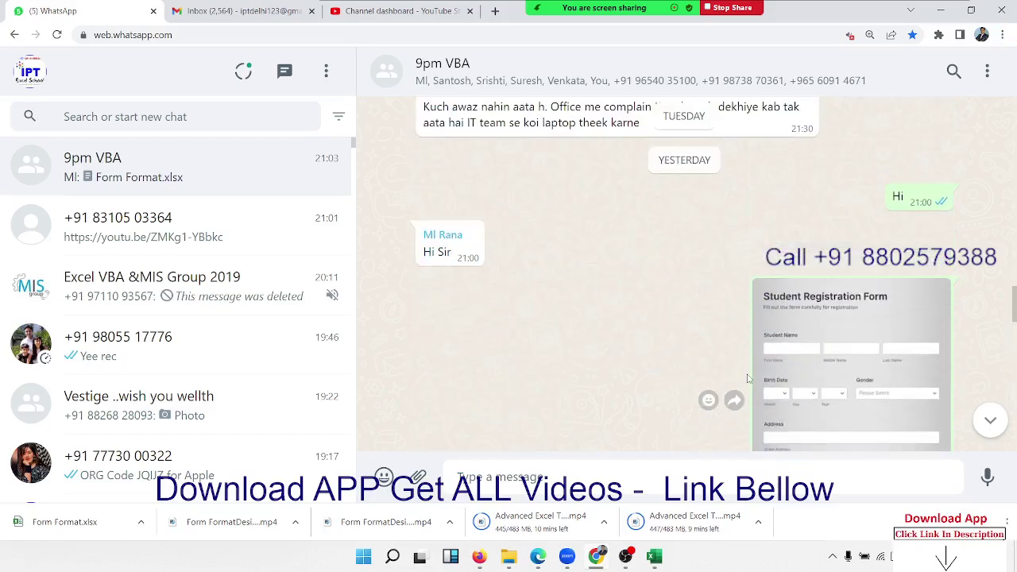
key("alt+Tab")
key("alt+Tab")
key("alt+Tab")
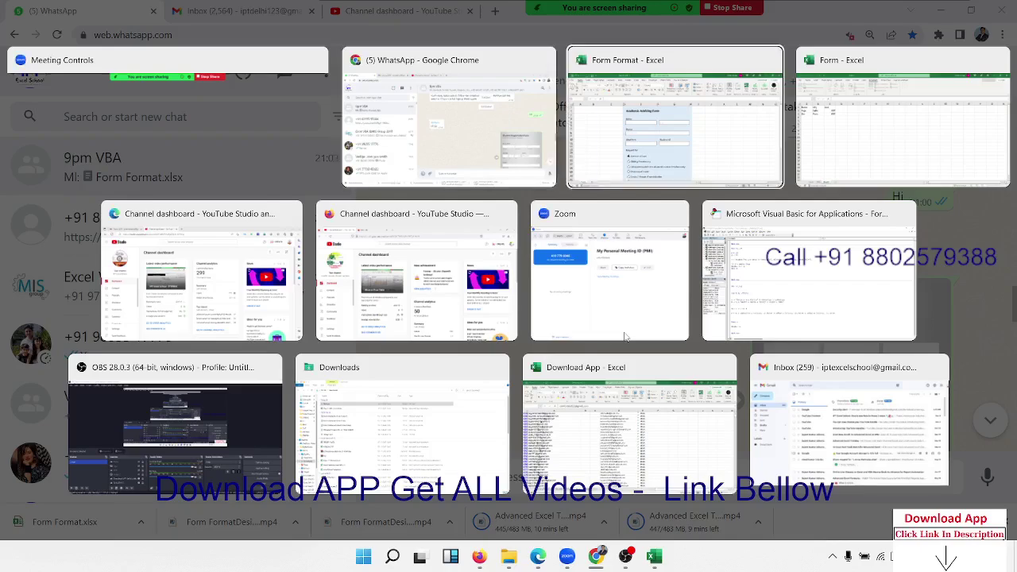
- Inspect the first-name and surname box cells around D5, E5 and F5 on the form
left_click(337, 237)
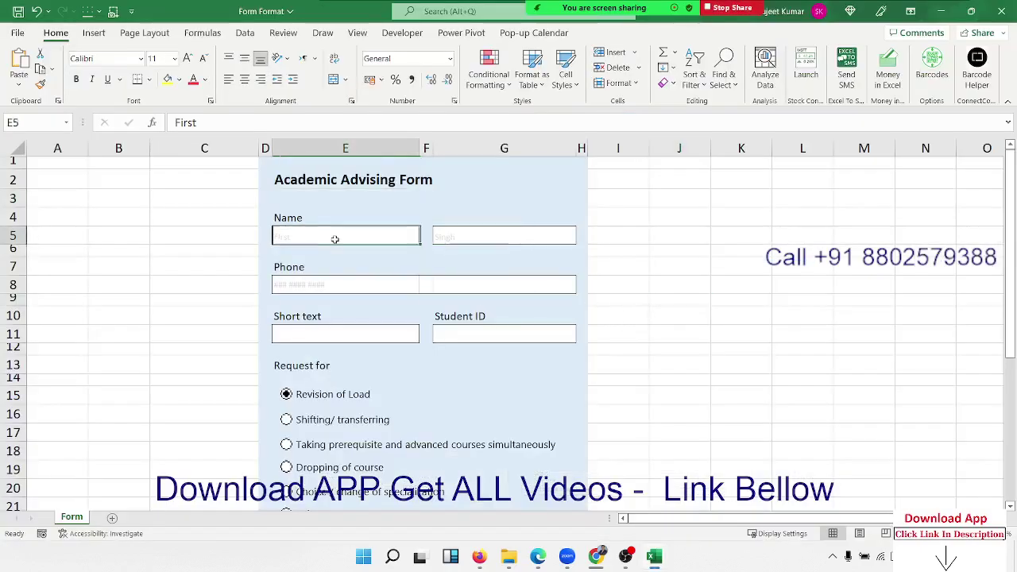
left_click(461, 251)
left_click(300, 240)
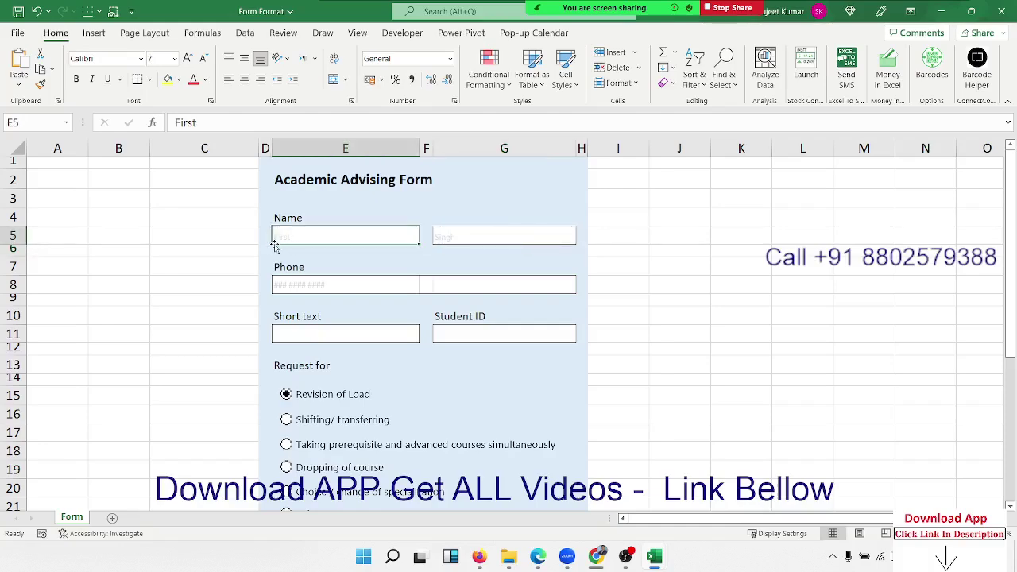
left_click(260, 235)
left_click(288, 235)
left_click(475, 247)
left_click(331, 235)
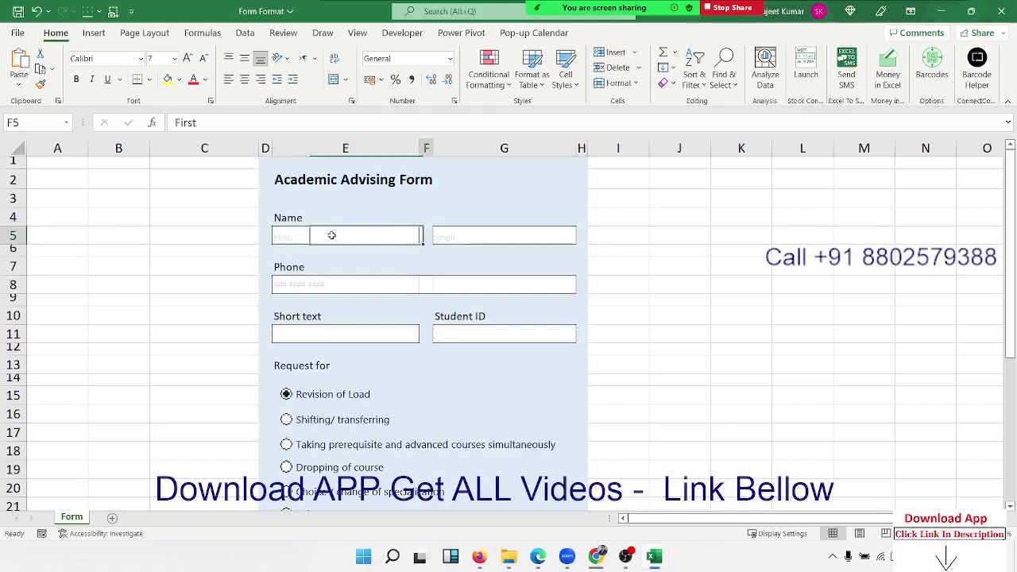
key("Right")
key("Right")
left_click(331, 235)
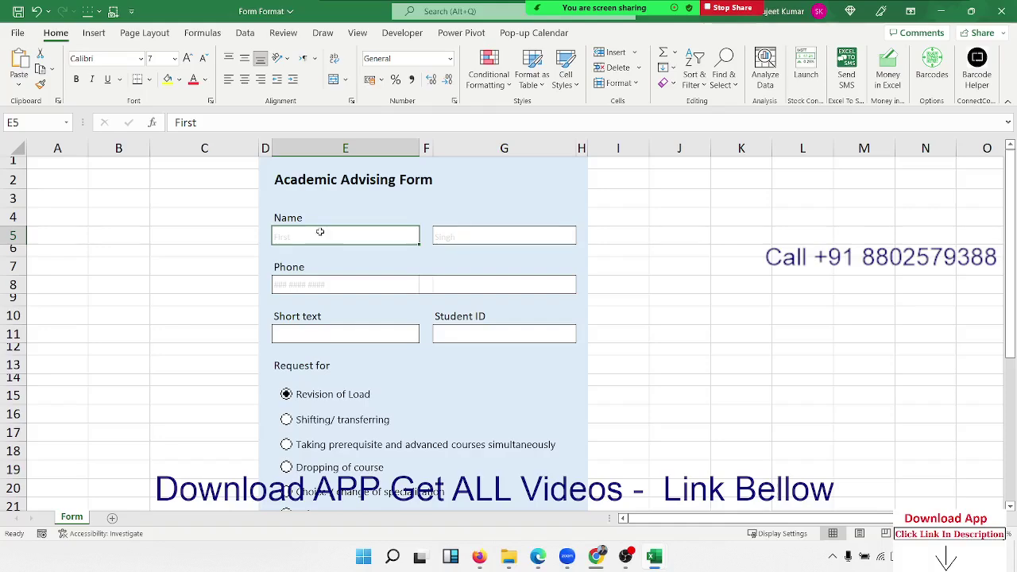
key("Down")
key("Down")
key("Up")
key("Up")
key("Escape")
key("Down")
key("Up")
key("Left")
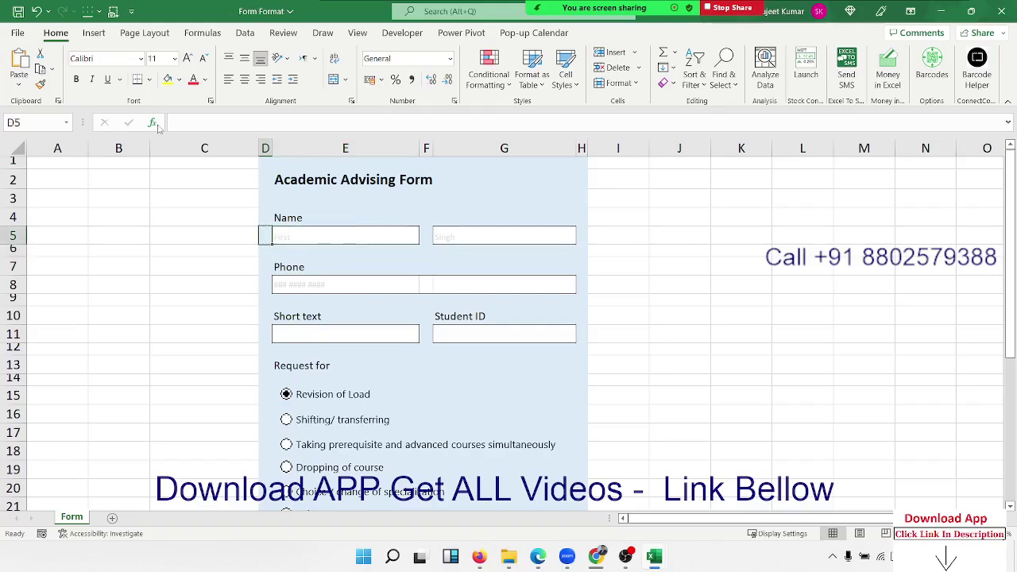
- Enter 'First' in cell D5 and indent it into the name box
left_click(183, 126)
type("First")
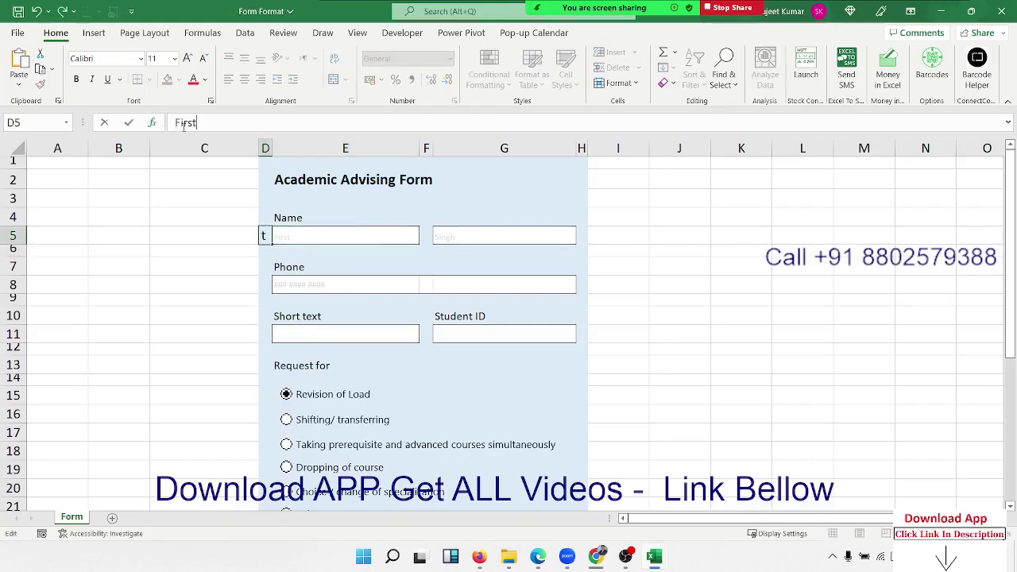
key("ctrl+Return")
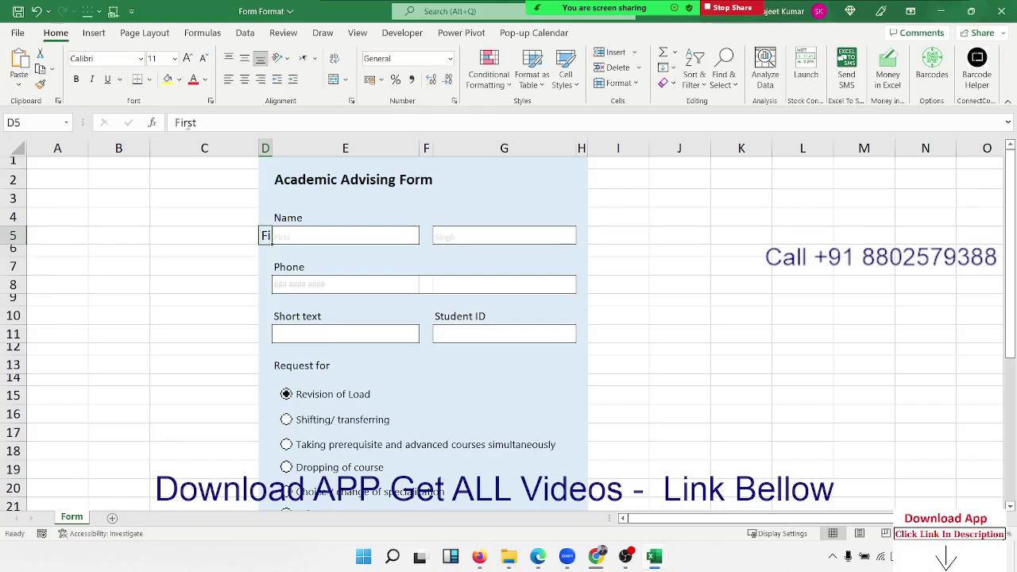
left_click(293, 81)
- Clear the small placeholder from E5 and set its font colour to white
left_click(297, 233)
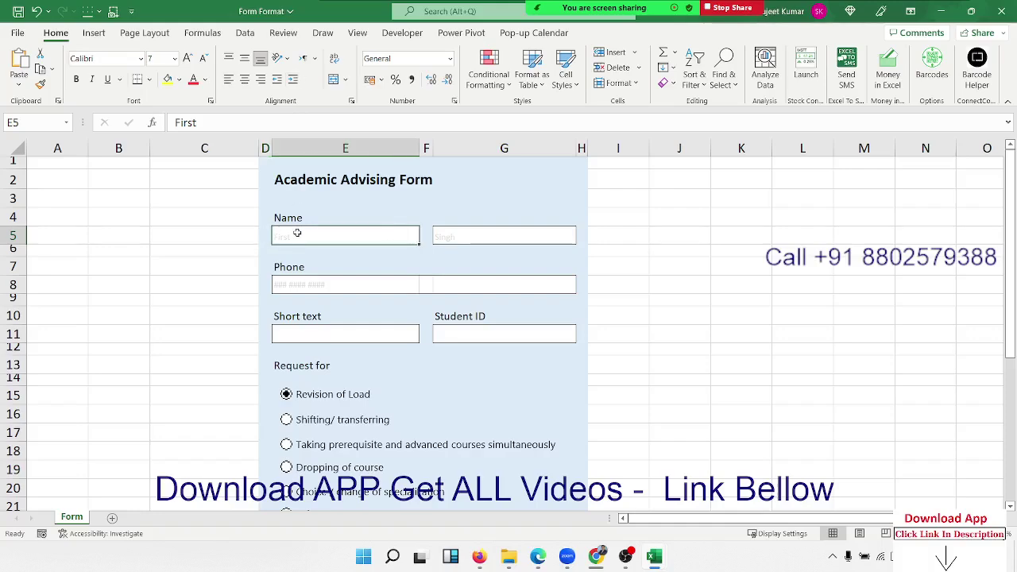
key("Delete")
left_click(205, 85)
left_click(198, 132)
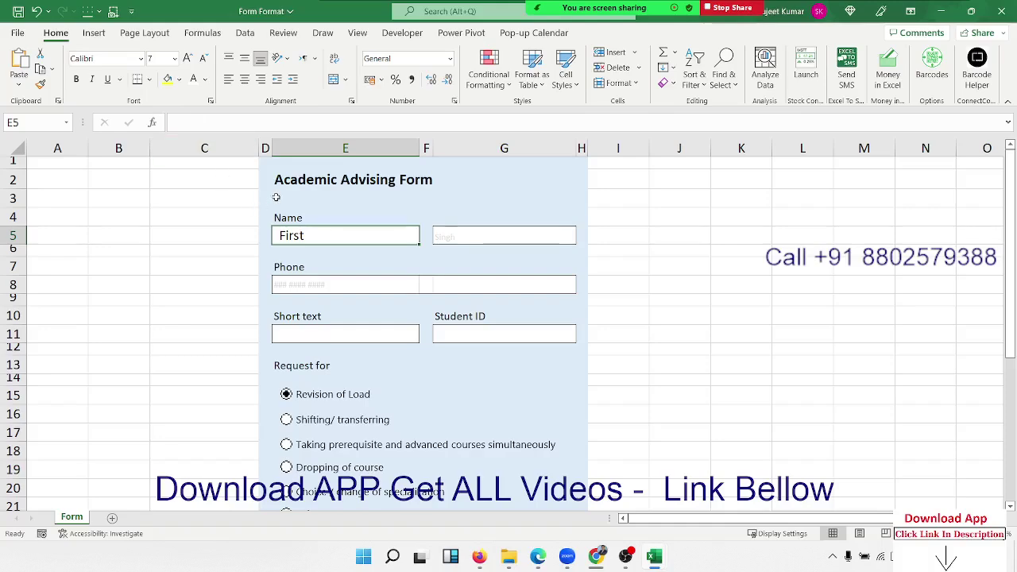
key("Left")
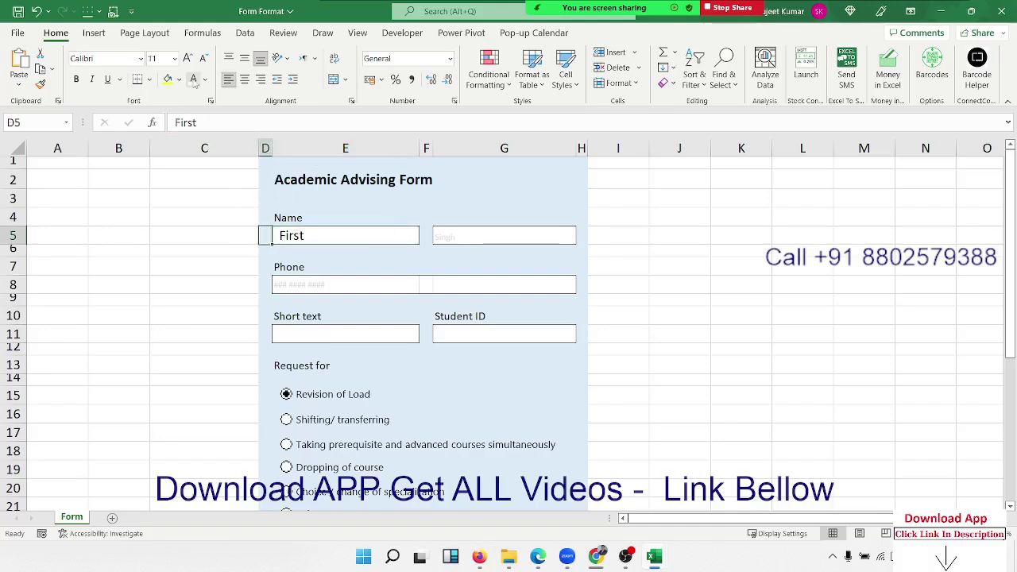
- Make the 'First' text in D5 light grey
left_click(193, 80)
left_click(205, 79)
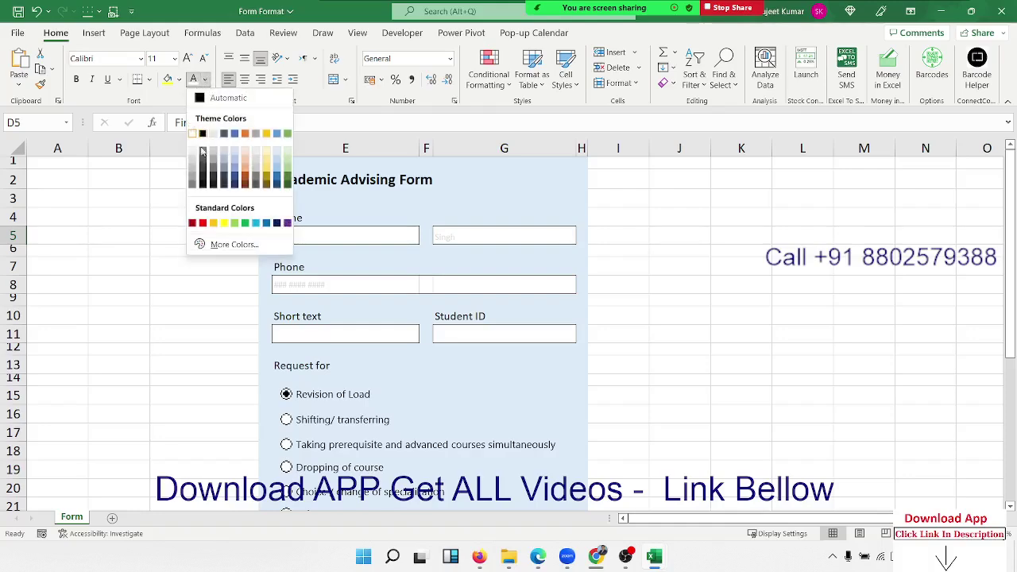
left_click(194, 164)
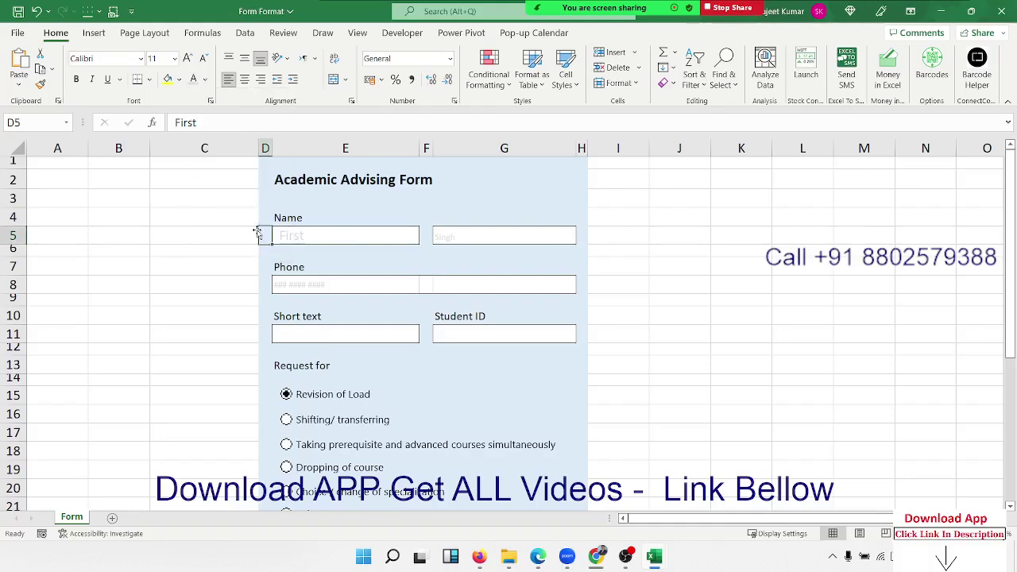
- Set E5's font colour, test it with a sample first name, then clear the cell
left_click(294, 239)
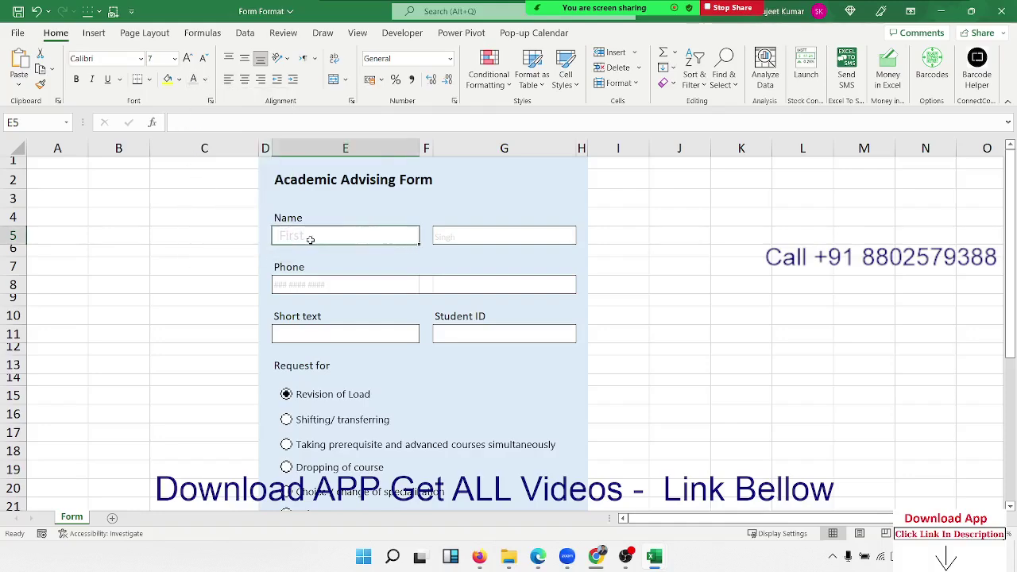
left_click(205, 79)
left_click(201, 134)
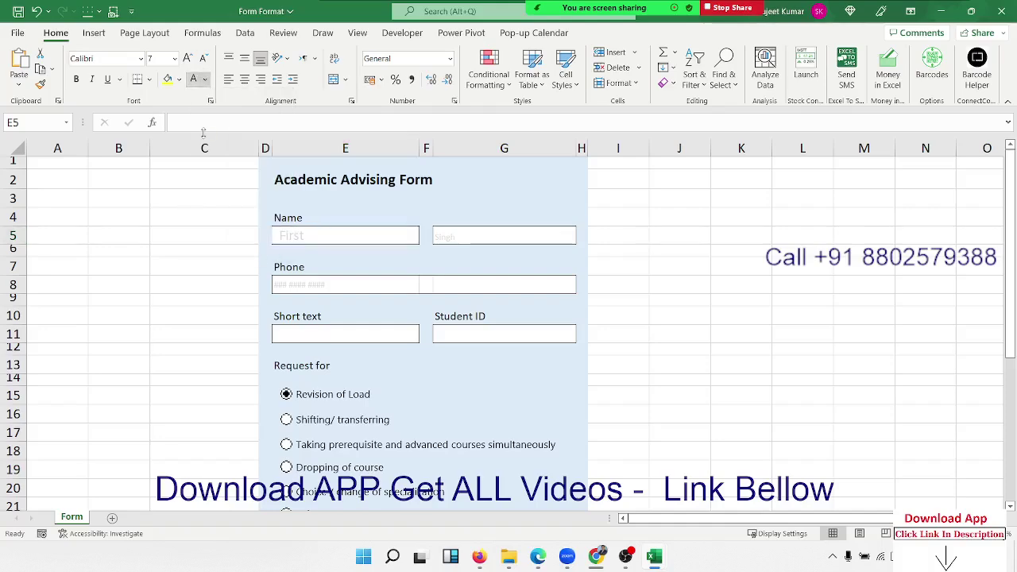
type("Puja")
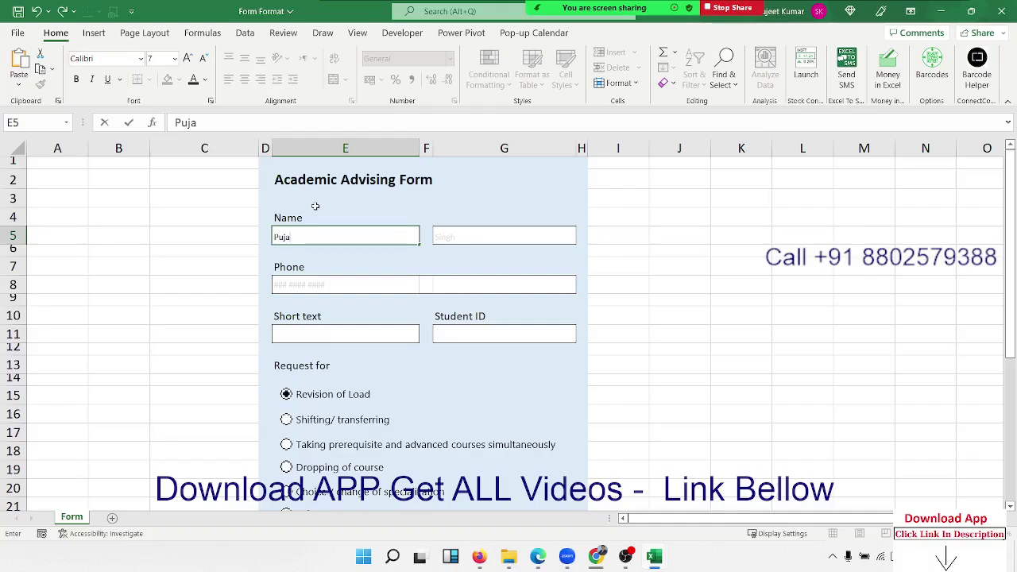
key("Return")
key("Up")
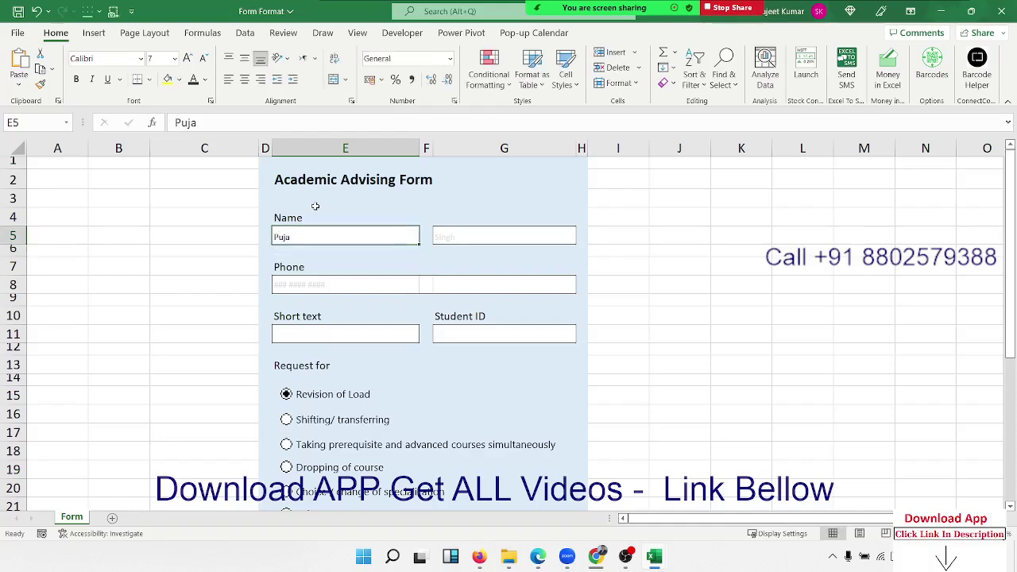
key("Delete")
key("Return")
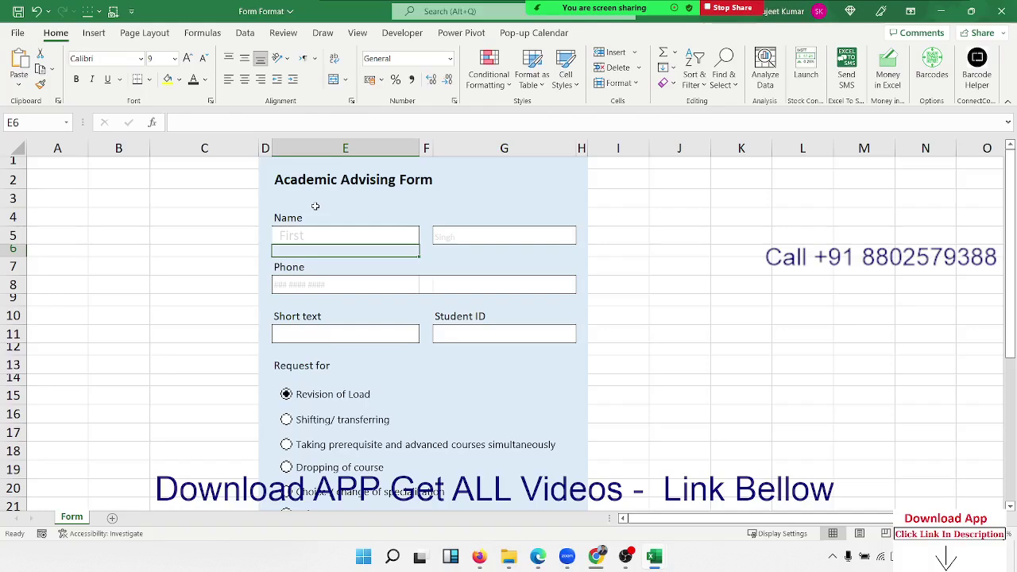
- Type 'Singh' in F5 and indent it twice to line up with First
key("Up")
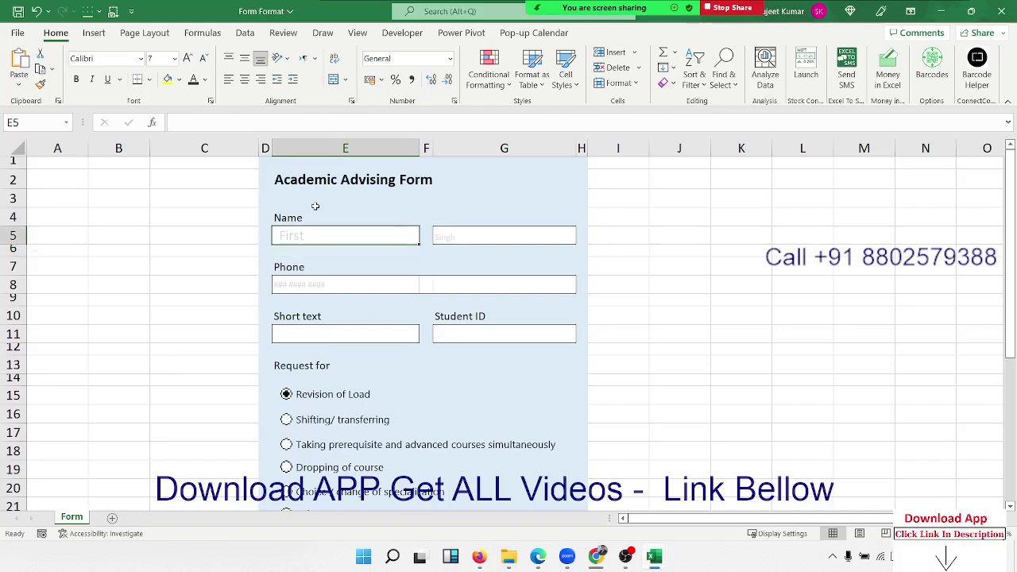
key("Right")
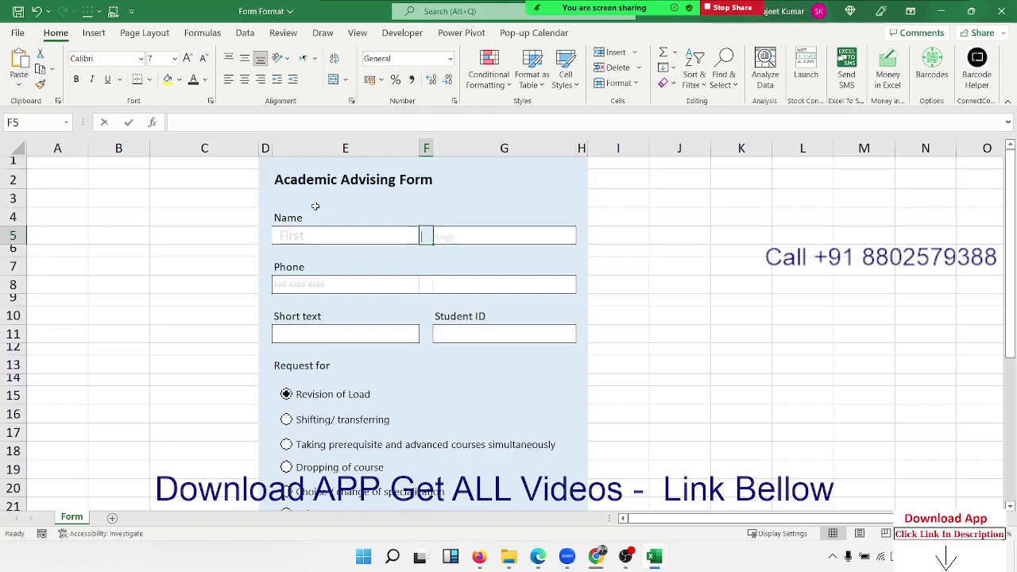
type("Singh")
key("Return")
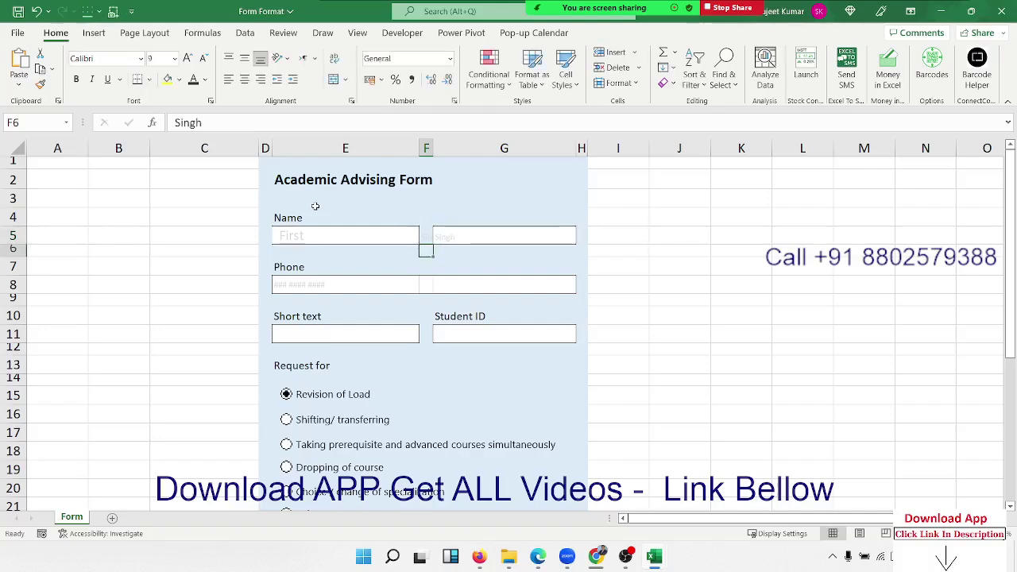
key("Up")
key("Right")
key("Left")
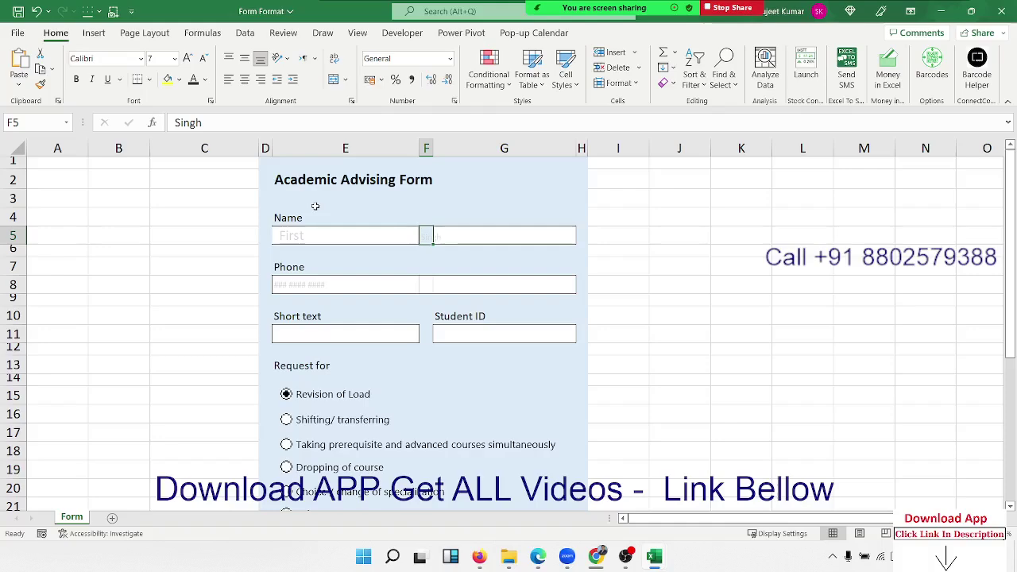
left_click(292, 79)
left_click(292, 79)
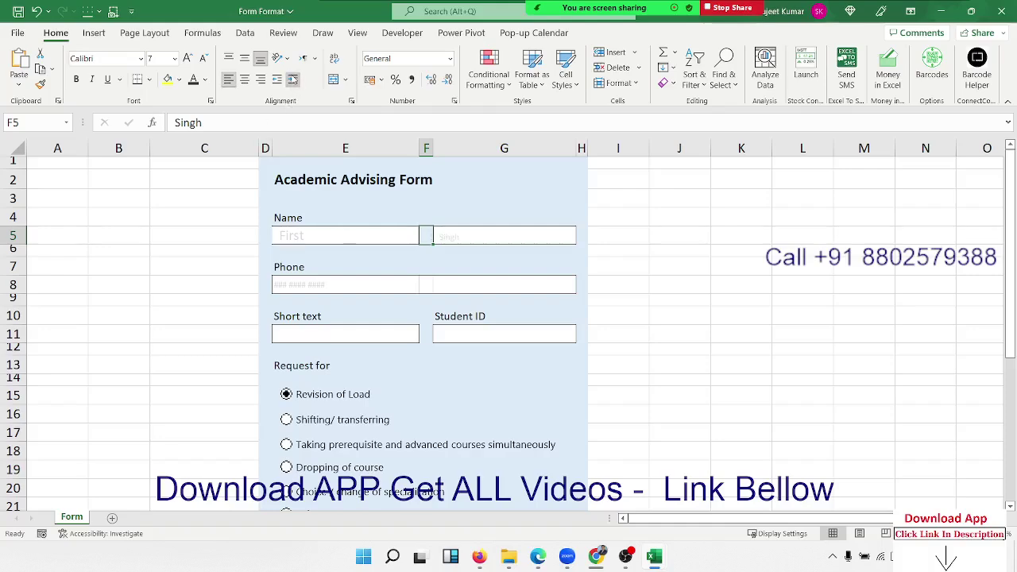
left_click(292, 80)
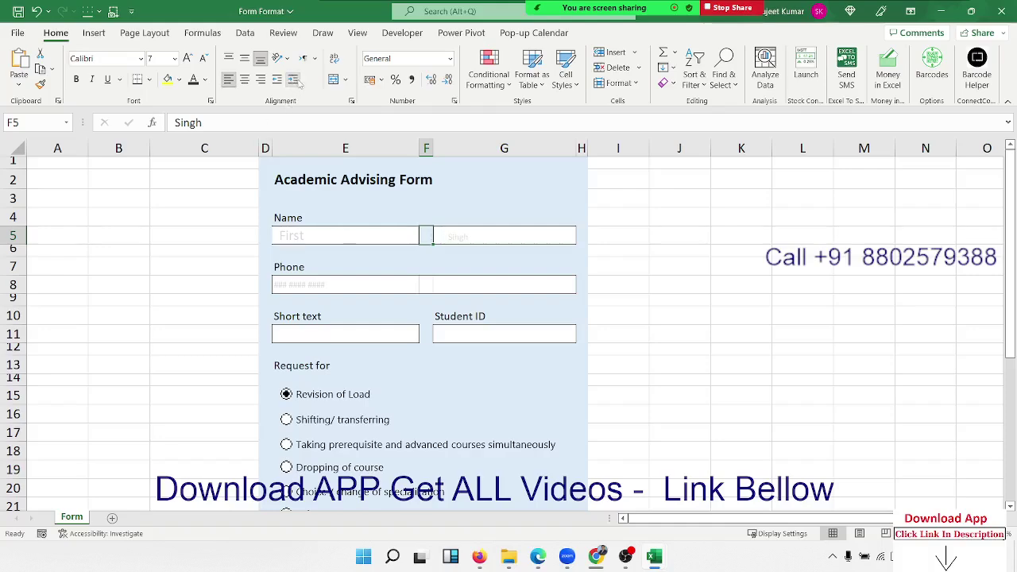
left_click(462, 237)
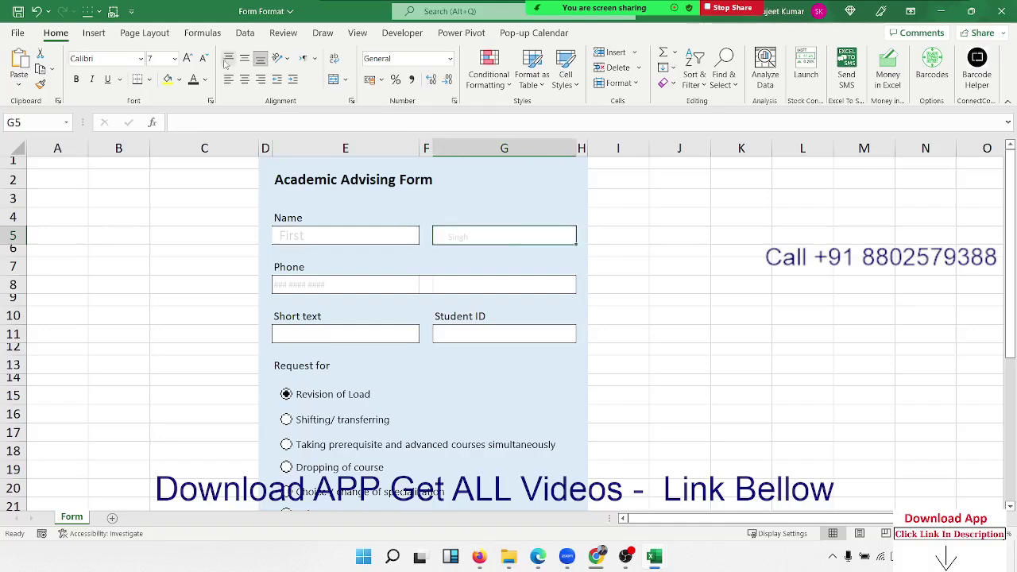
- Delete the phone number placeholder from cell E8
left_click(293, 290)
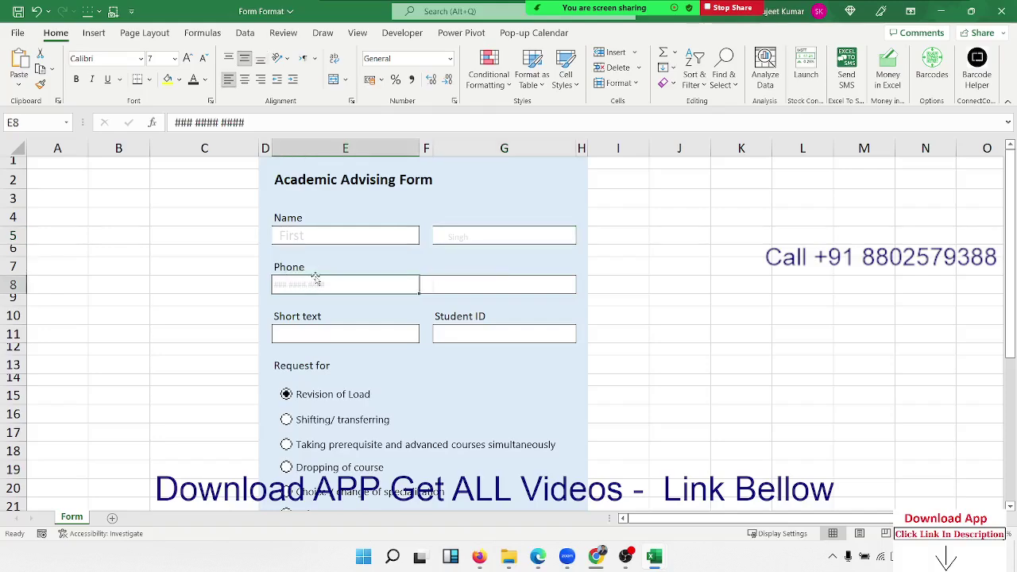
key("Delete")
key("Right")
key("Down")
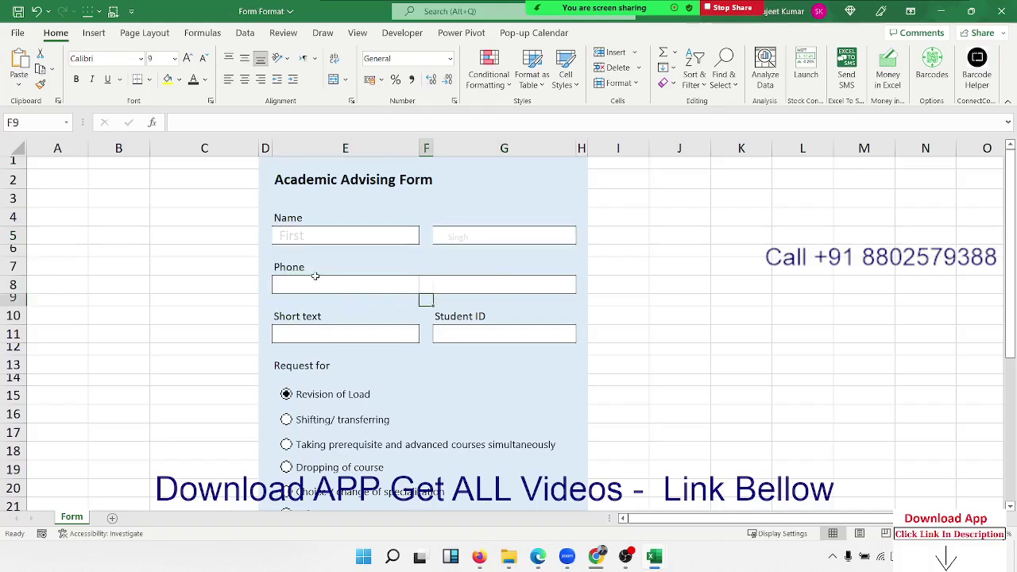
scroll(395, 403, "down", 7)
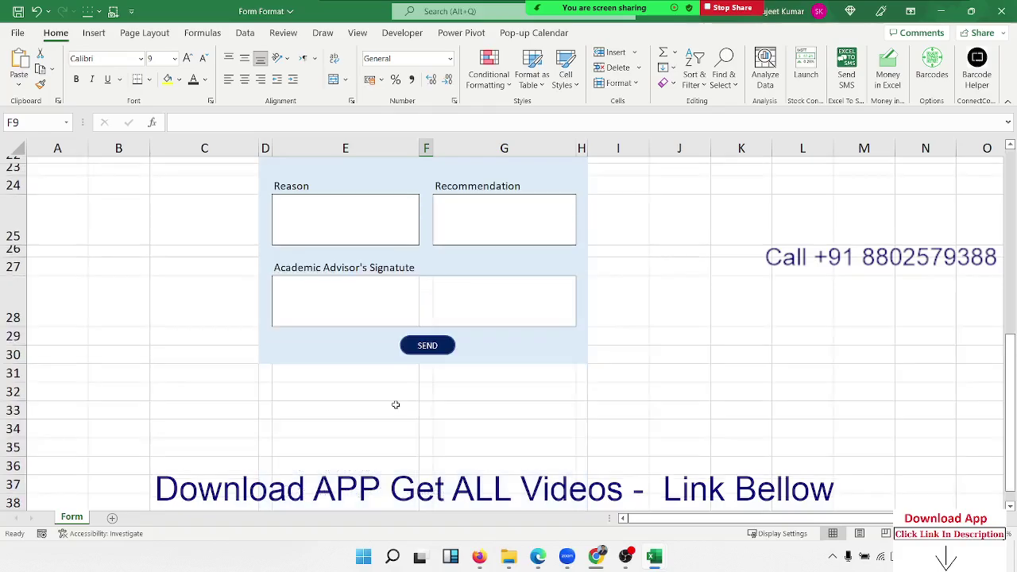
scroll(424, 272, "down", 2)
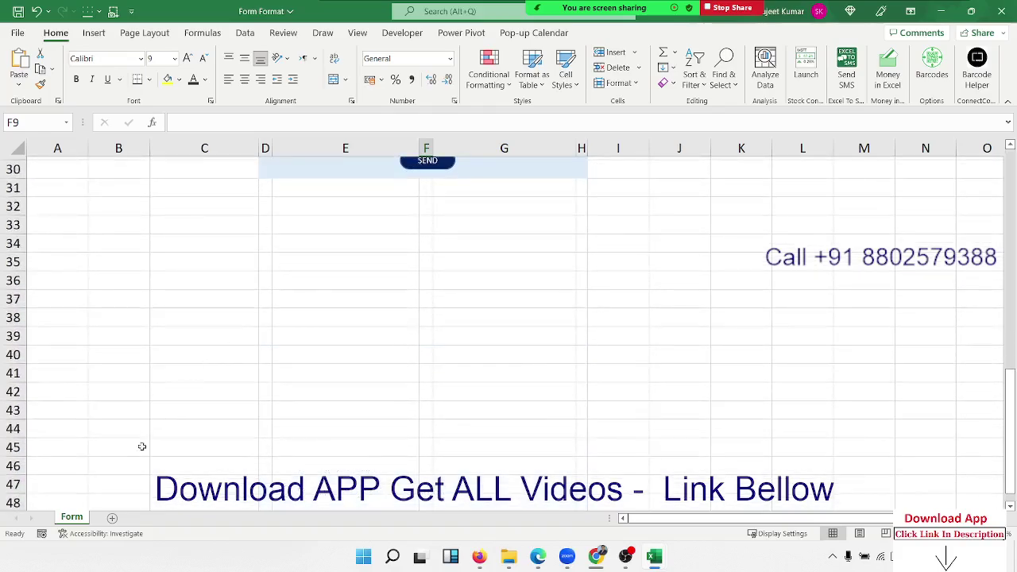
scroll(142, 447, "up", 6)
- Add a new blank worksheet and name it 'Data'
left_click(112, 517)
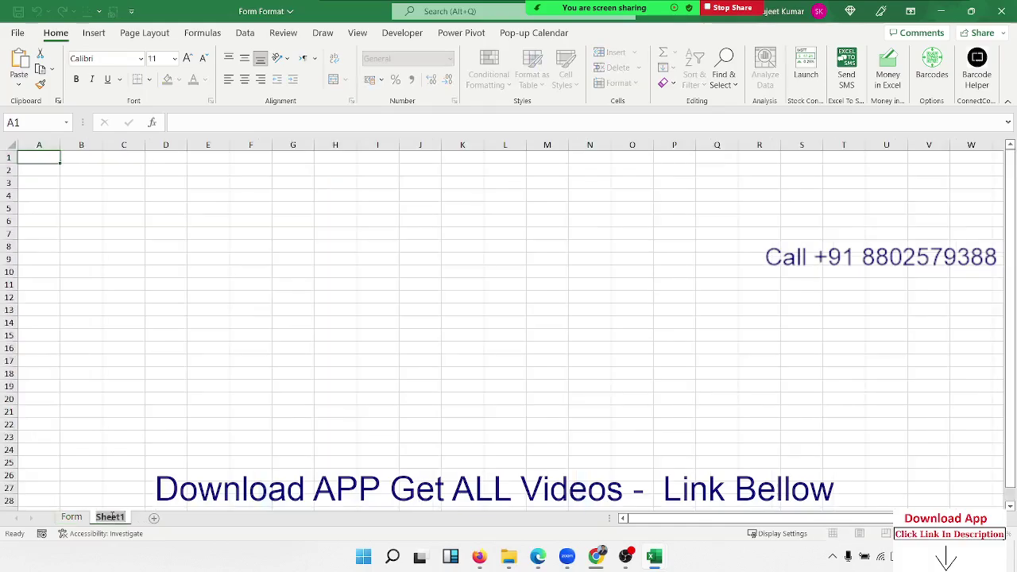
type("Data")
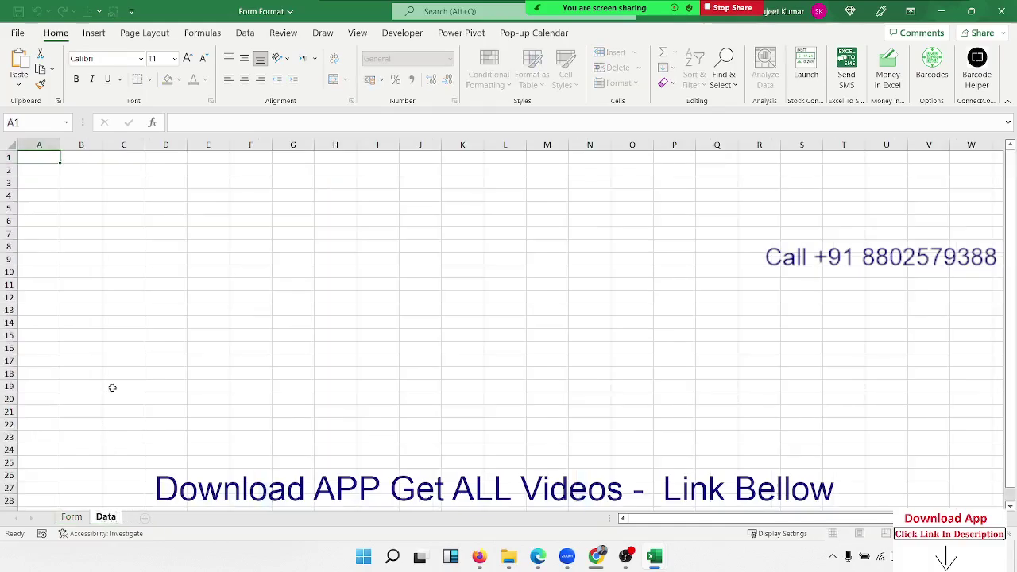
left_click(111, 386)
- Type headers ID, Date, Time, Fname and Lname across A1:E1 on the Data sheet
scroll(45, 199, "up", 3)
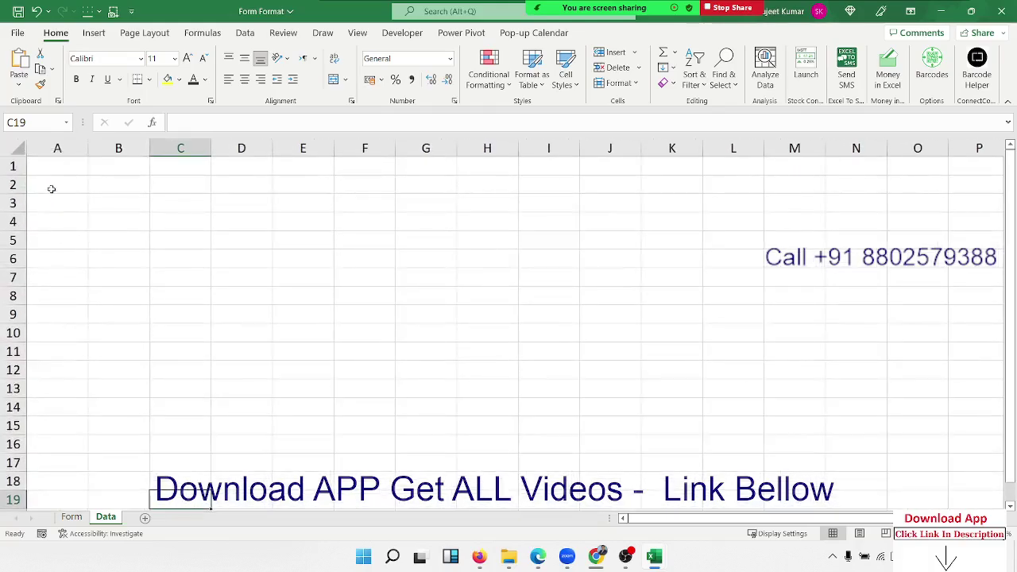
left_click(50, 167)
type("ID")
key("Tab")
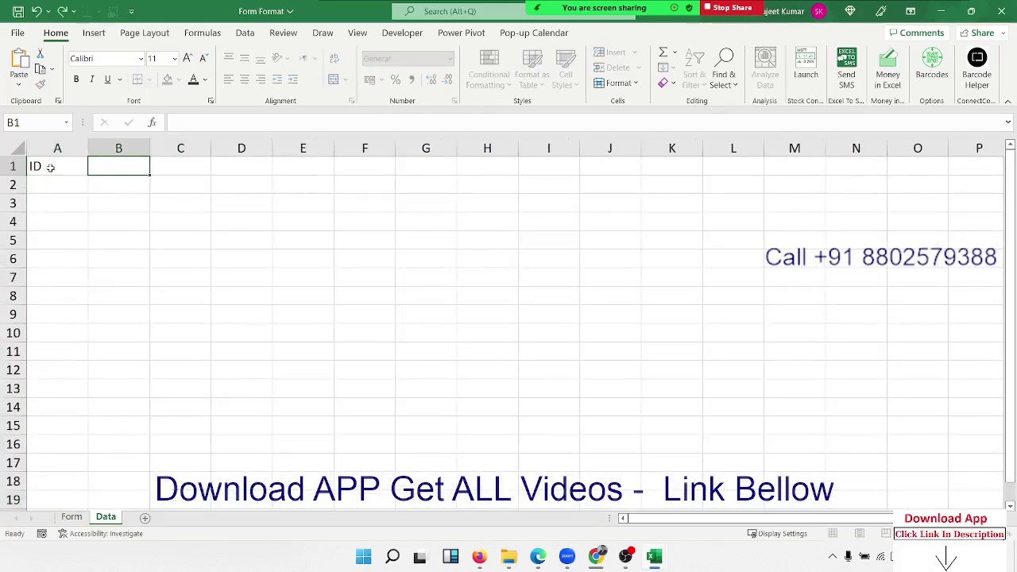
left_click(71, 517)
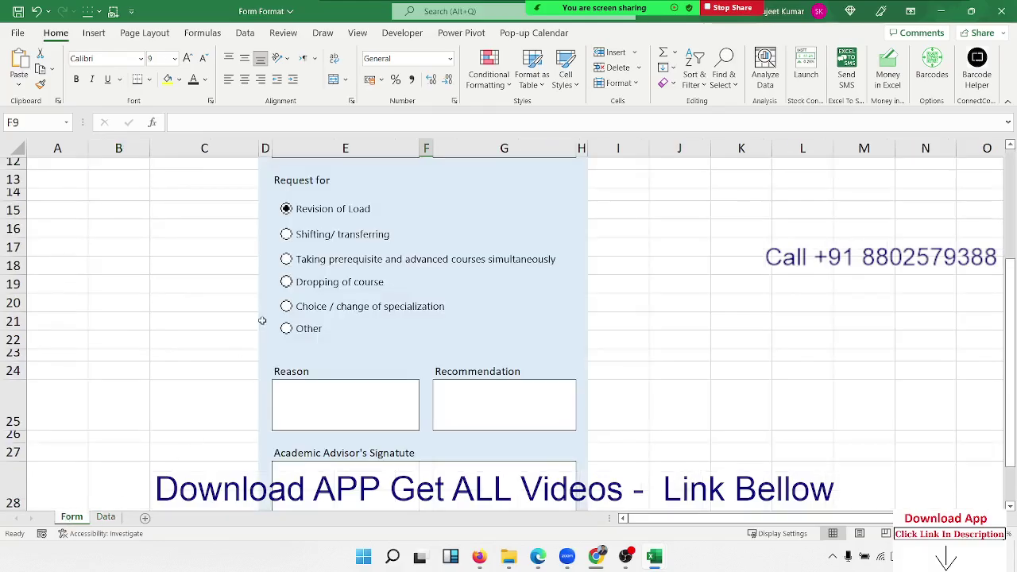
scroll(262, 320, "up", 4)
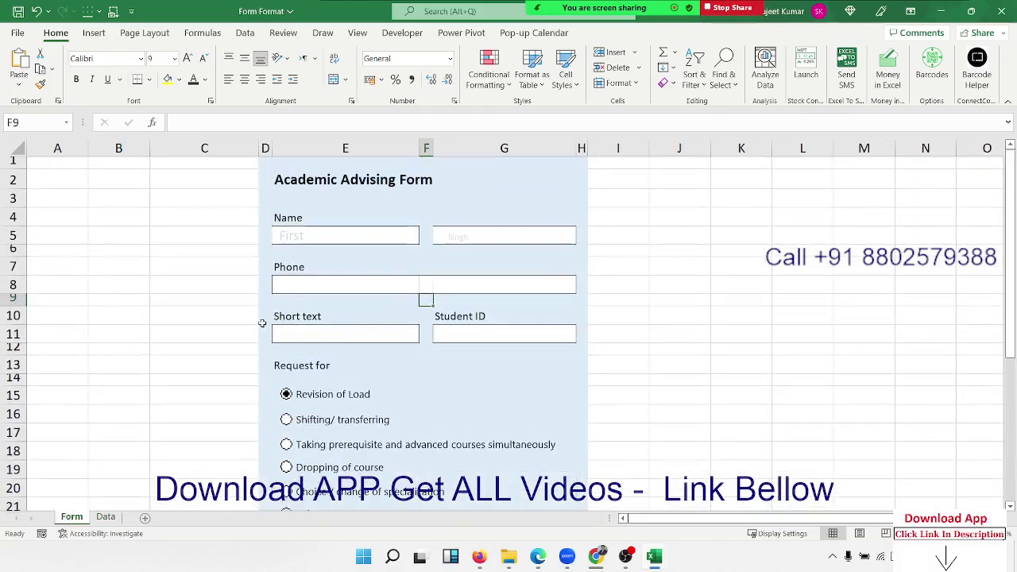
left_click(110, 517)
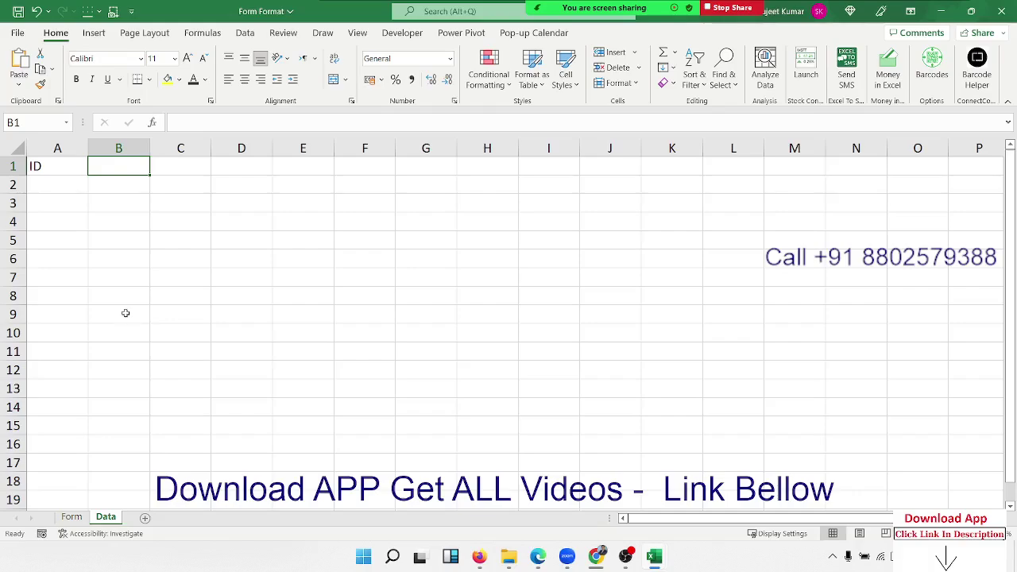
type("Date")
key("Tab")
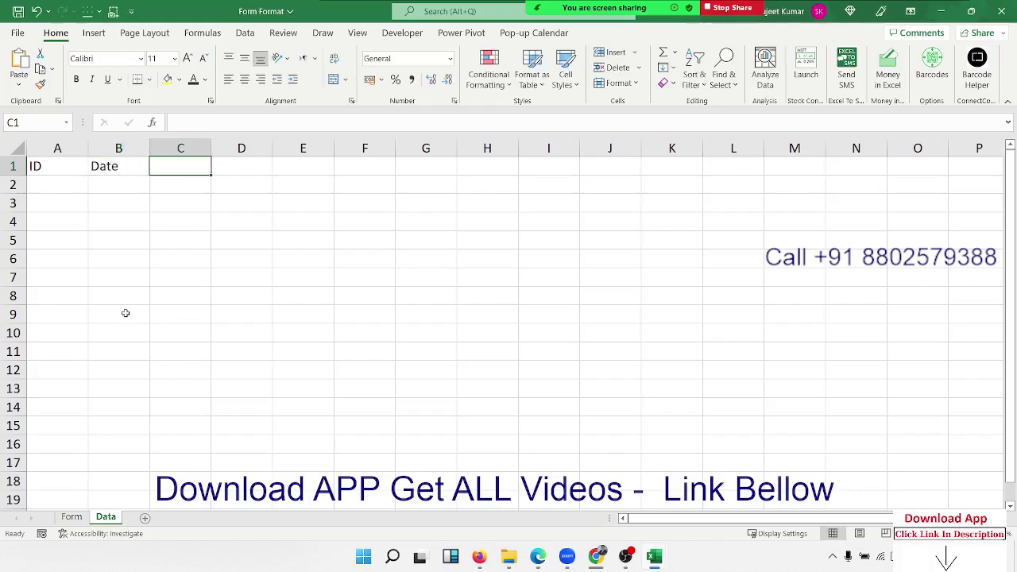
type("Time")
key("Tab")
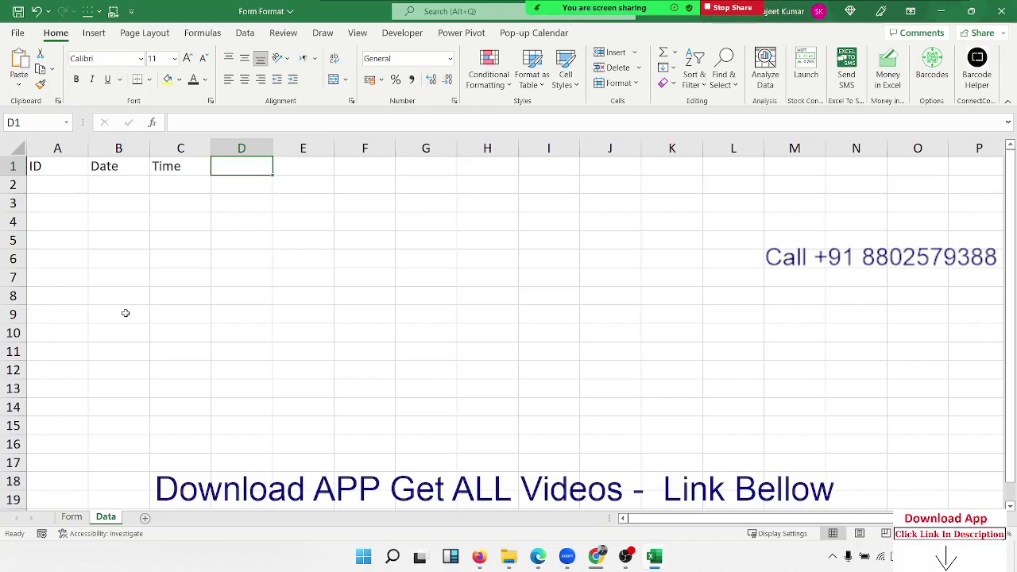
type("Fname")
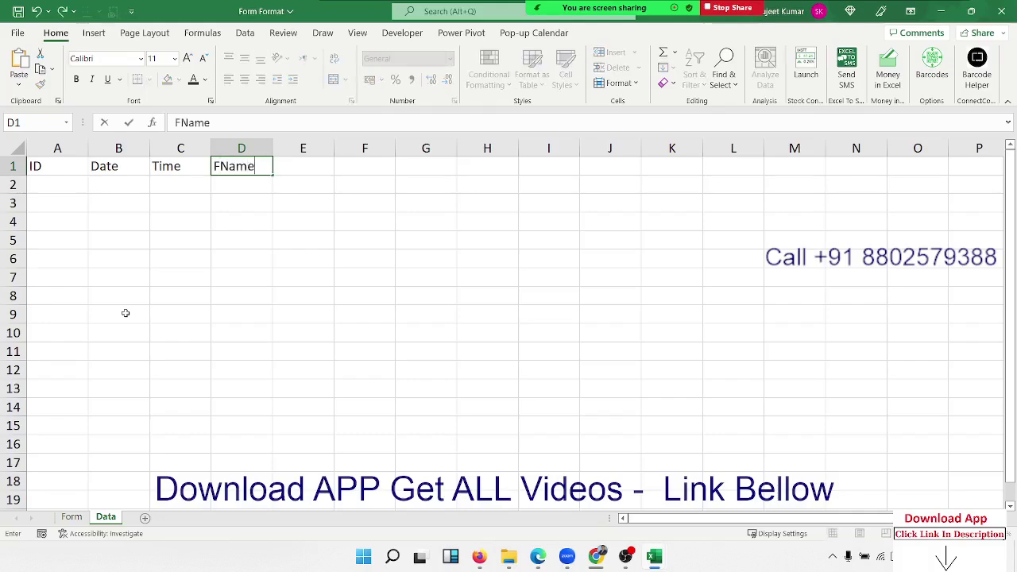
key("Tab")
type("Lna")
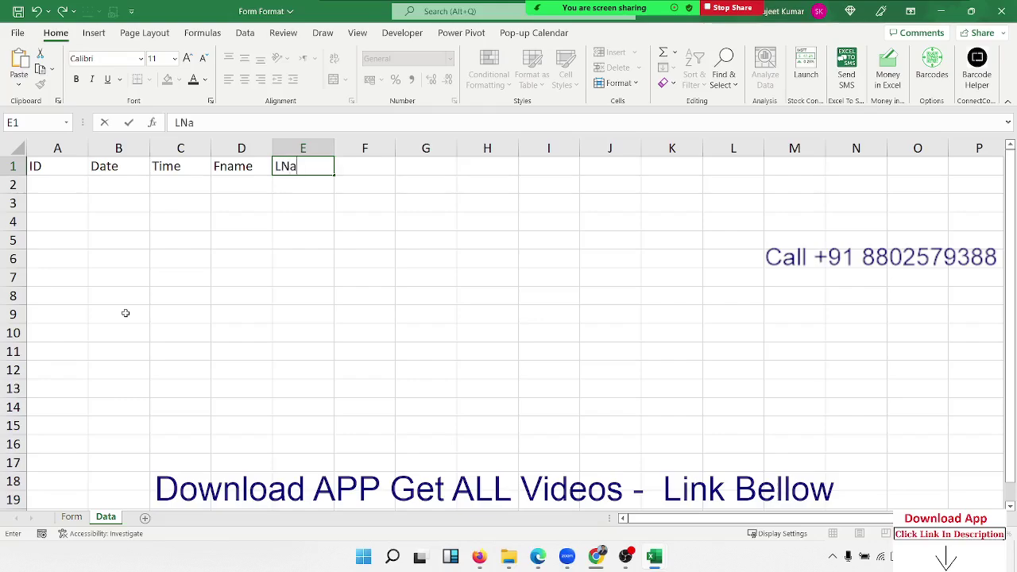
type("me")
key("Return")
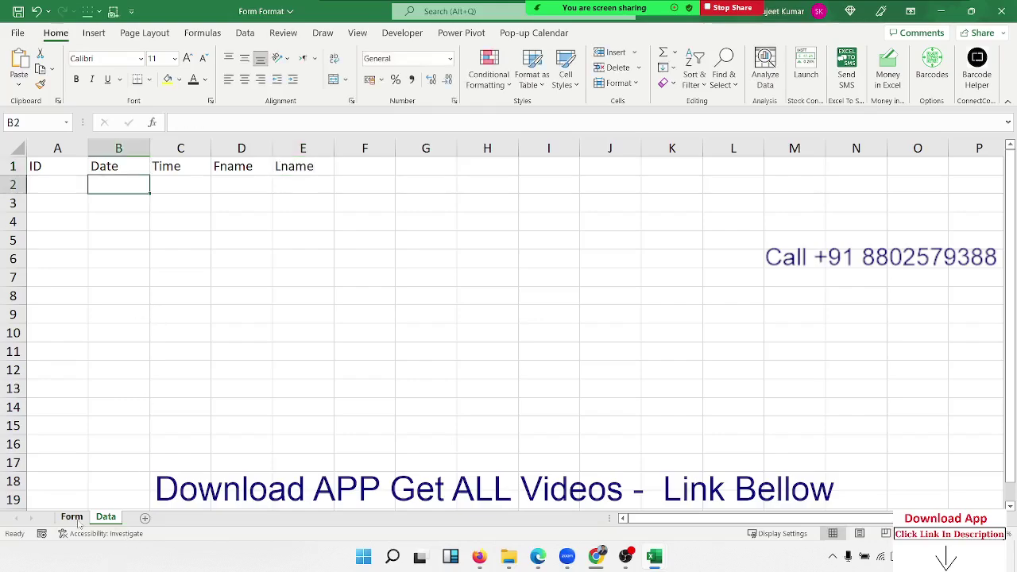
- Check the form's name and Phone fields, then add the Phone header in F1
left_click(72, 517)
left_click(464, 243)
left_click(344, 300)
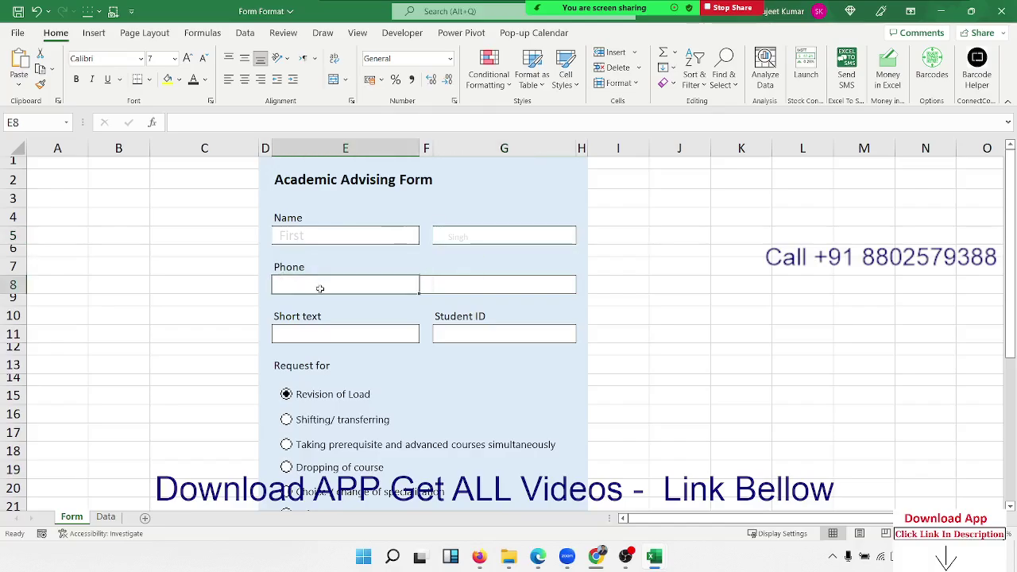
left_click(105, 517)
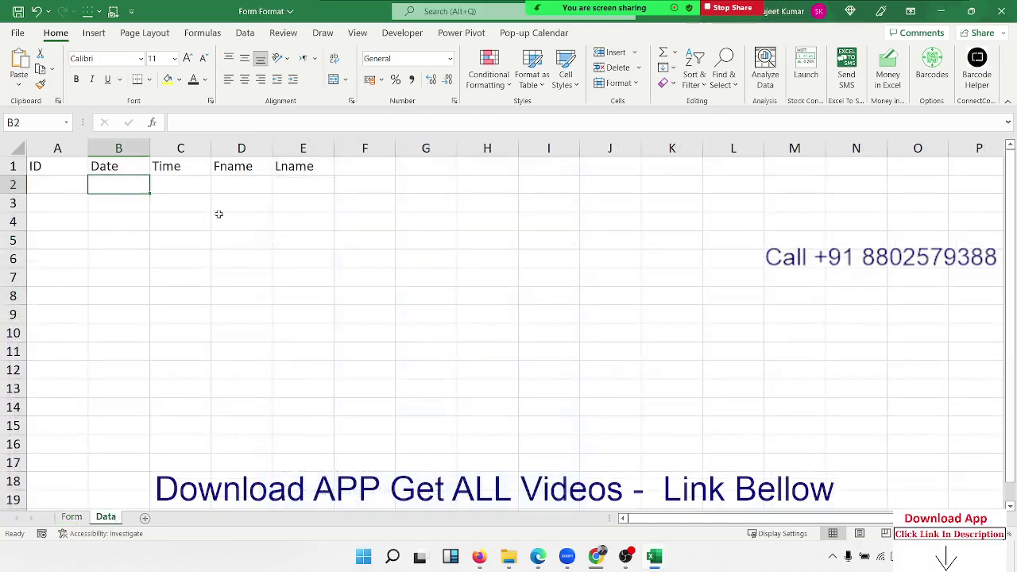
left_click(348, 174)
type("Phone")
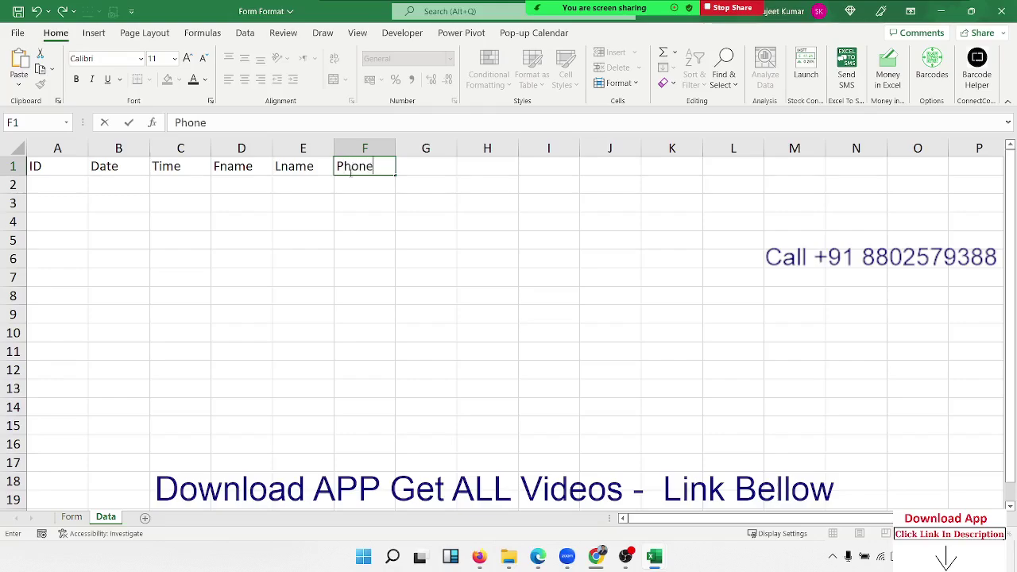
left_click(415, 177)
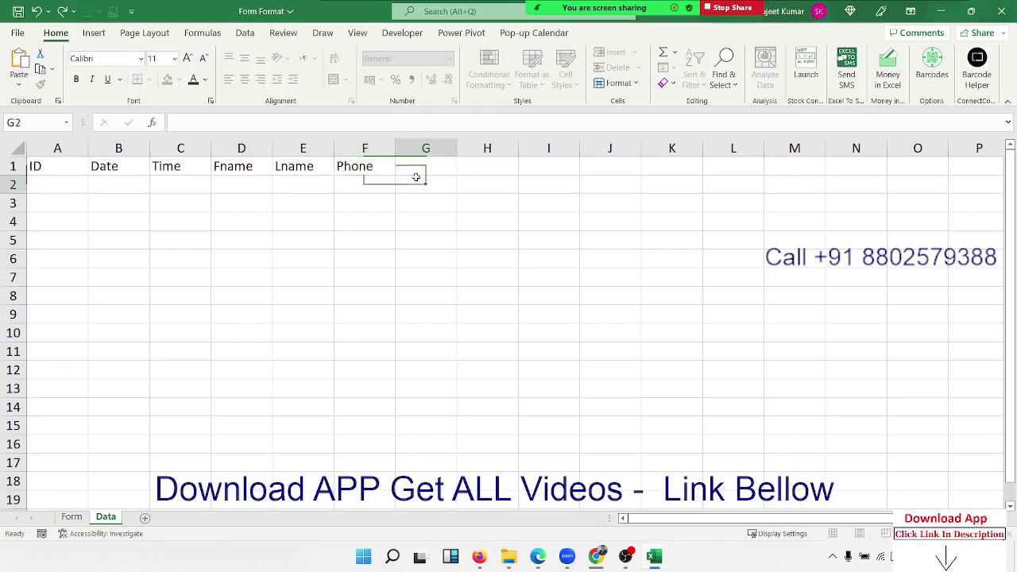
left_click(70, 517)
- Paste the form's Short text label into header cell G1 of the Data sheet
scroll(303, 403, "down", 4)
scroll(299, 390, "up", 4)
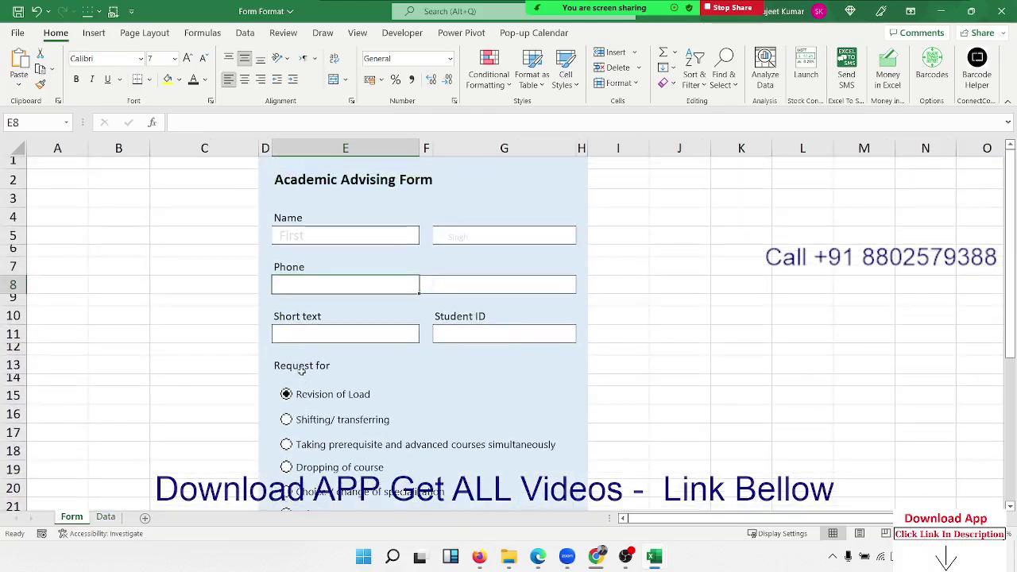
left_click(293, 318)
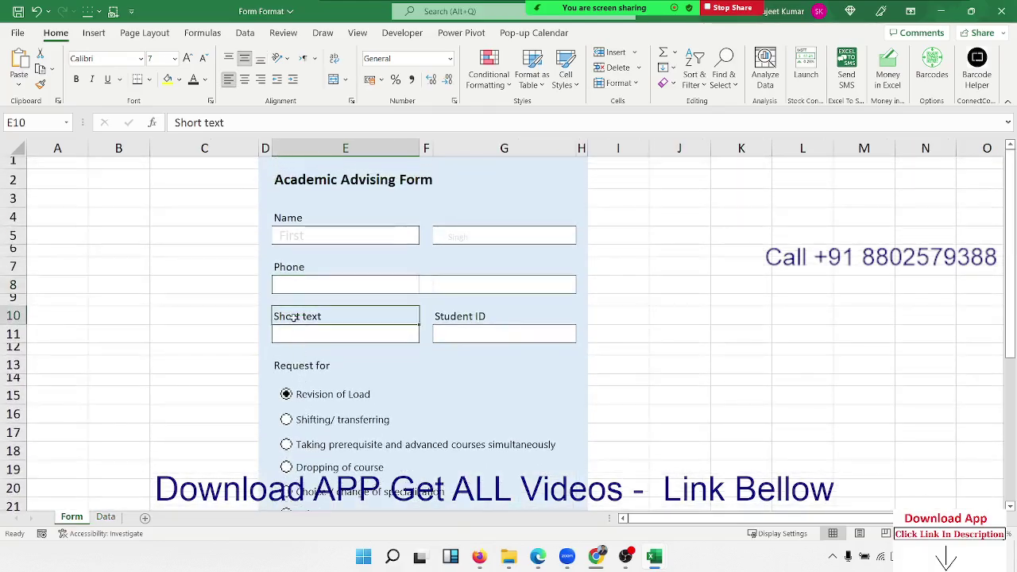
left_click(459, 316)
left_click(318, 318)
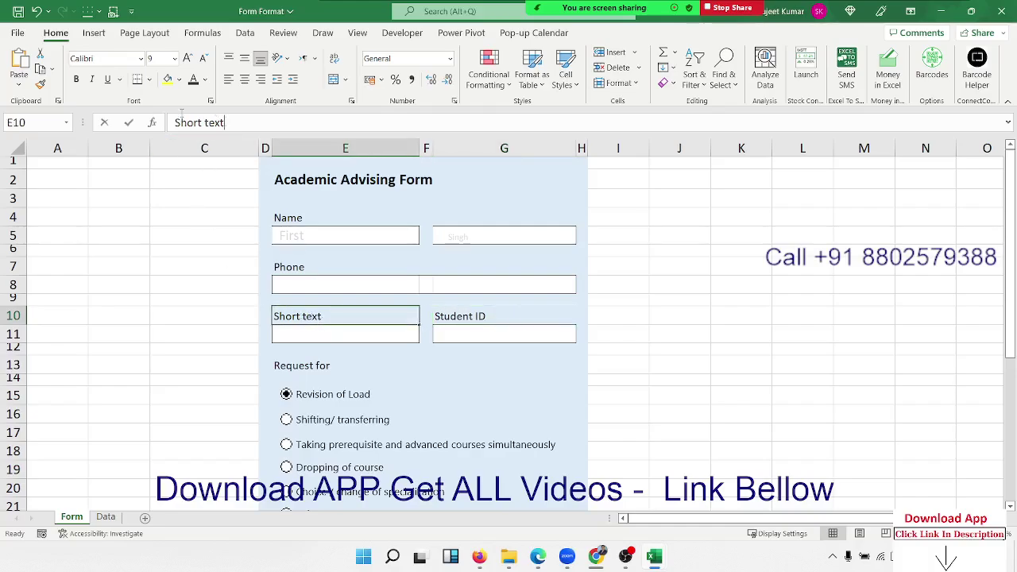
left_click(106, 516)
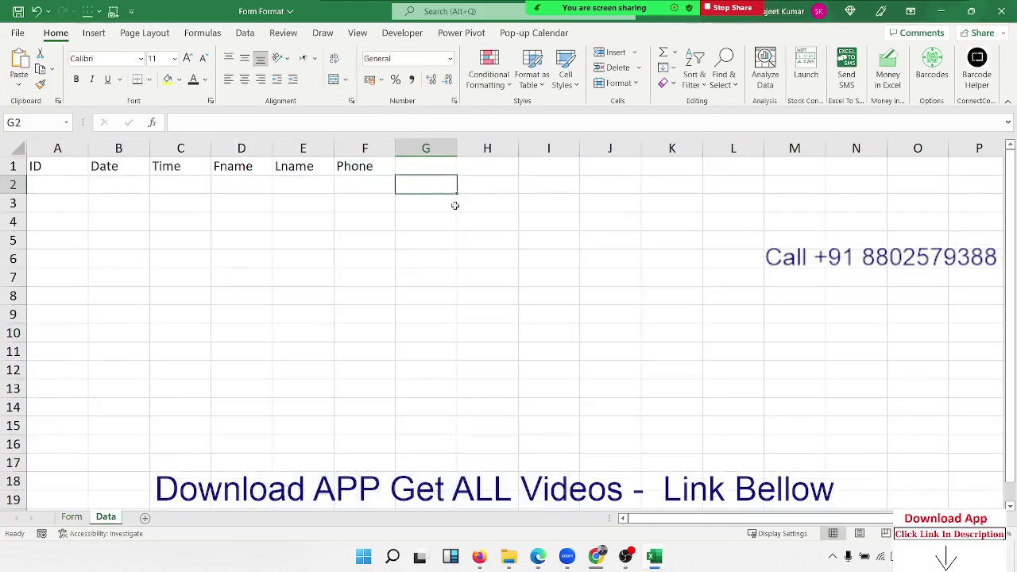
left_click(437, 165)
type("Short text")
left_click(363, 239)
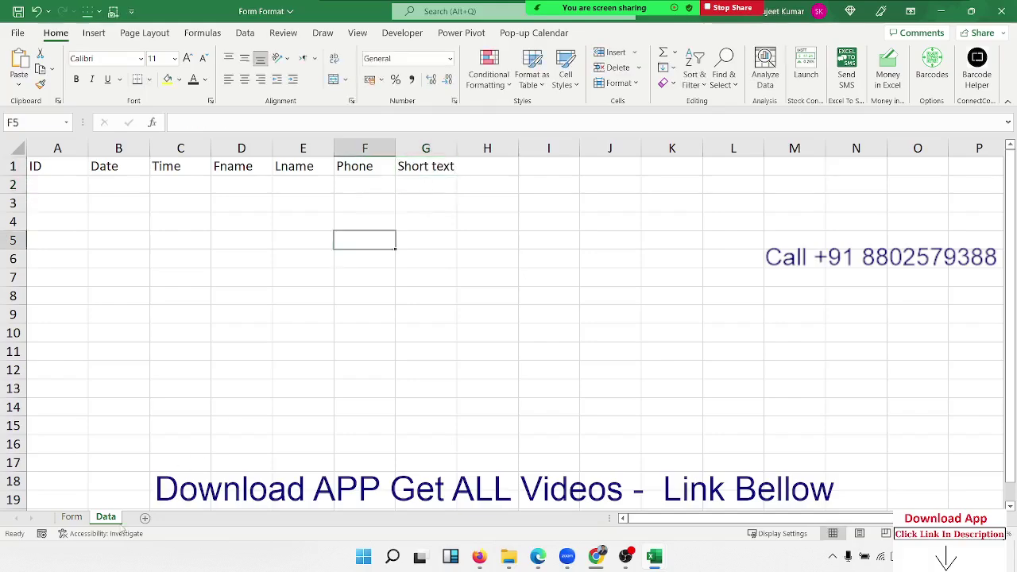
- Copy the Student ID label from Form G10 and paste it into H1
left_click(72, 516)
left_click(476, 315)
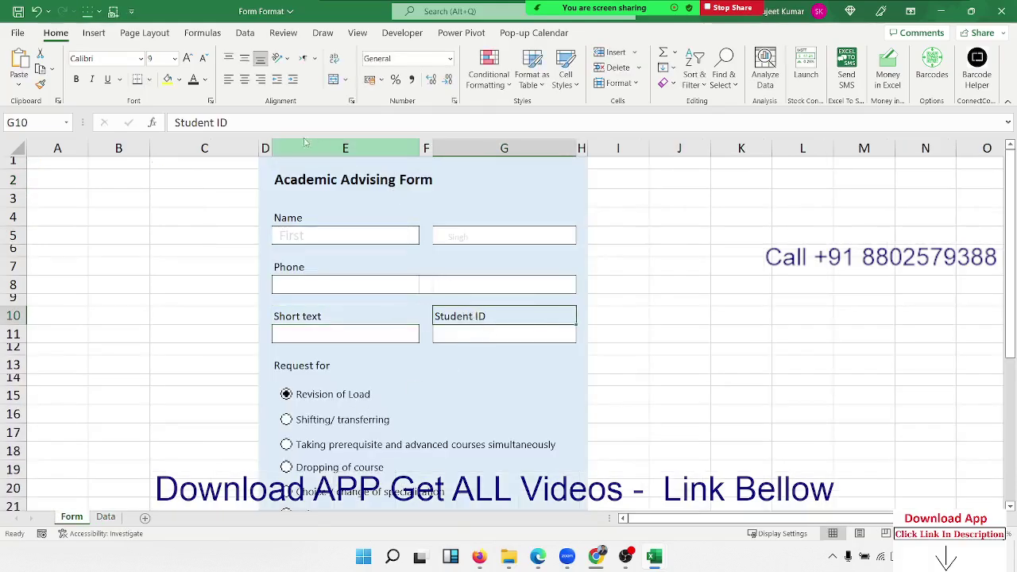
left_click_drag(230, 123, 174, 122)
key("ctrl+c")
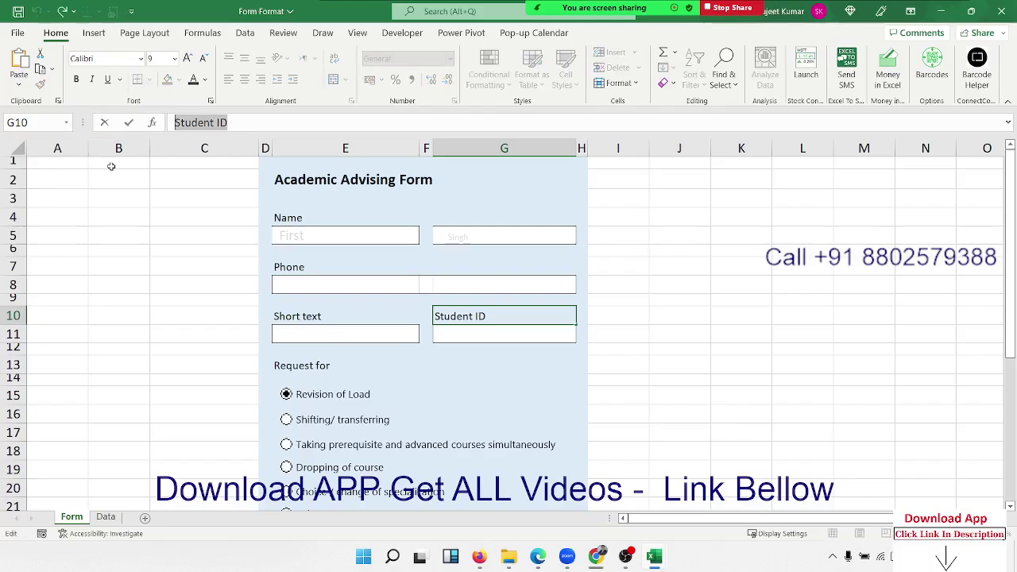
key("Escape")
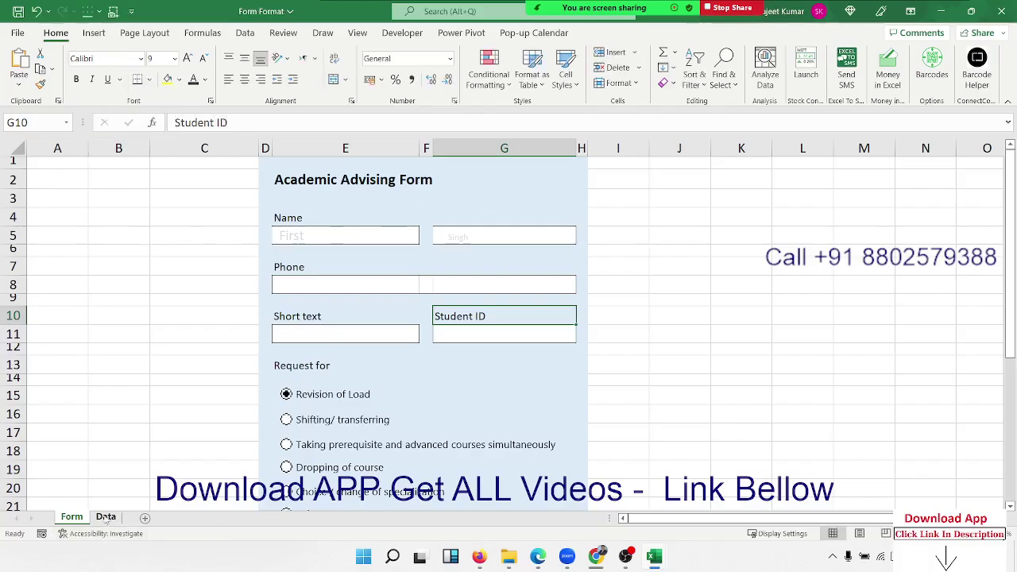
left_click(105, 517)
left_click(465, 159)
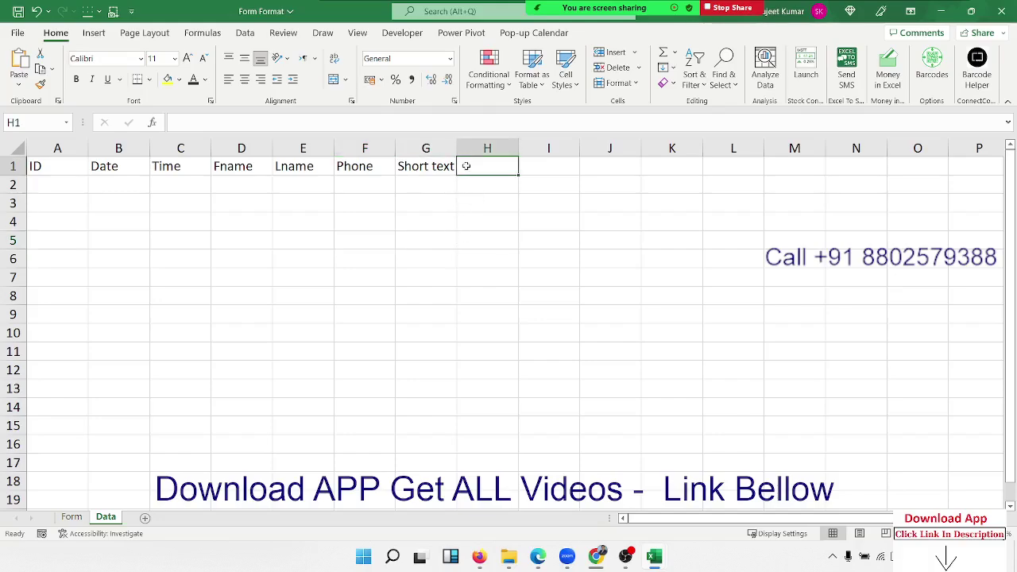
key("ctrl+v")
left_click(364, 222)
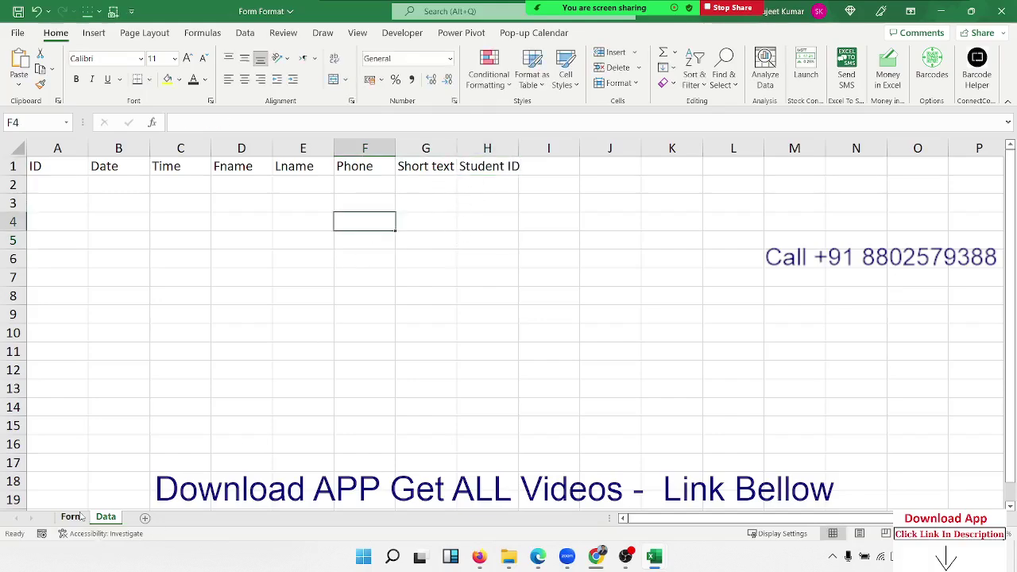
- Copy the Request for label from the form and paste it into I1
left_click(73, 517)
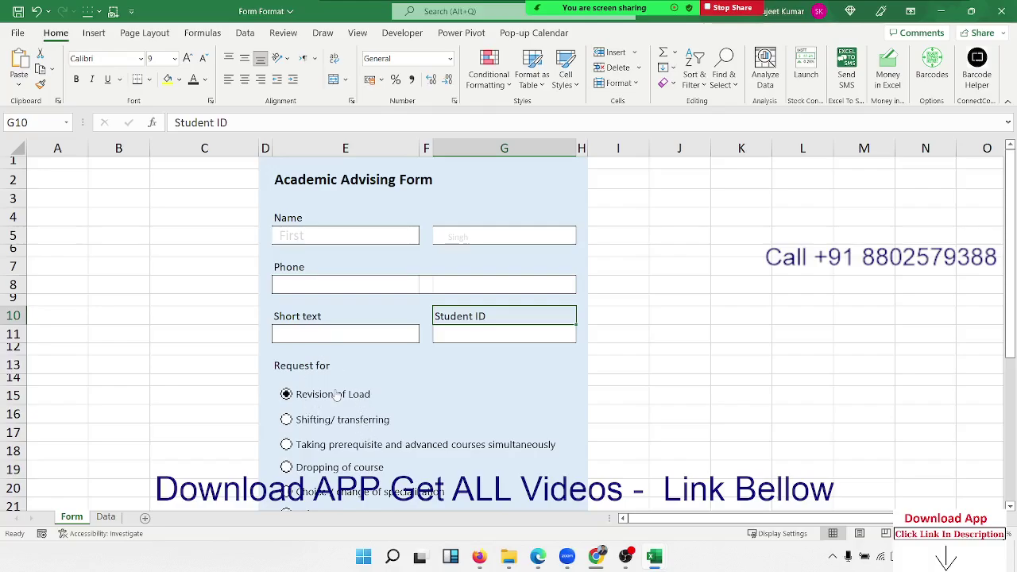
scroll(328, 378, "down", 4)
scroll(307, 334, "up", 4)
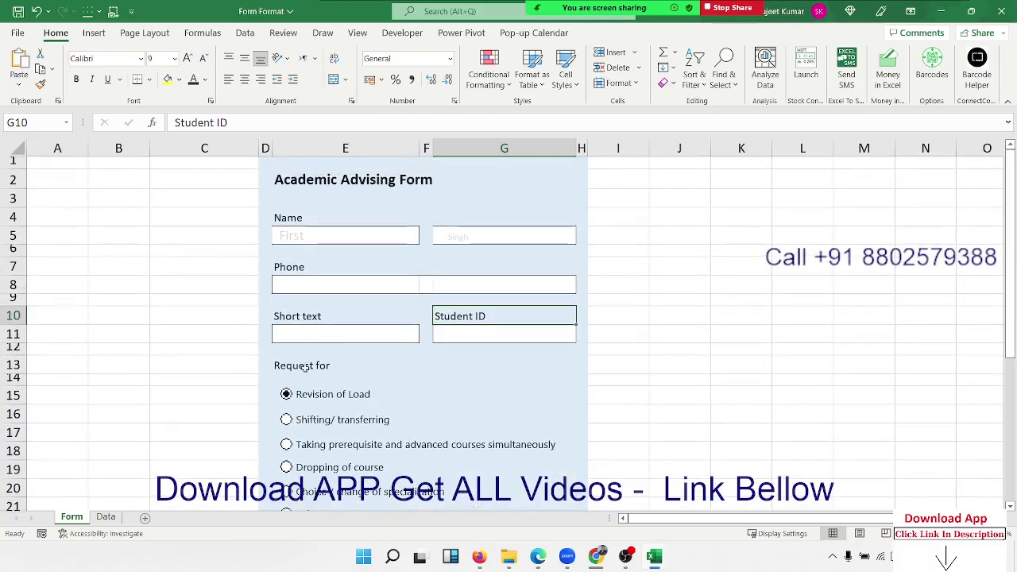
left_click(305, 365)
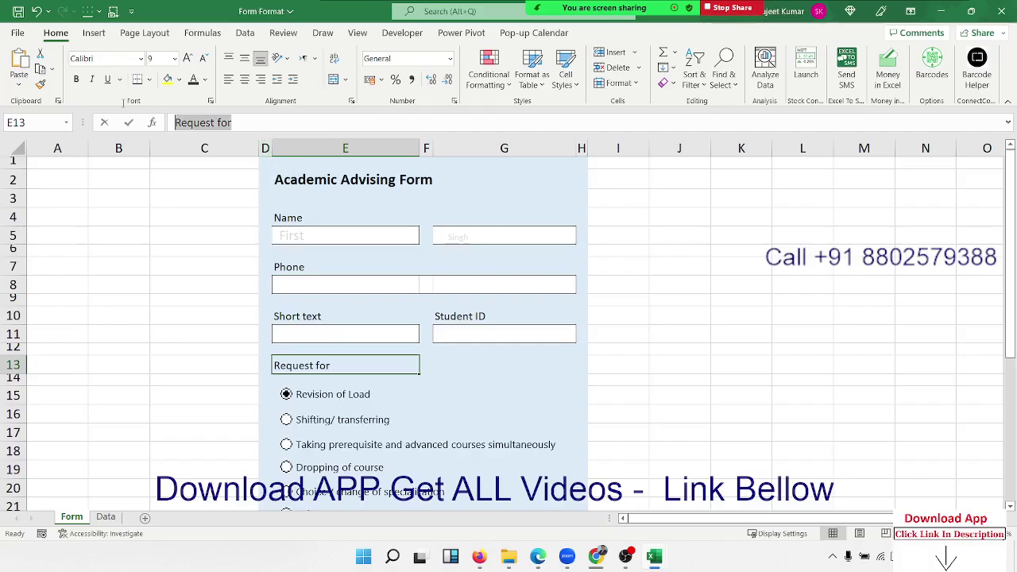
left_click(106, 516)
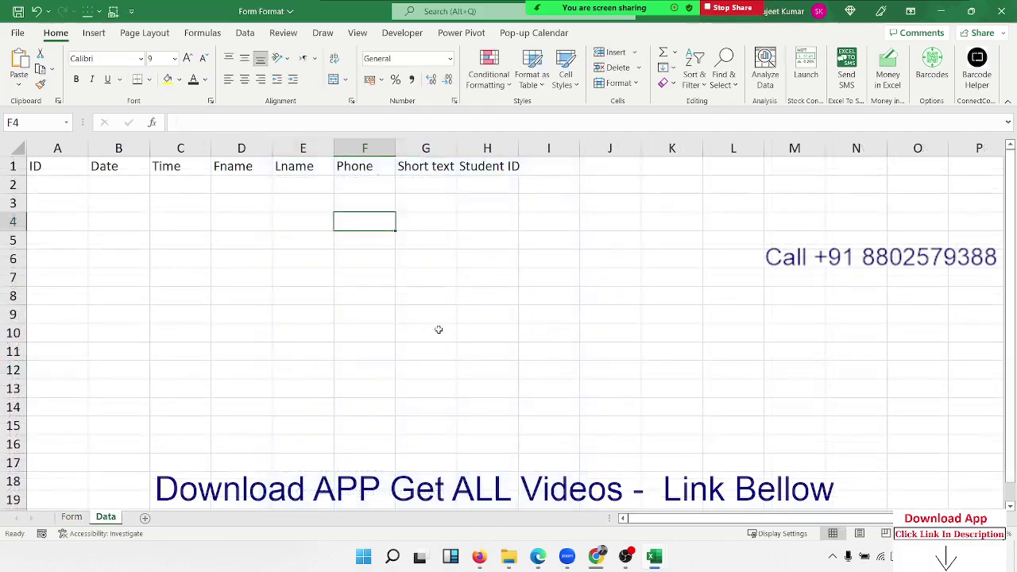
left_click(555, 173)
type("Request for")
left_click(426, 240)
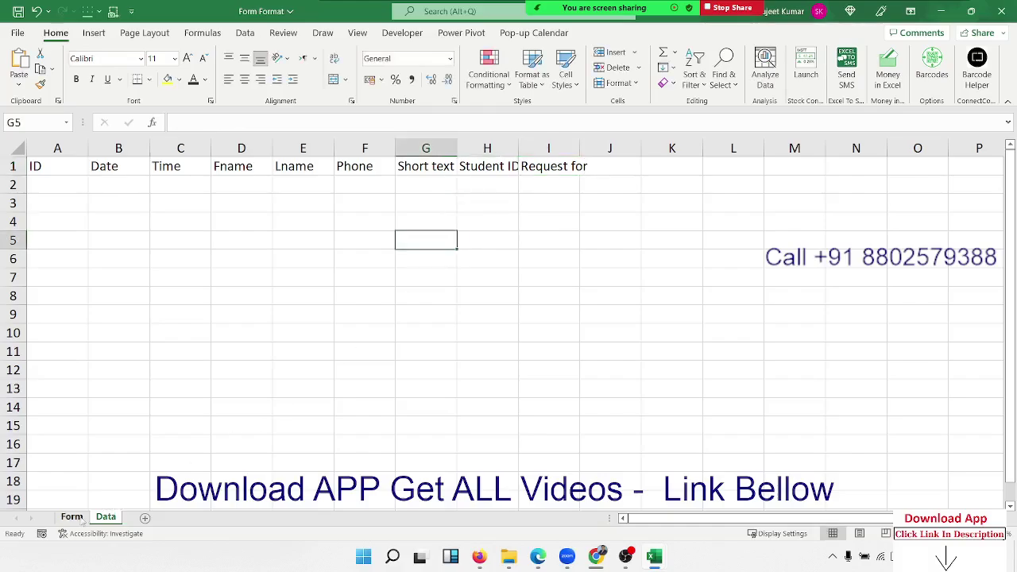
left_click(80, 517)
scroll(374, 391, "down", 3)
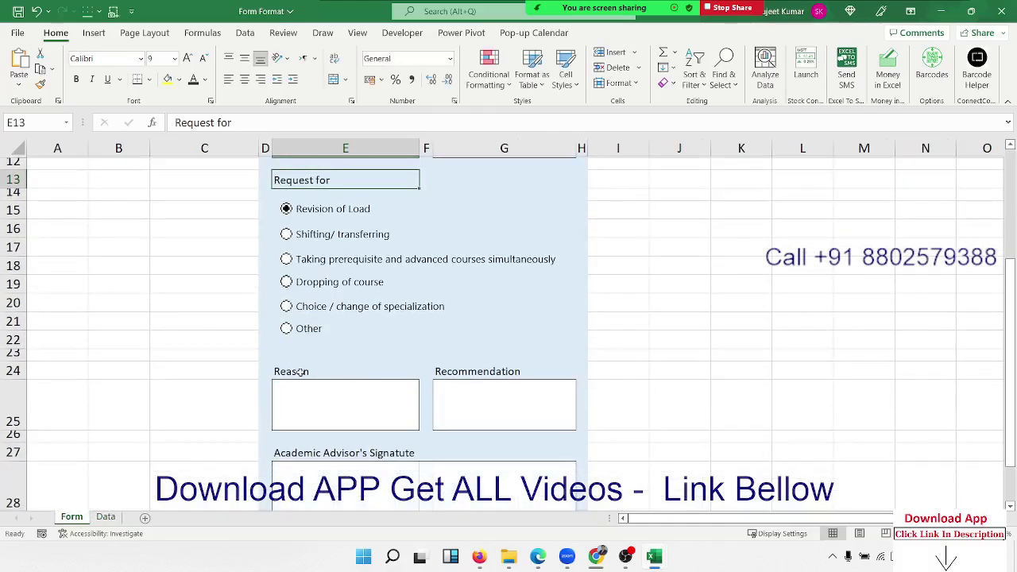
- Copy the Reason label from Form!E24 into Data!J1
left_click(300, 371)
key("ctrl+c")
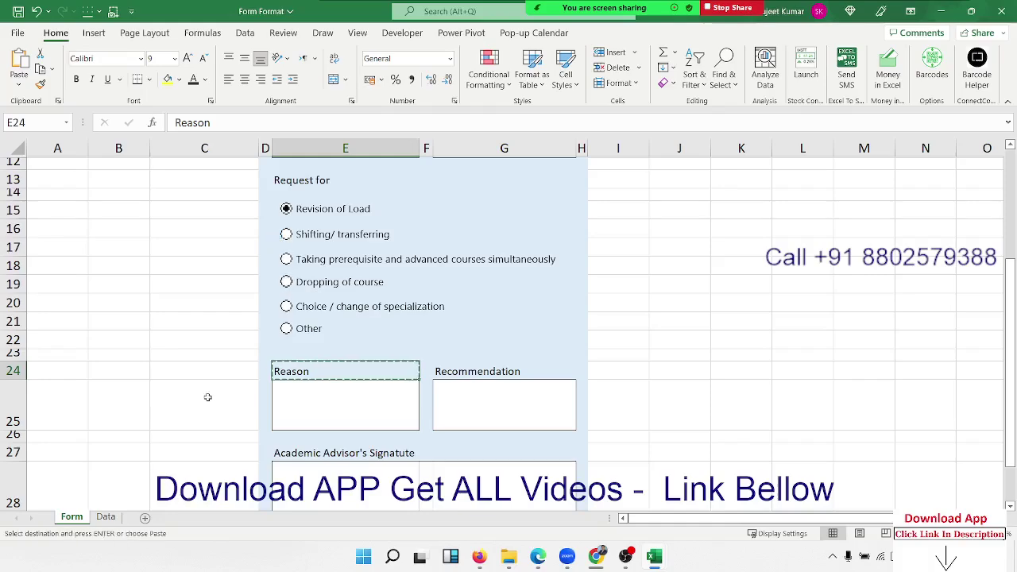
left_click(106, 517)
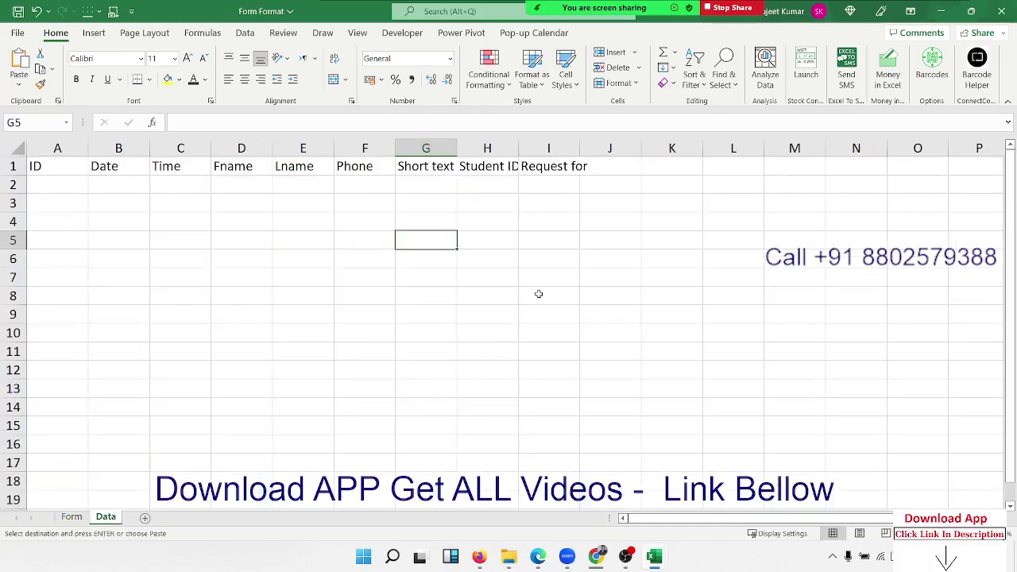
left_click(594, 159)
key("ctrl+v")
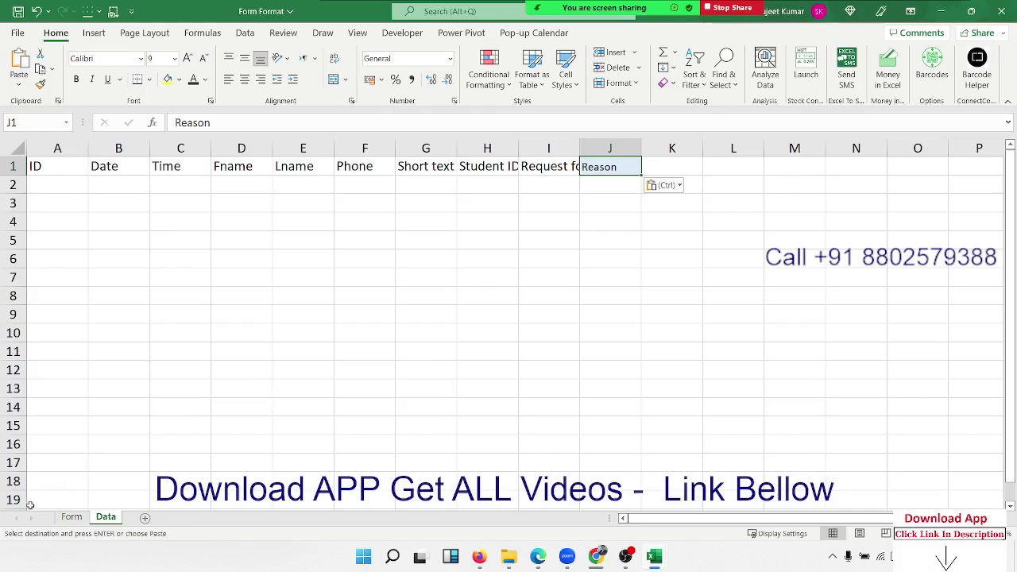
- Copy the Recommendation label from Form!G24 into Data!K1
left_click(72, 517)
left_click(490, 372)
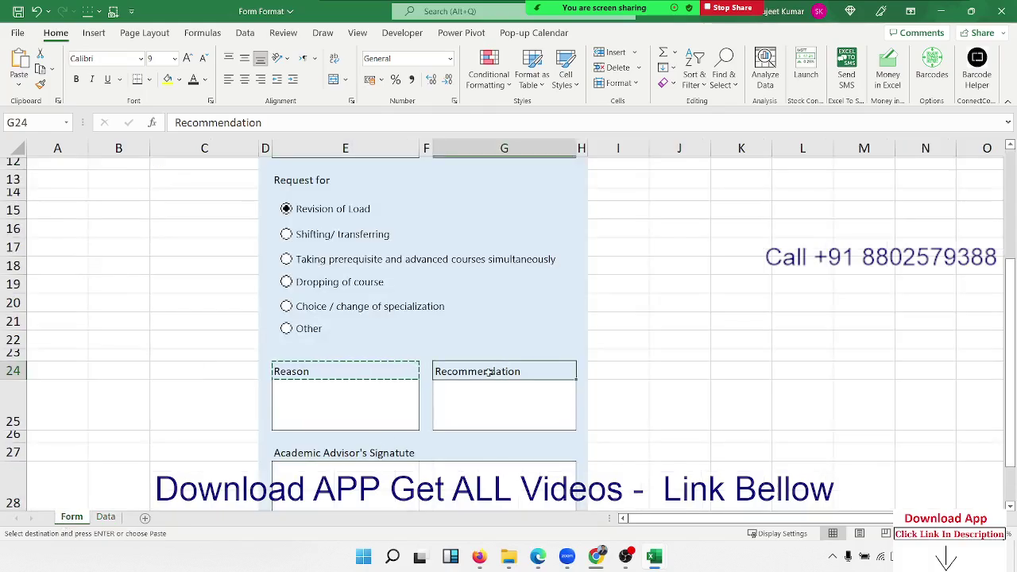
key("ctrl+c")
left_click(106, 517)
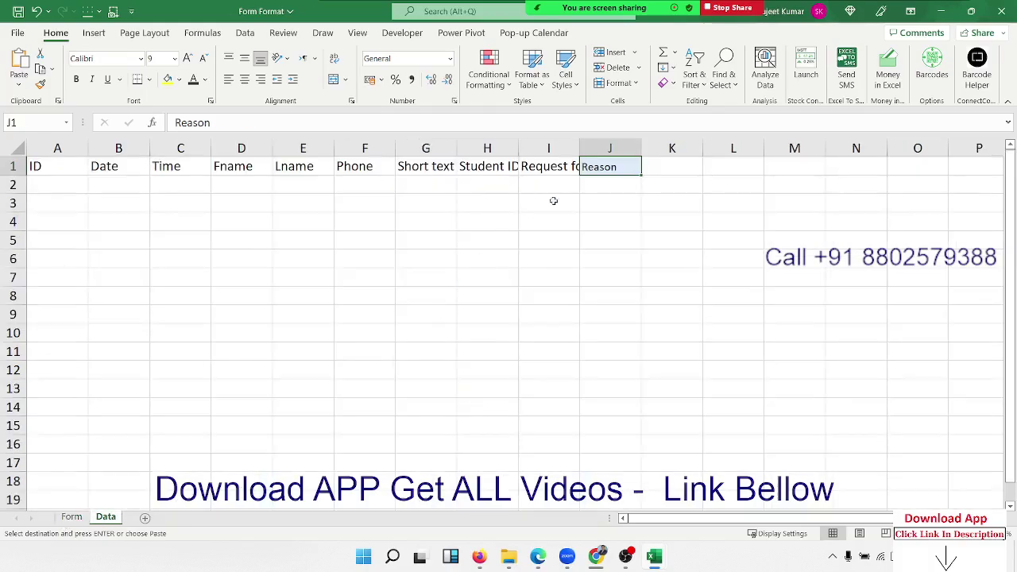
left_click(653, 164)
key("ctrl+v")
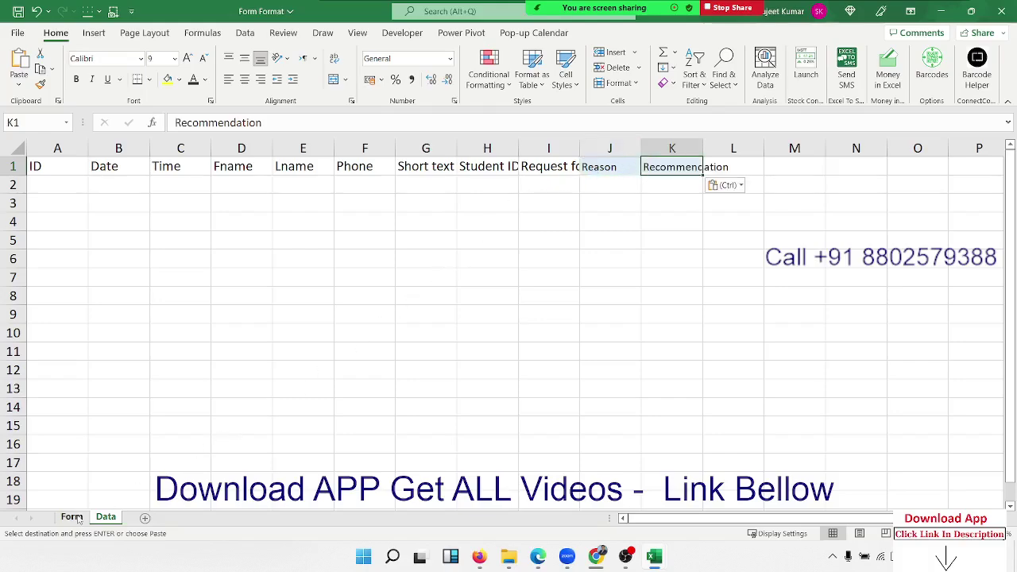
- Copy the Academic Advisor's Signatute label from Form!E27 into Data!L1, then return to the Form sheet
left_click(71, 517)
scroll(293, 363, "down", 4)
left_click(302, 268)
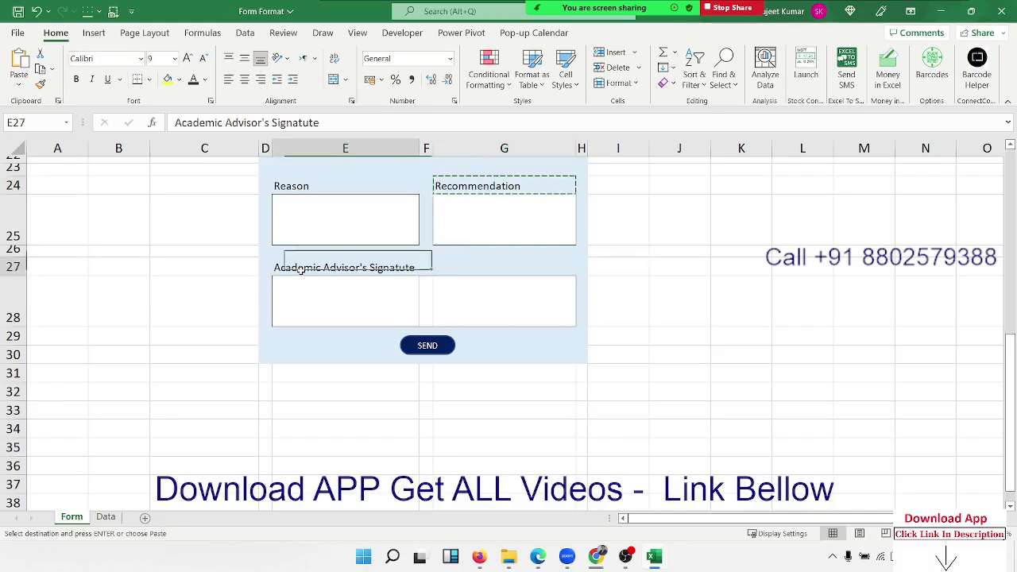
key("ctrl+c")
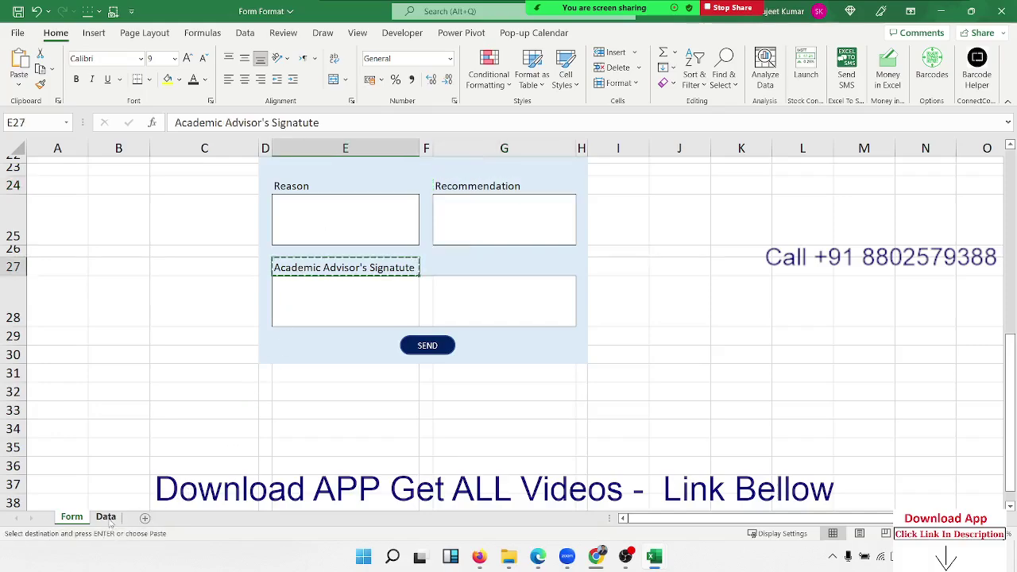
left_click(108, 517)
left_click(737, 166)
key("ctrl+v")
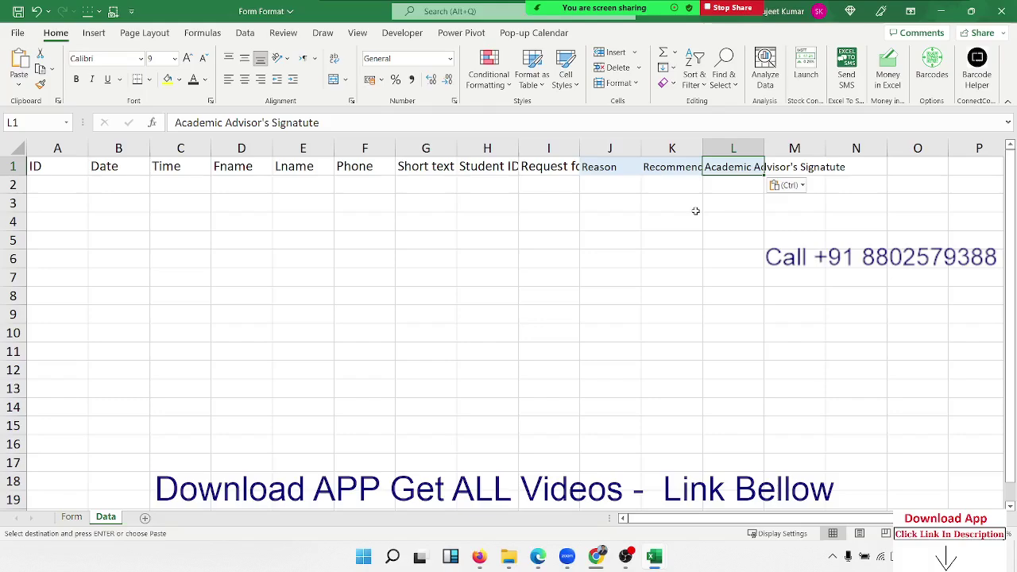
left_click(695, 209)
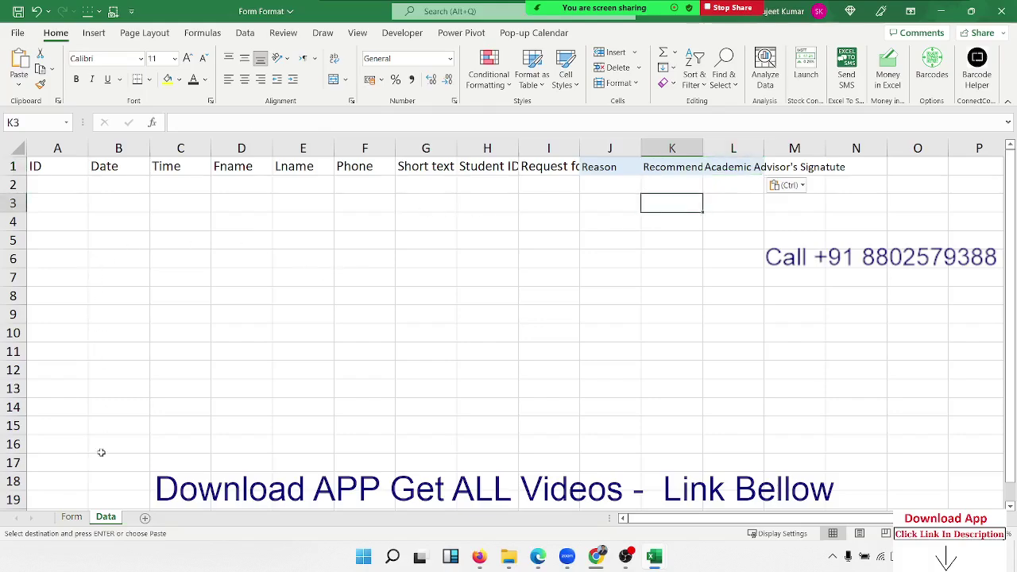
left_click(72, 517)
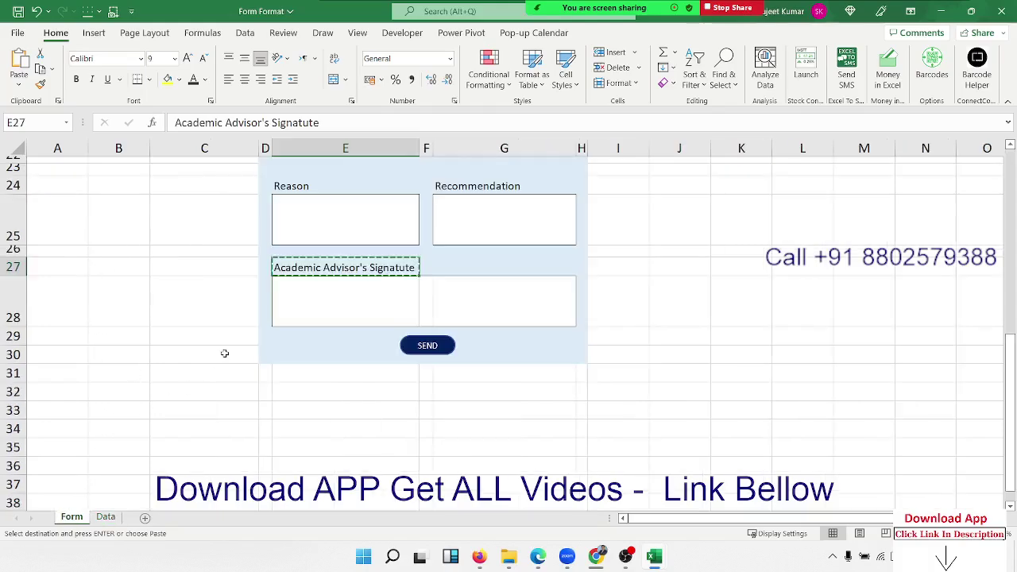
key("Escape")
scroll(231, 349, "up", 4)
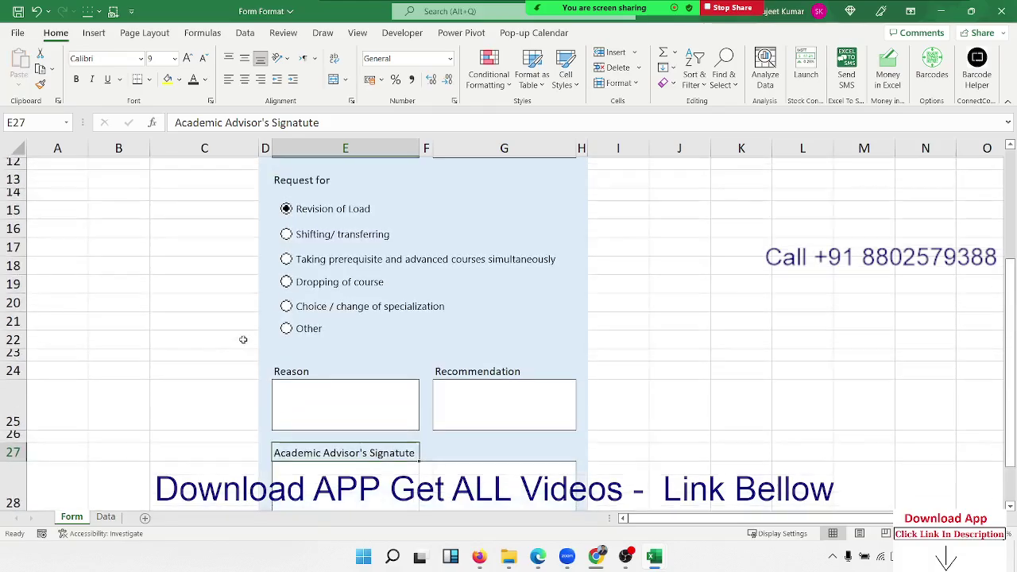
- Give the Revision of Load option button 3-D shading and link the group to cell $J$15
left_click(321, 208)
right_click(321, 209)
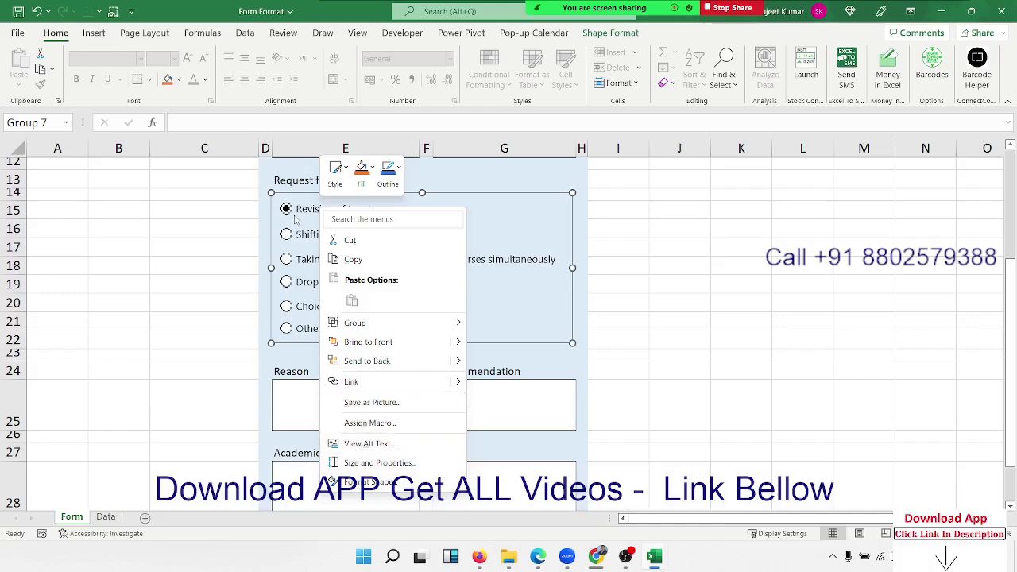
right_click(296, 215)
left_click(336, 362)
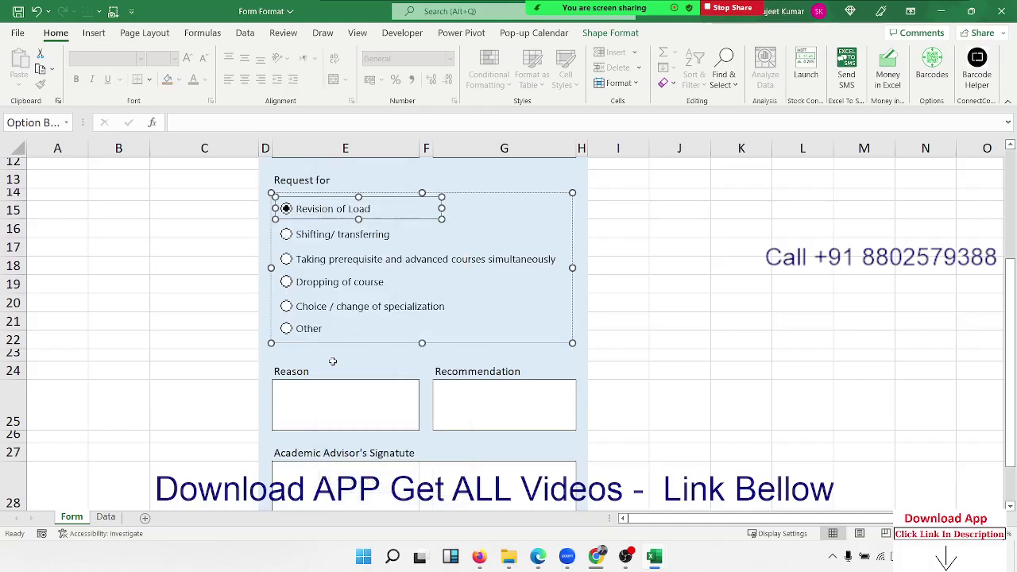
left_click(592, 258)
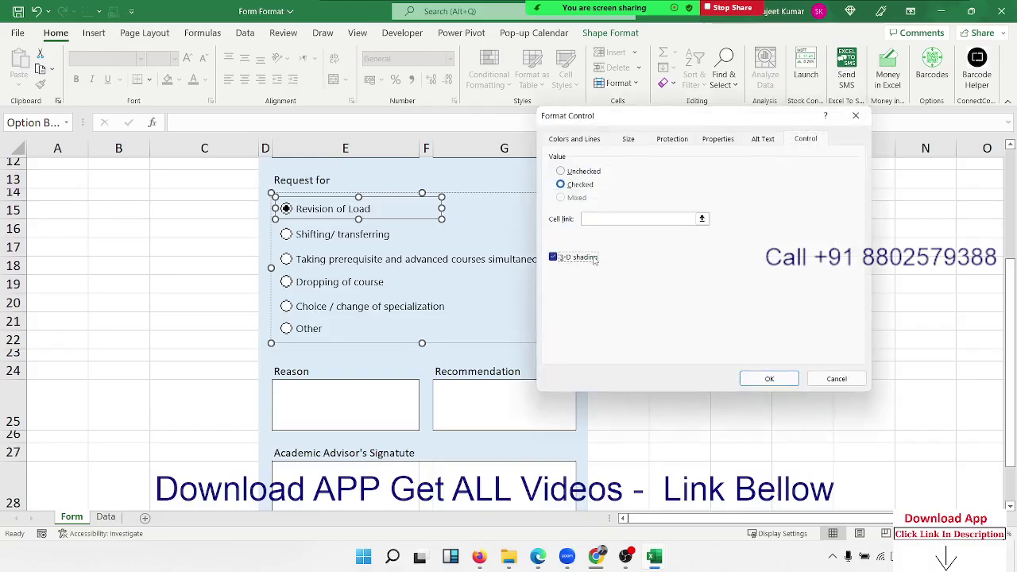
left_click(620, 219)
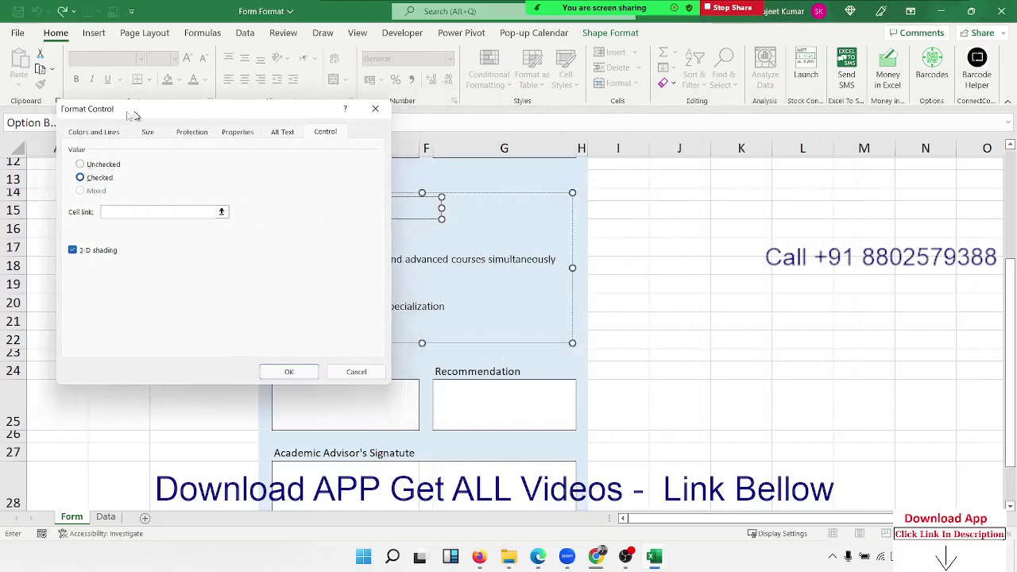
left_click_drag(615, 123, 91, 116)
left_click(671, 211)
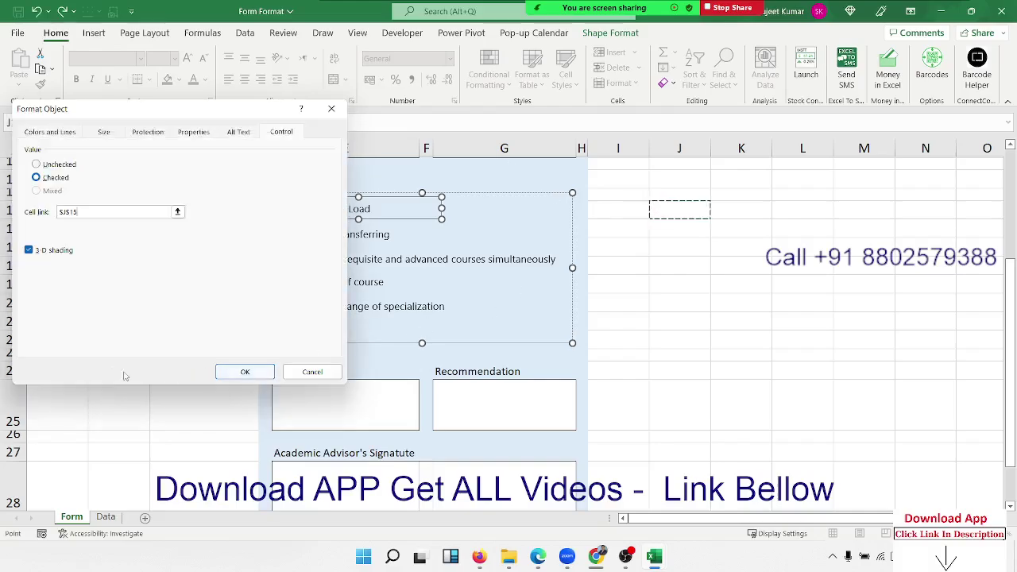
left_click(265, 373)
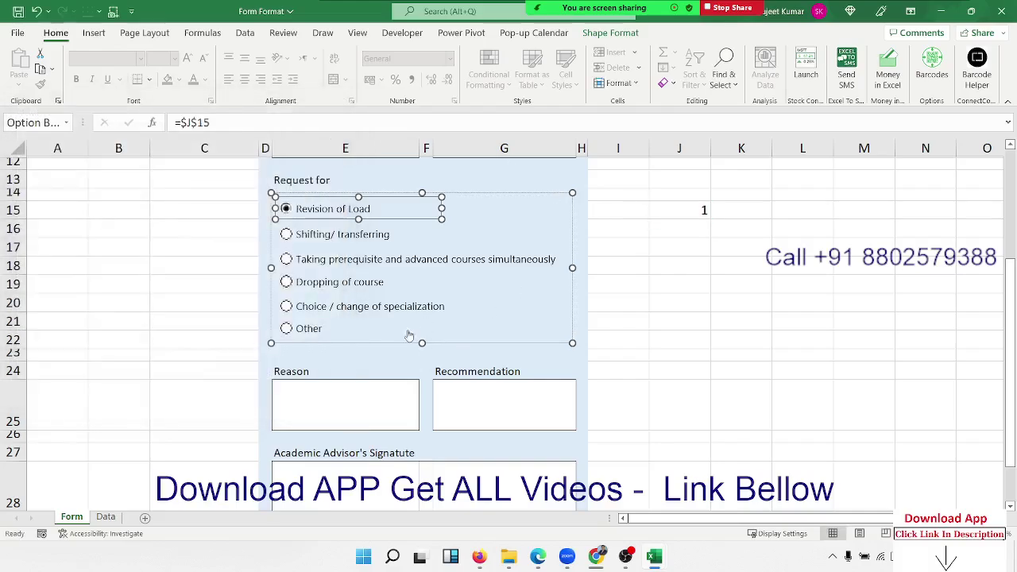
left_click(693, 206)
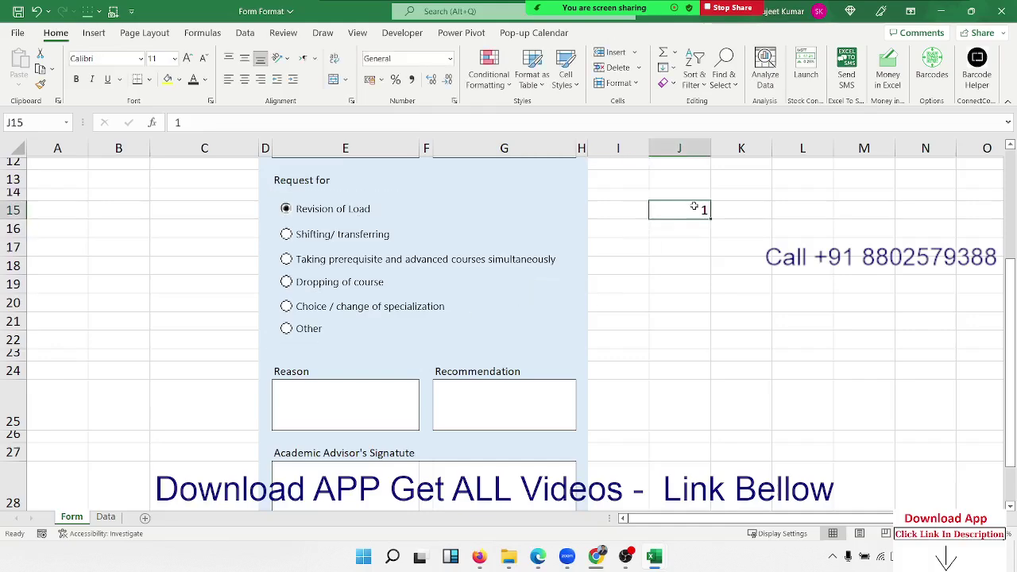
- Test the J15 link by choosing Shifting/transferring, prerequisite courses, then Dropping of course
right_click(346, 242)
key("Escape")
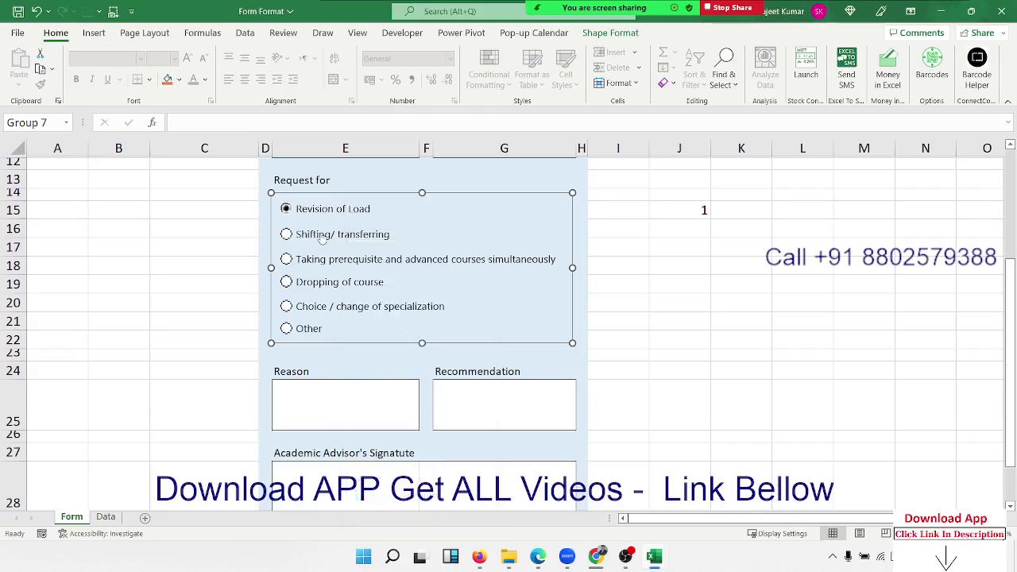
left_click(308, 235)
left_click(304, 259)
left_click(296, 281)
- Turn on 3-D shading for the Shifting/transferring and Taking prerequisite option buttons
right_click(309, 239)
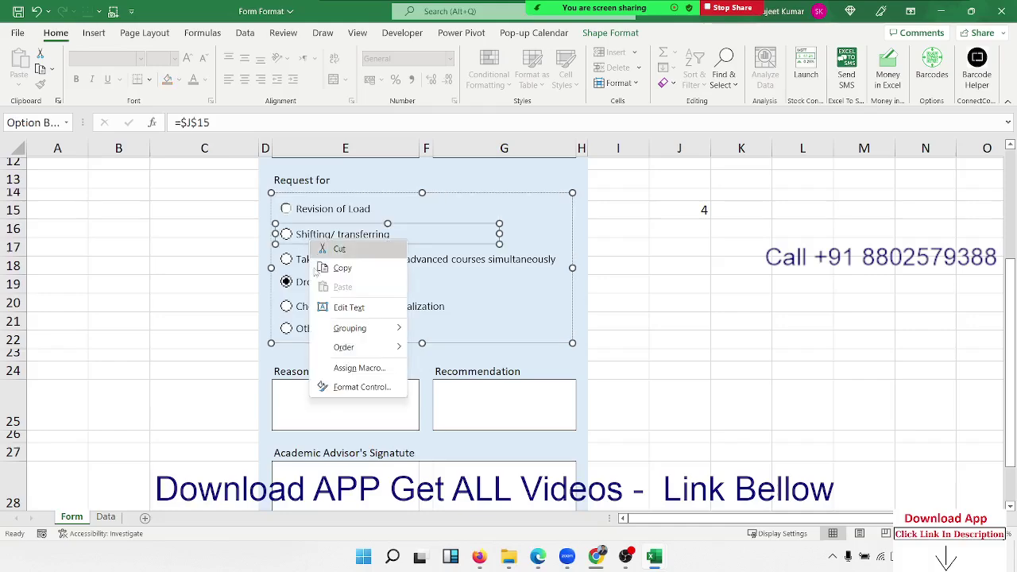
left_click(362, 387)
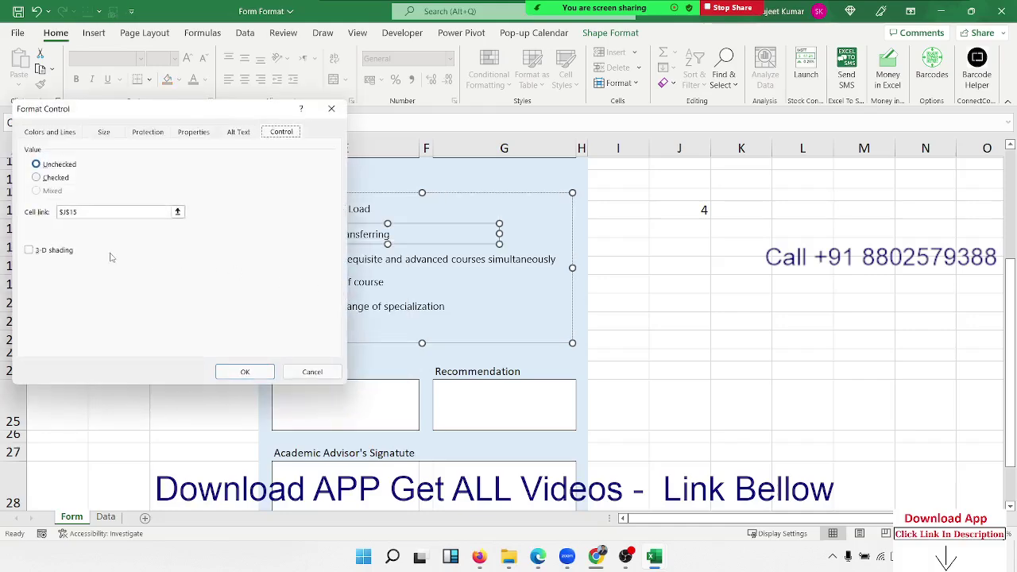
left_click(30, 250)
left_click(245, 372)
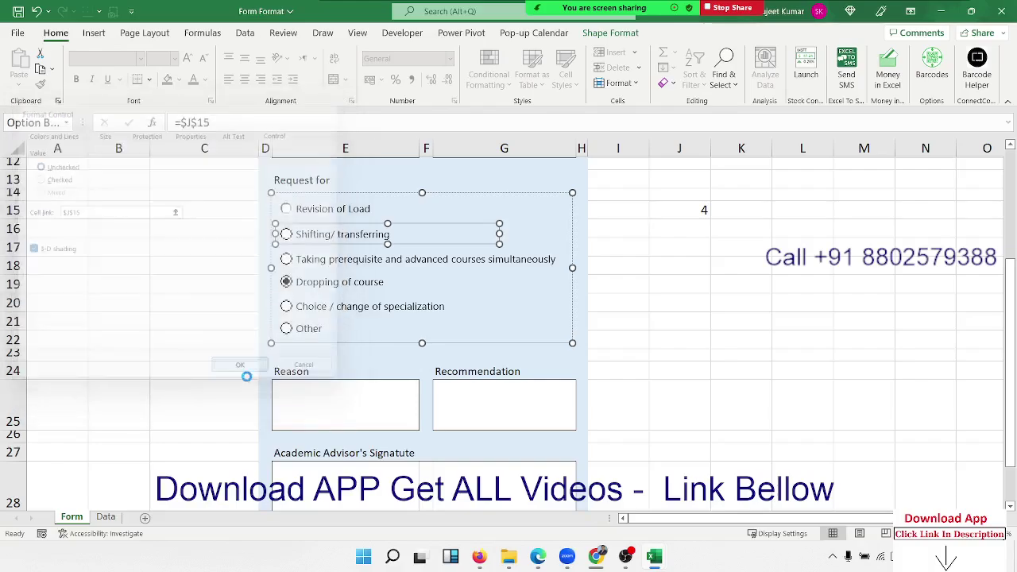
right_click(315, 262)
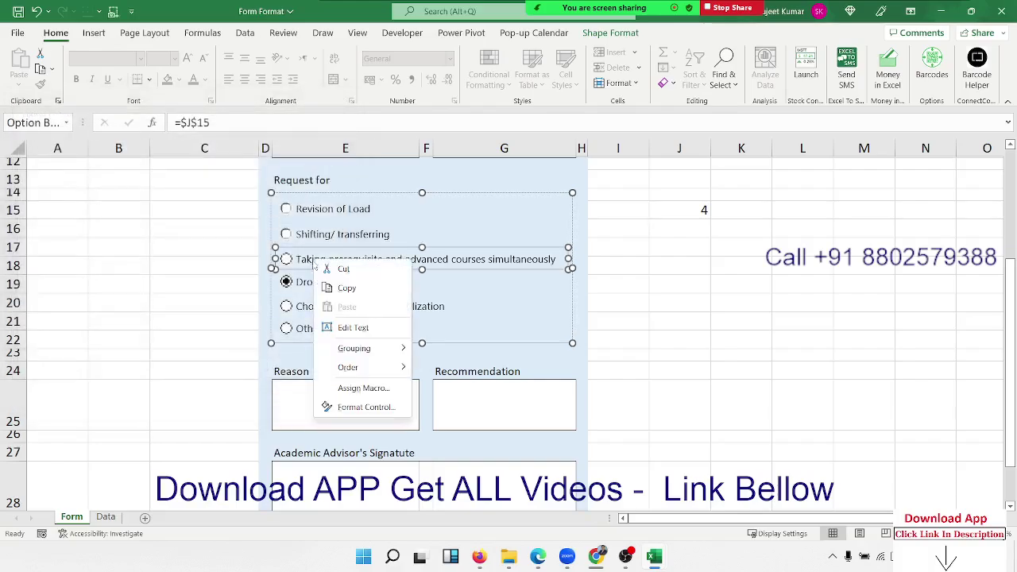
left_click(358, 407)
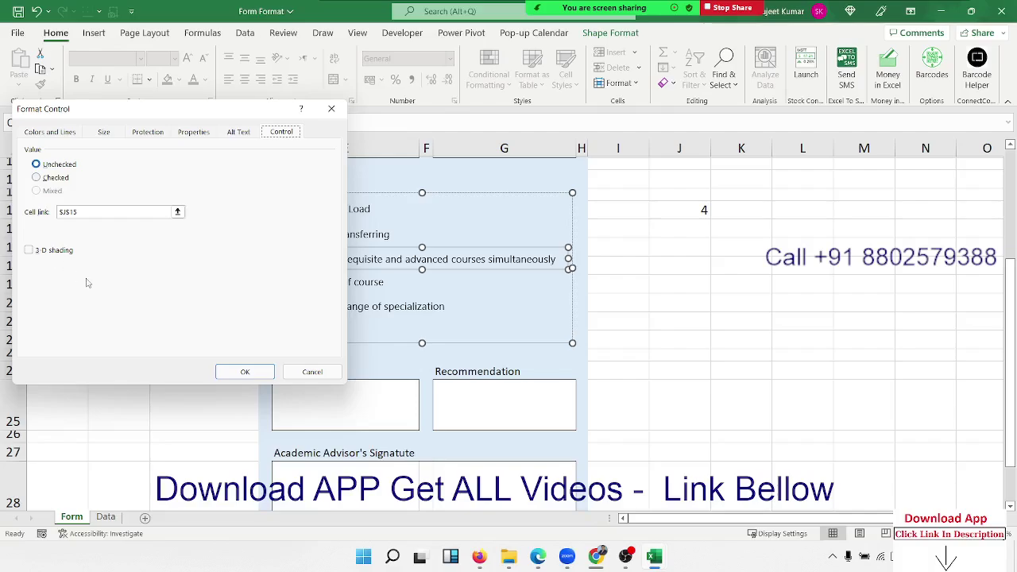
left_click(30, 250)
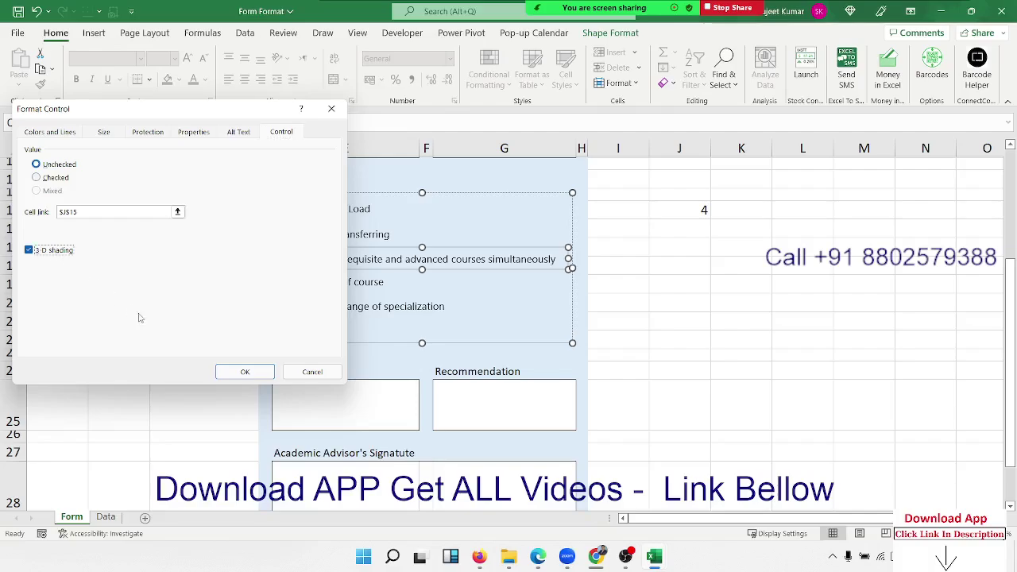
left_click(245, 371)
- Turn on 3-D shading for the Dropping of course and Choice/change of specialization buttons
right_click(307, 285)
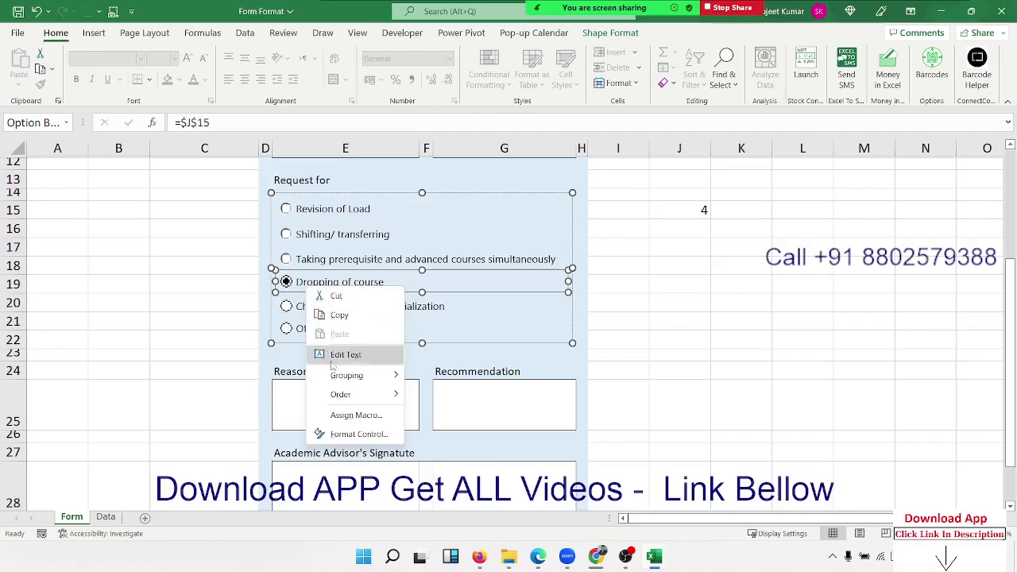
left_click(343, 434)
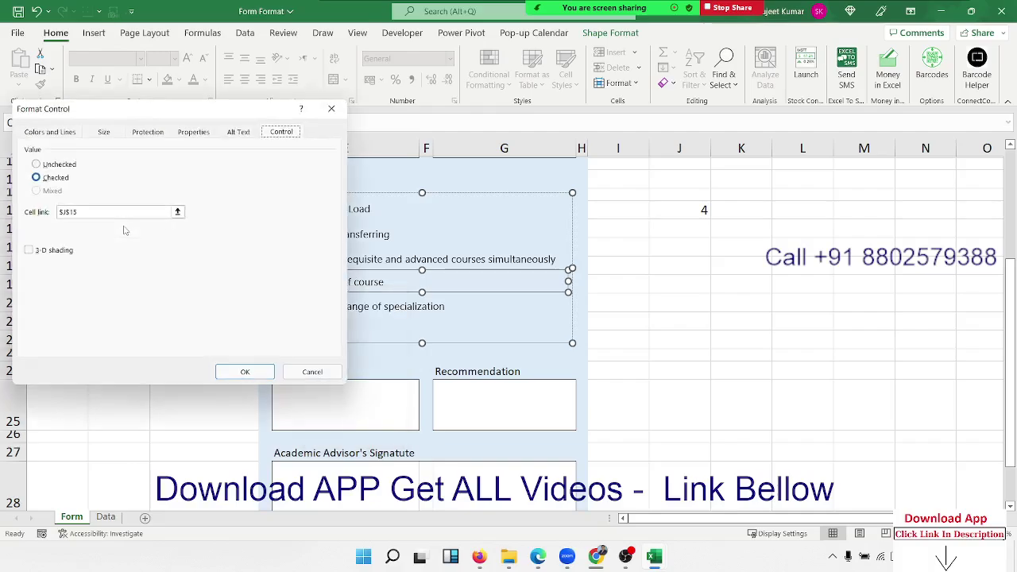
left_click(29, 249)
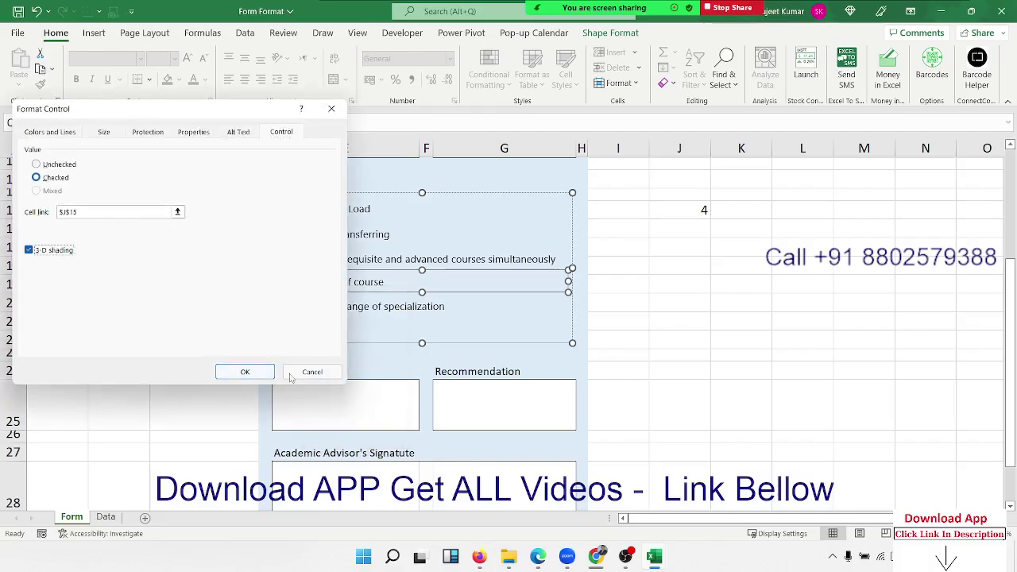
left_click(245, 372)
right_click(326, 307)
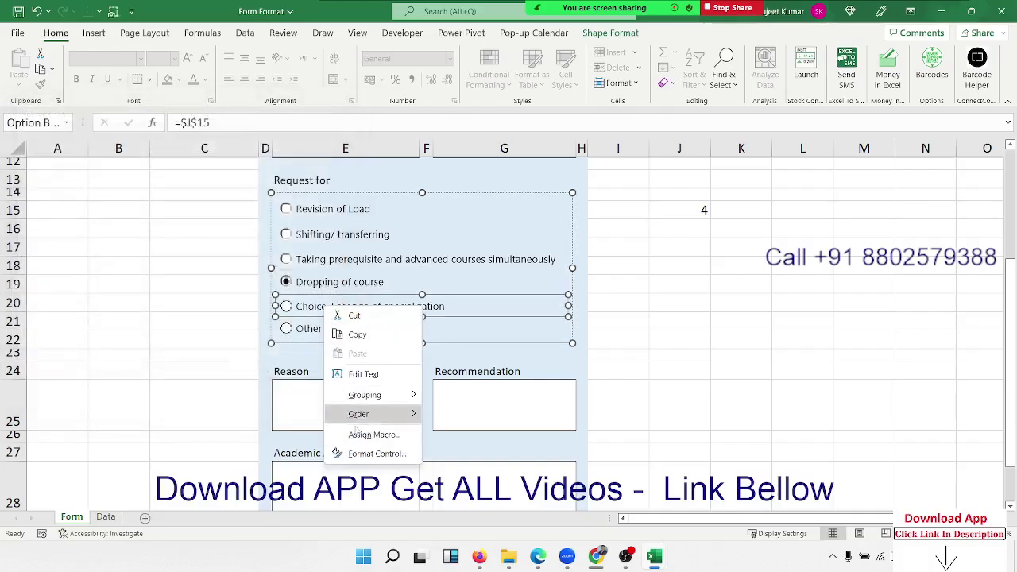
left_click(360, 453)
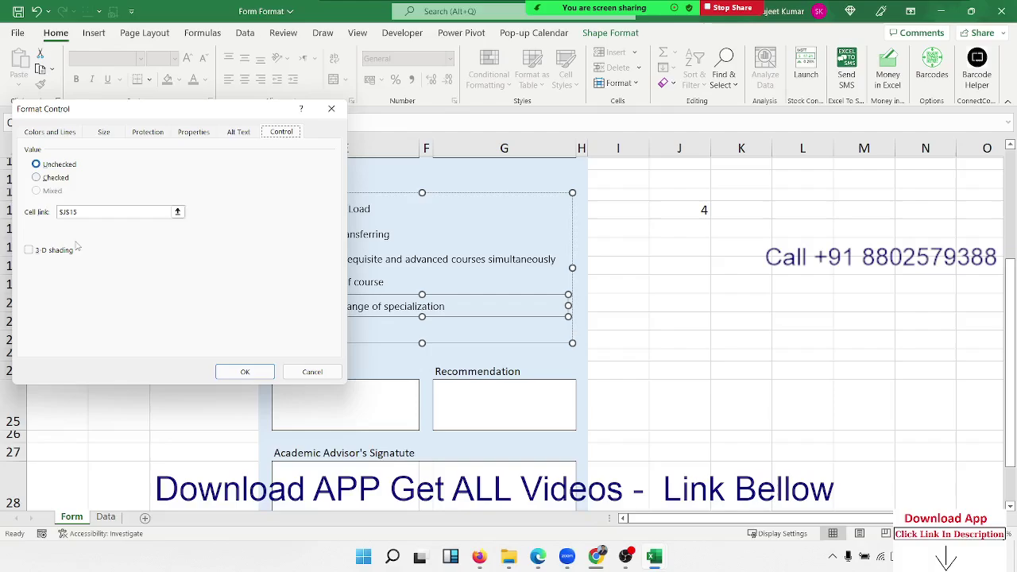
left_click(64, 252)
left_click(245, 372)
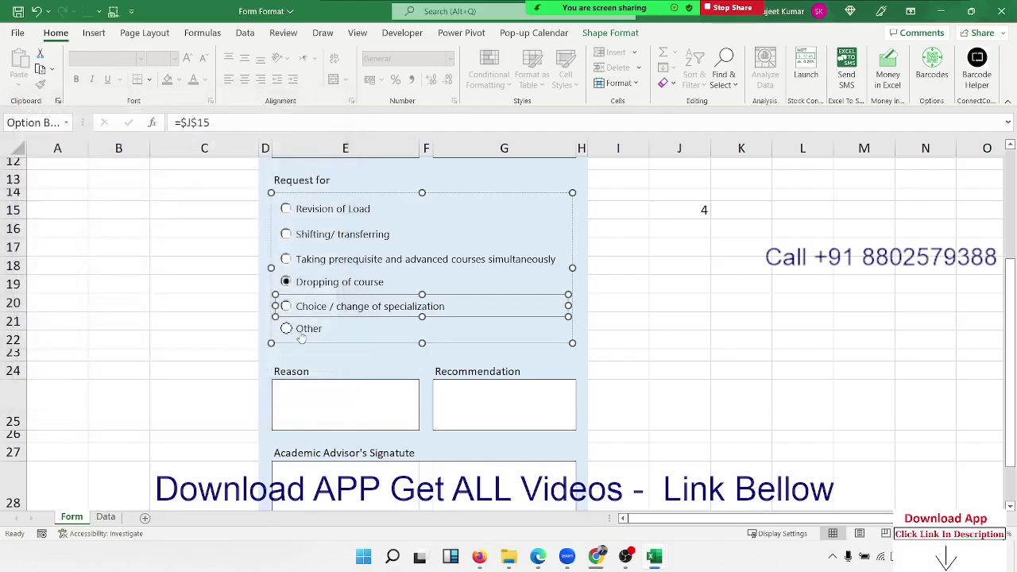
- Turn on 3-D shading for the Other option button, then select cell J15
right_click(301, 337)
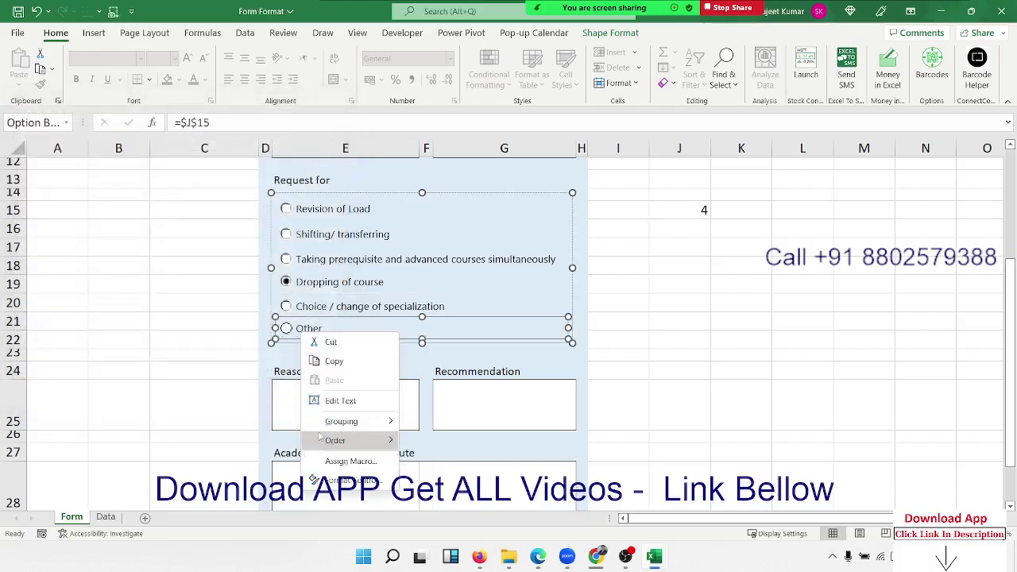
mouse_move(325, 440)
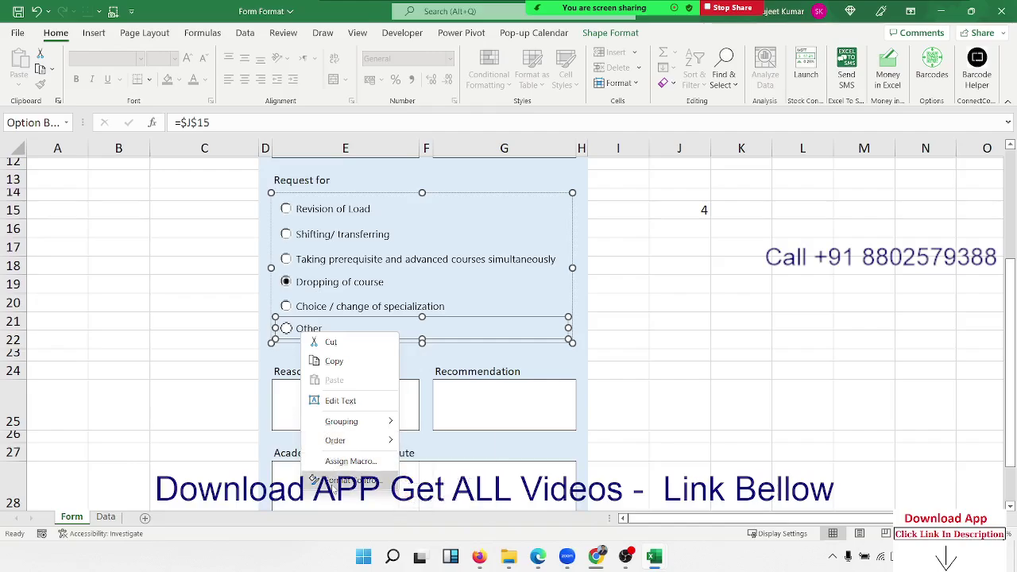
left_click(341, 480)
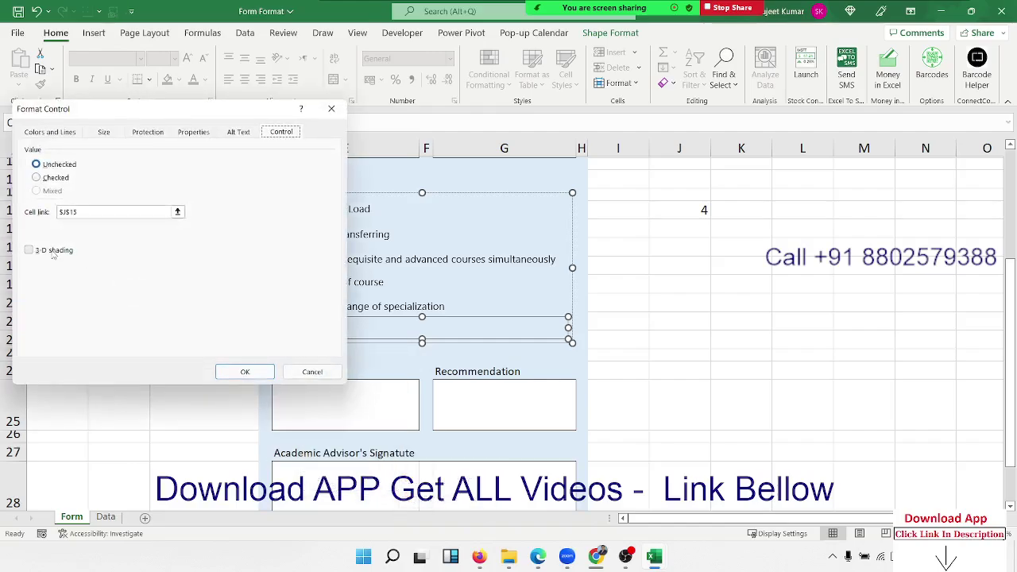
left_click(29, 249)
left_click(245, 372)
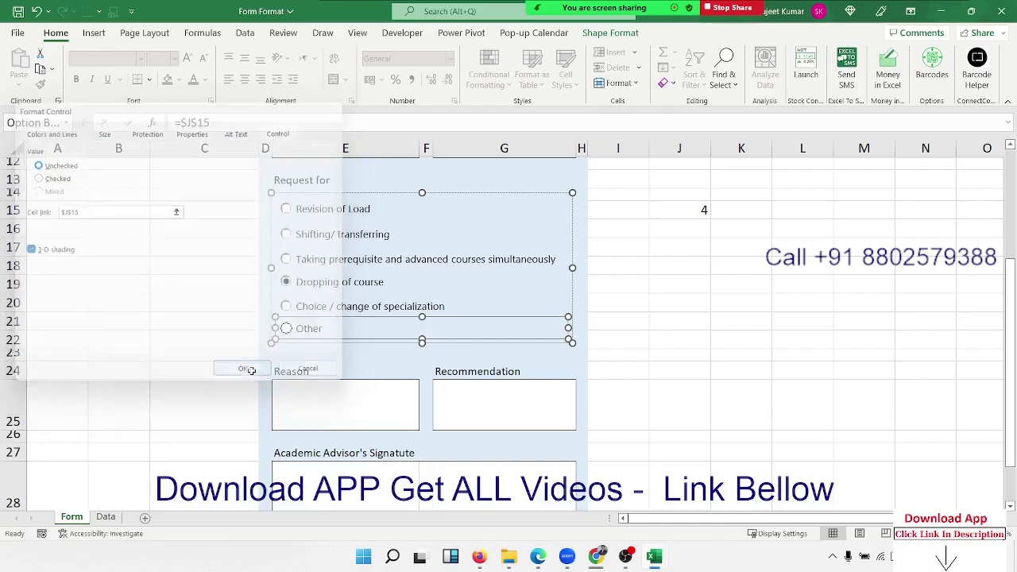
left_click(652, 266)
left_click(704, 216)
- In K15 start typing =IF(J15=1,"Revision of Load", then select its IF(J15=1 test
left_click(724, 212)
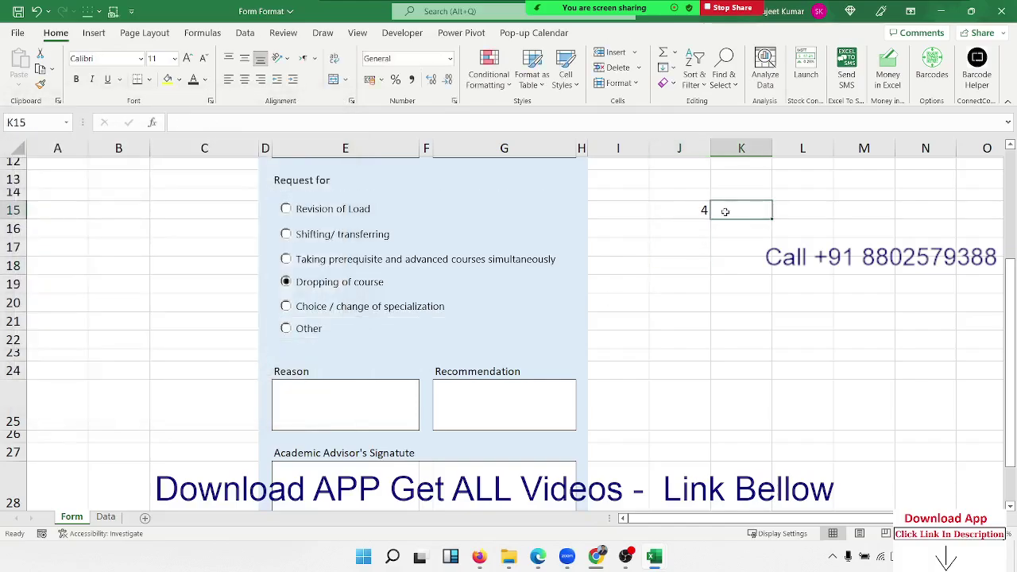
type("=IF")
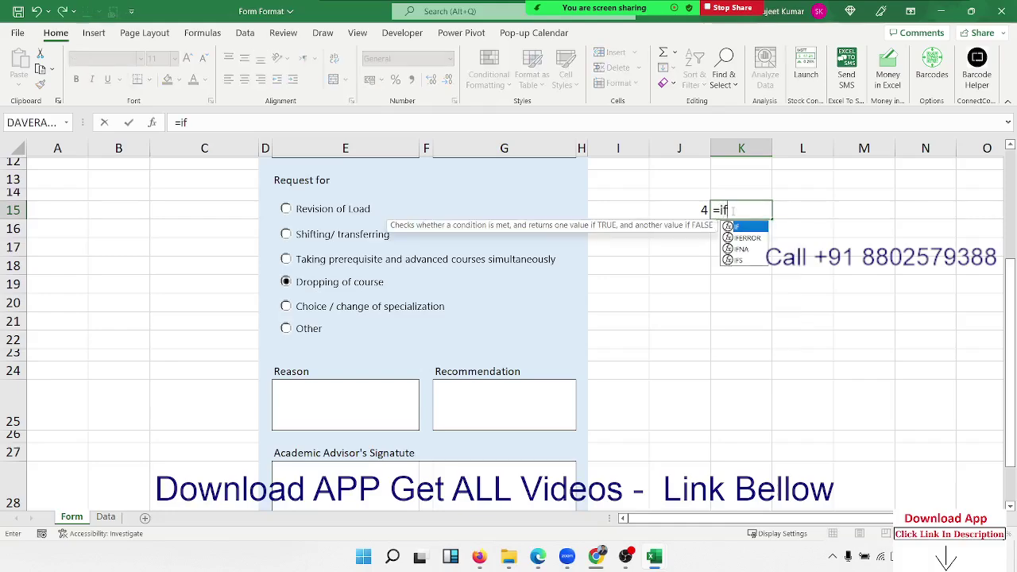
type("(")
key("Left")
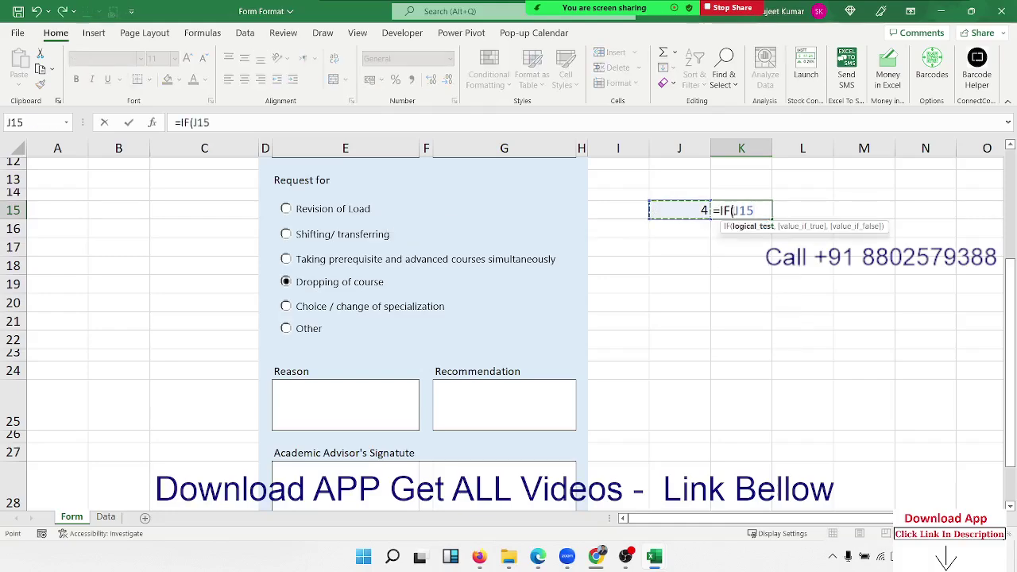
type("=1,\"")
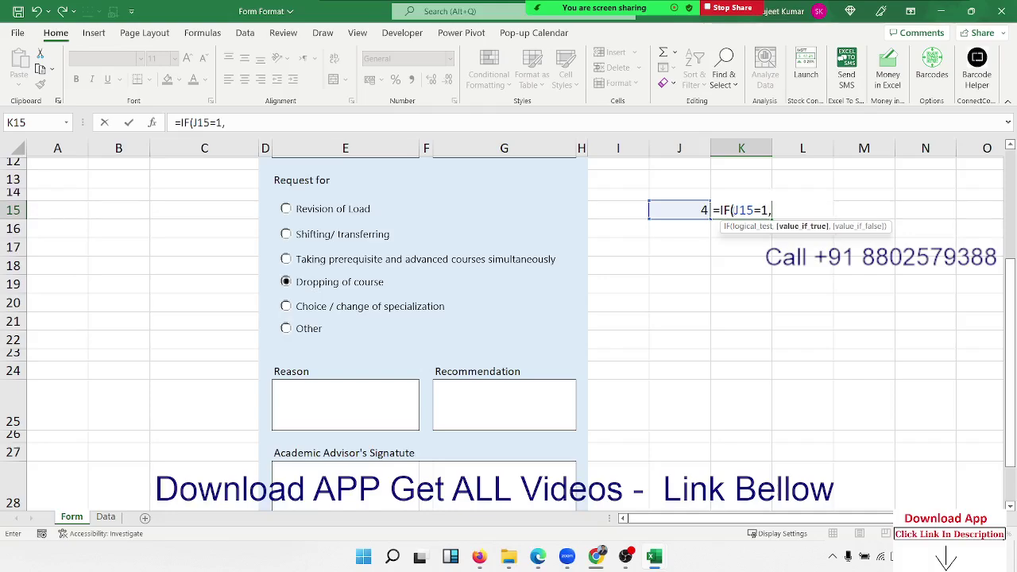
type("R")
type("ev")
type("ision ")
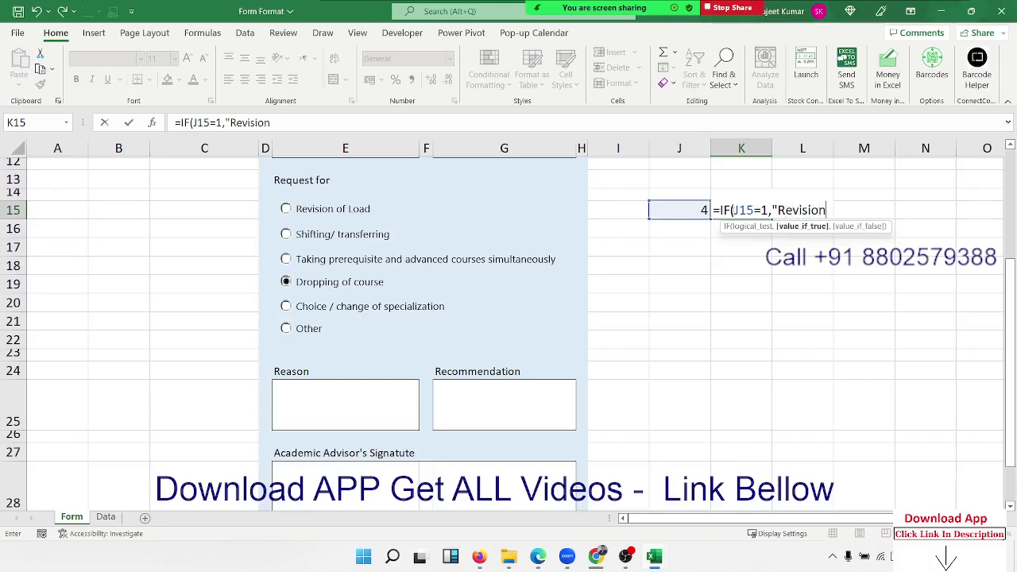
type("of L")
type("oad\"")
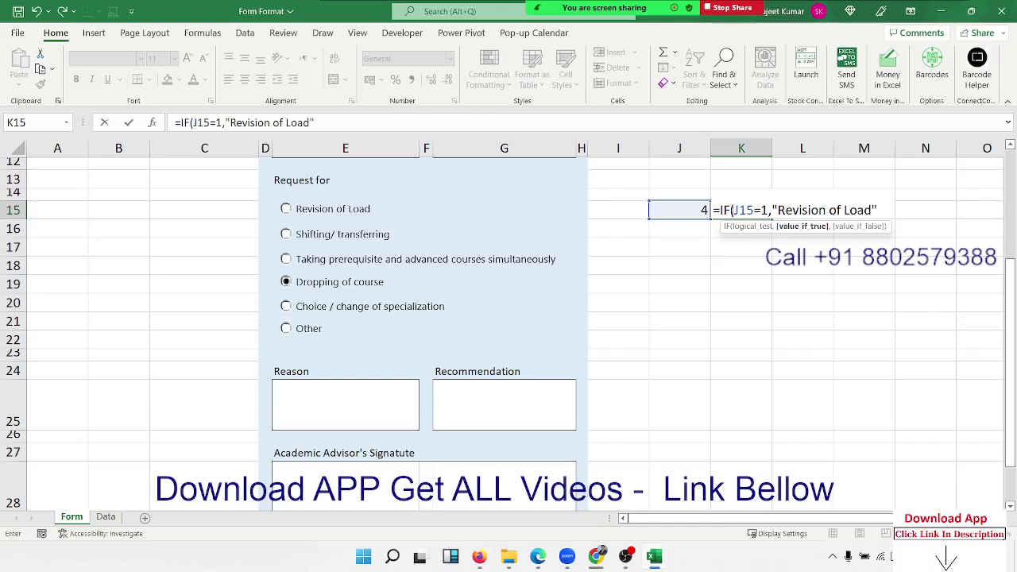
type(",")
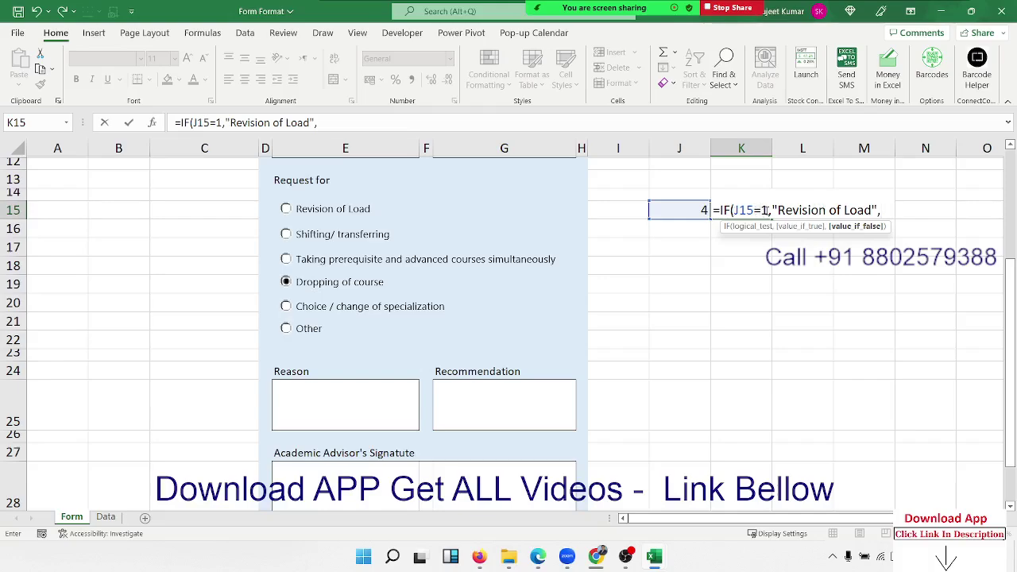
left_click_drag(765, 210, 722, 210)
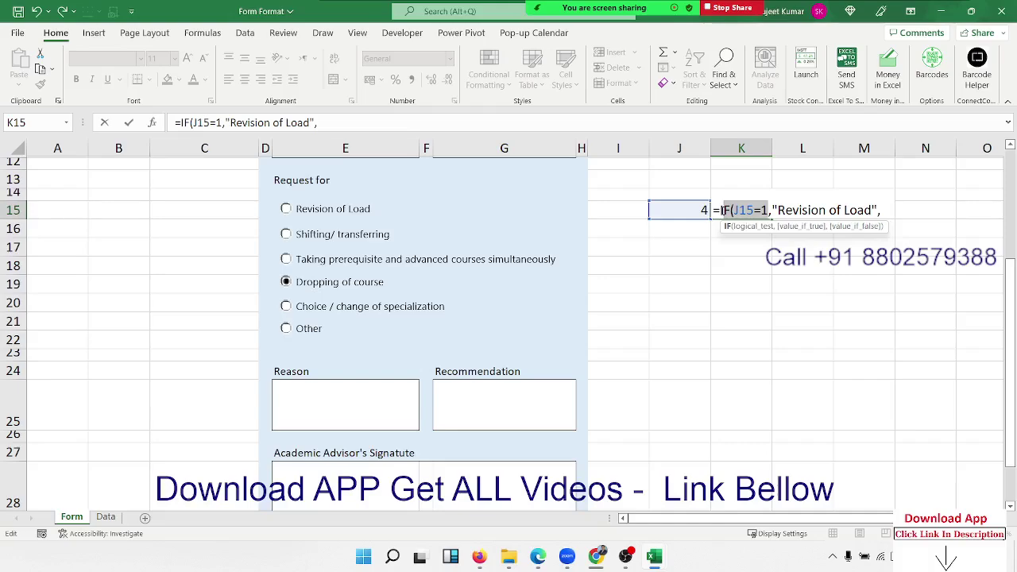
- Rewrite K15 as =CHOOSE(J15,"Revision of Load","Shifting") and confirm it
type("choos")
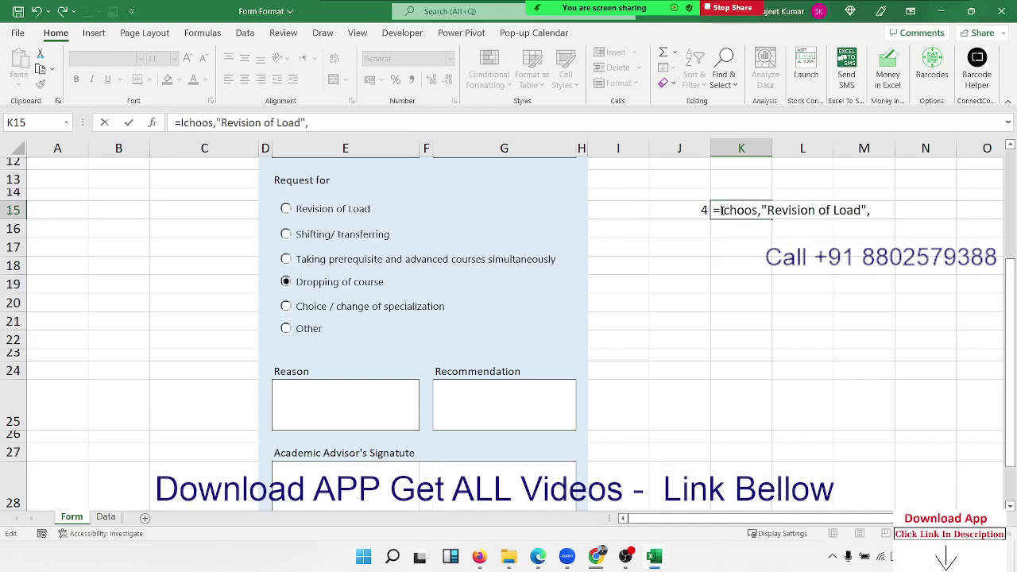
key("BackSpace")
key("BackSpace")
key("BackSpace")
key("BackSpace")
key("BackSpace")
type("c")
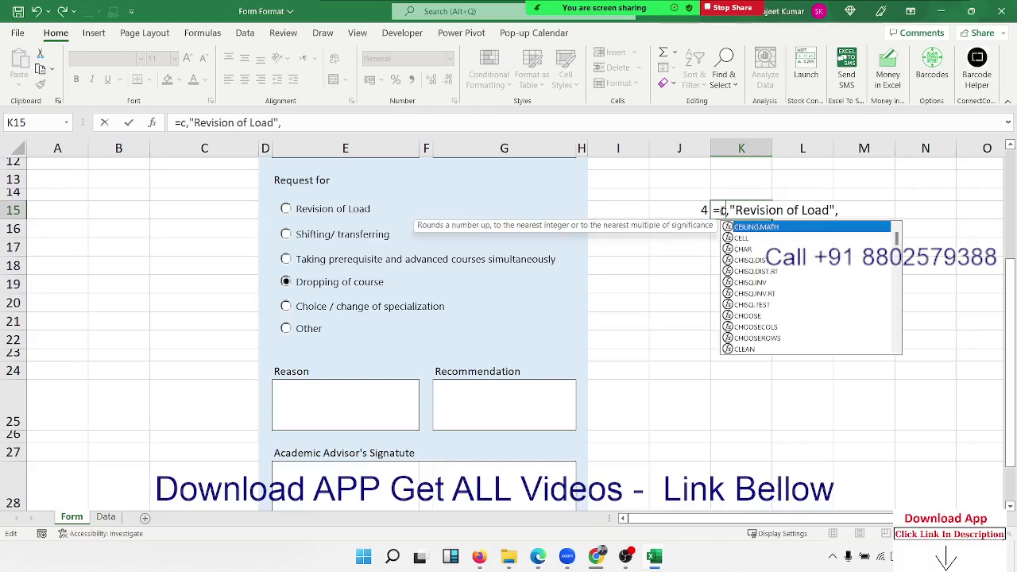
type("hoo")
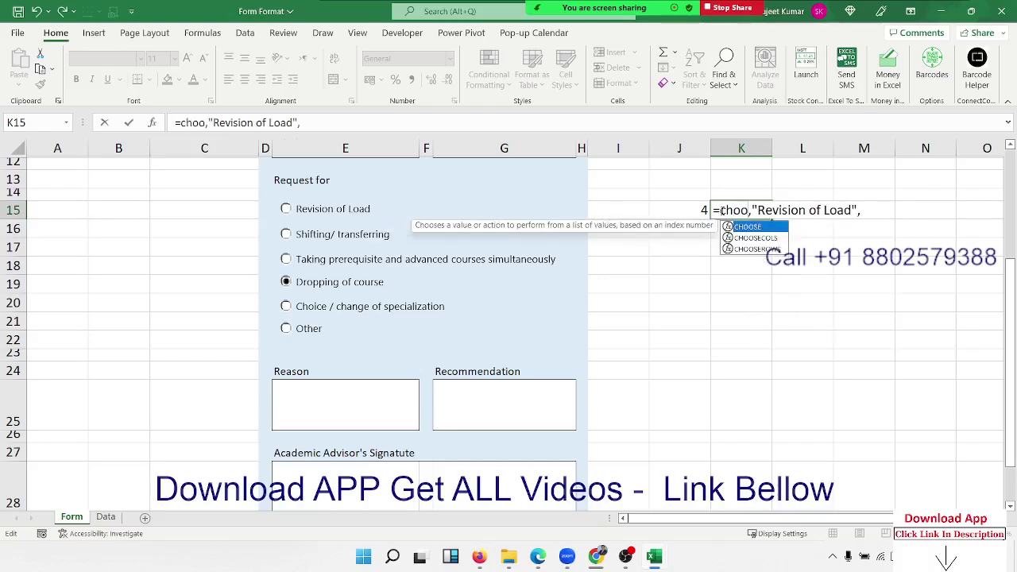
key("Tab")
key("Delete")
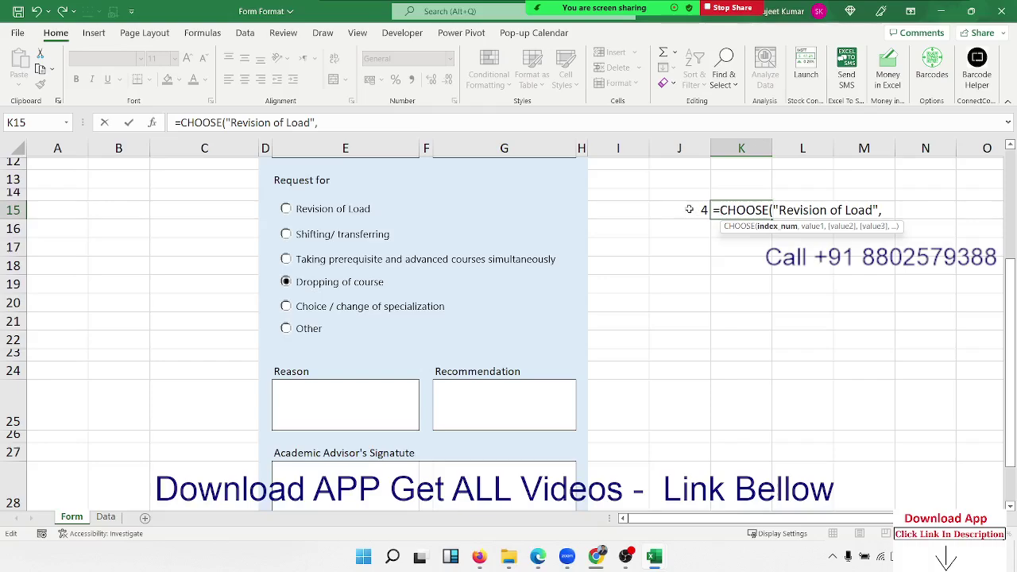
left_click(689, 208)
type(",")
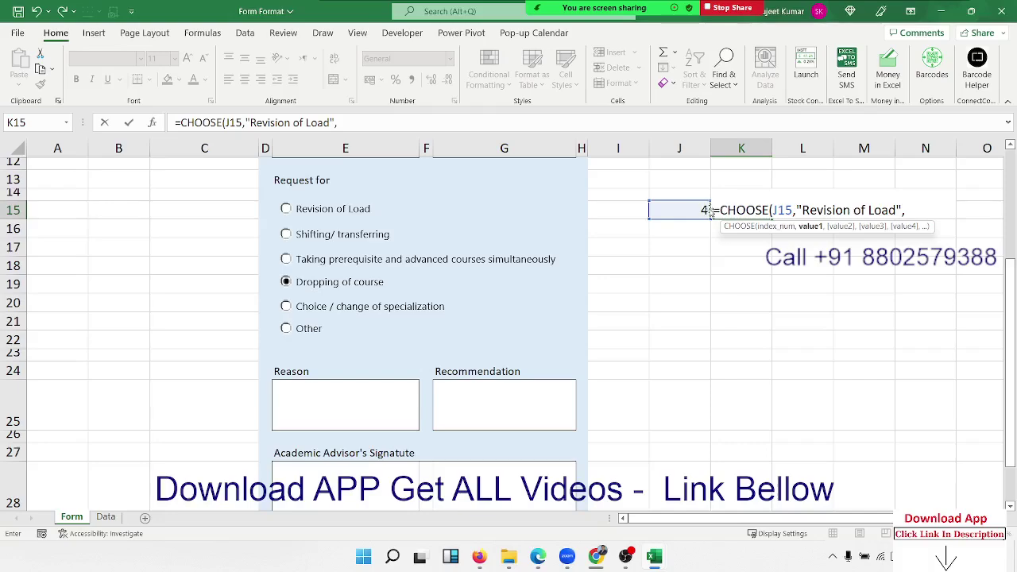
left_click(910, 211)
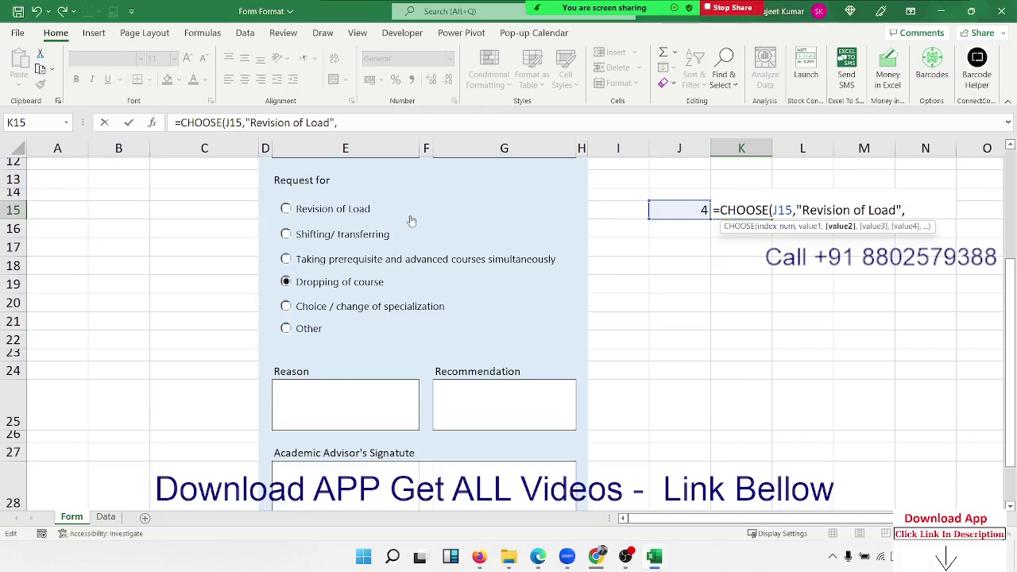
type("S")
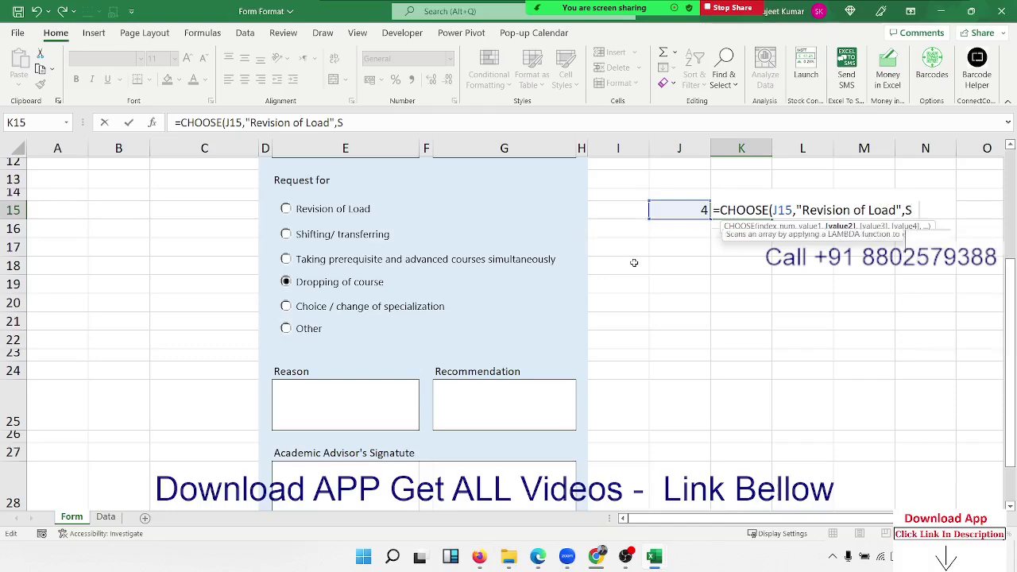
type("hif")
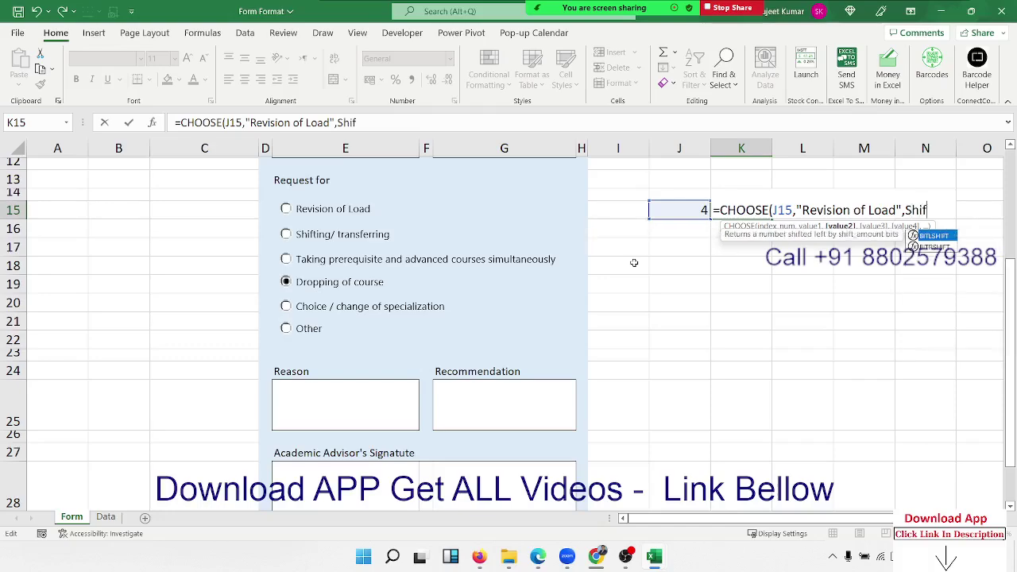
type("ting")
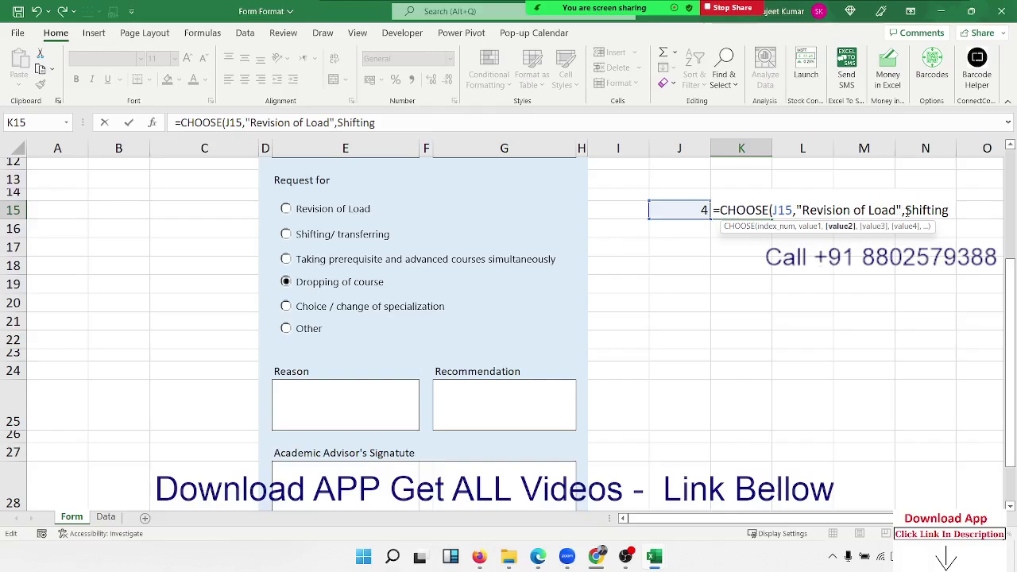
left_click(906, 212)
type("\"")
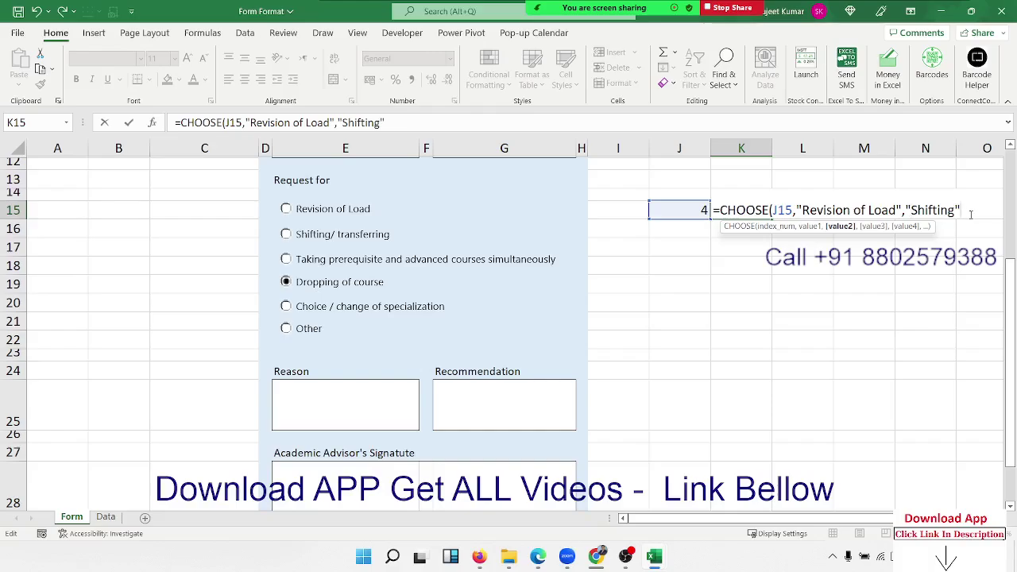
type(")")
key("Return")
- Select Revision of Load on the form to check K15 displays it
left_click(741, 211)
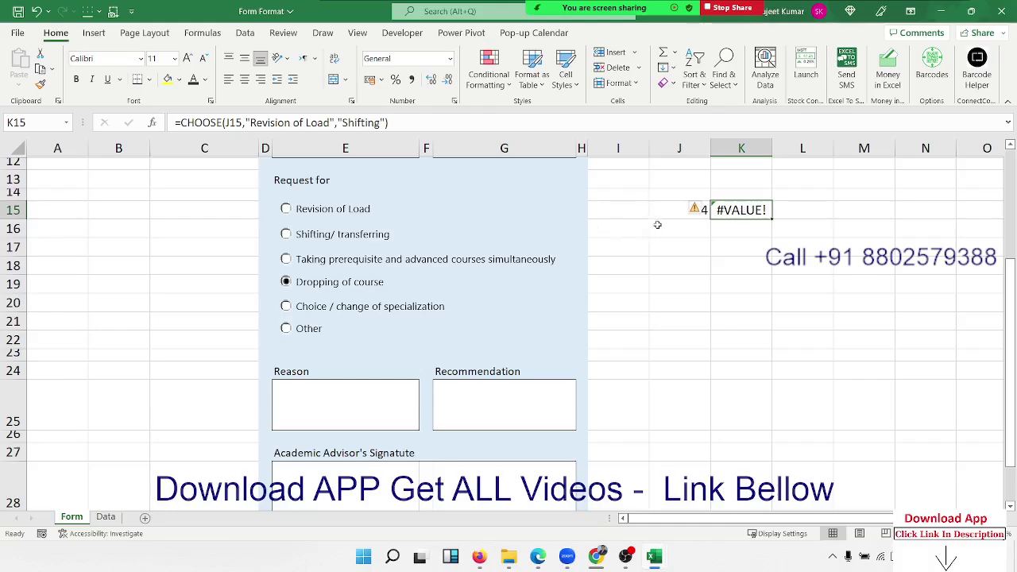
left_click(693, 228)
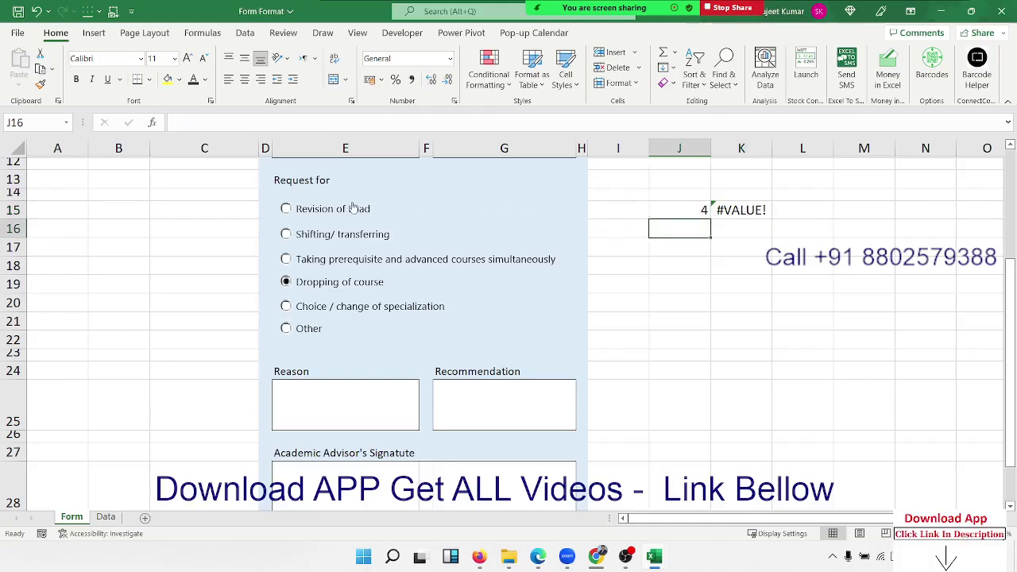
left_click(370, 209)
left_click(726, 272)
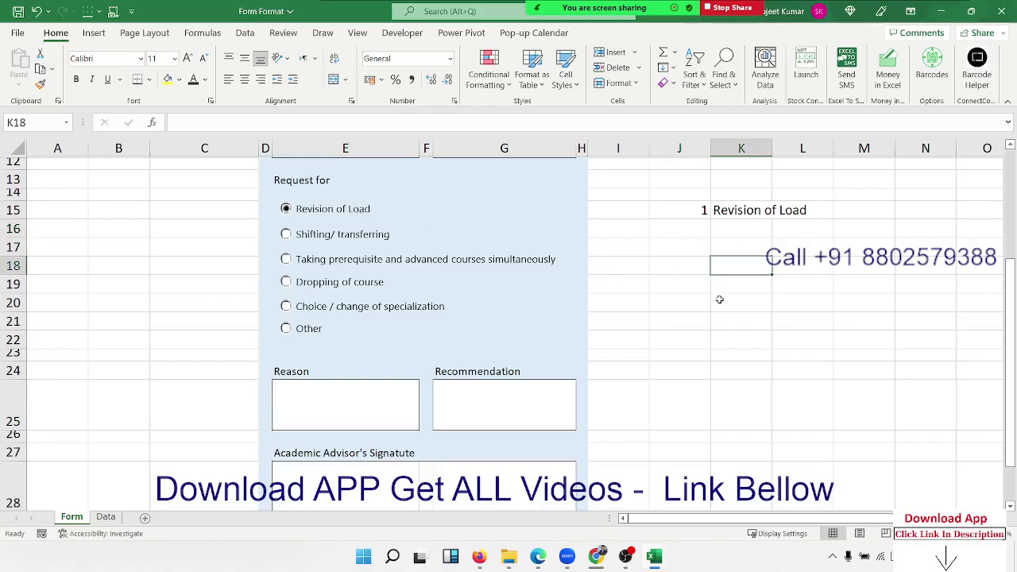
- Inspect the Reason and Recommendation boxes on the form
scroll(520, 309, "down", 5)
scroll(365, 279, "up", 2)
left_click(323, 216)
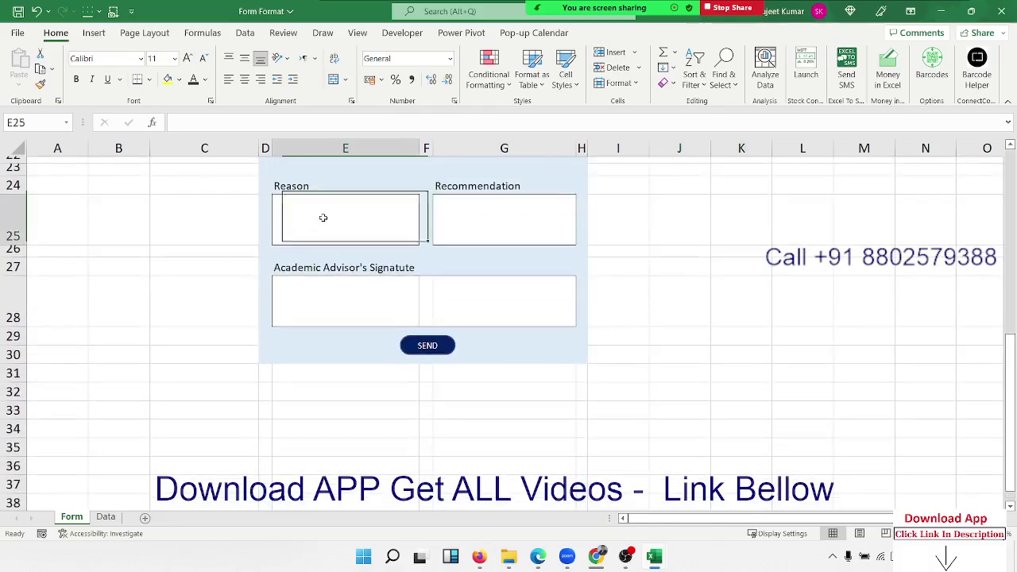
left_click(484, 223)
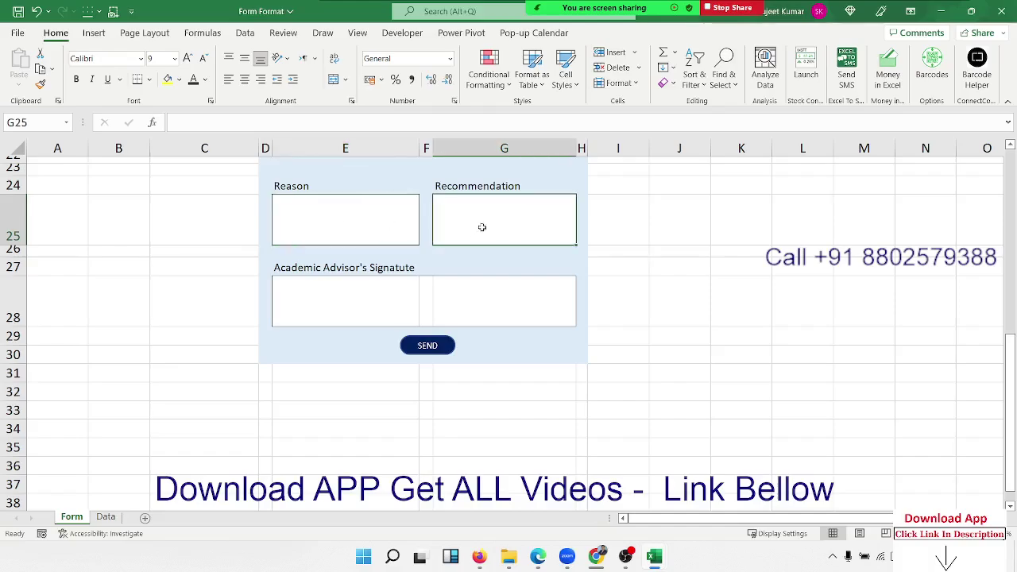
scroll(475, 246, "up", 7)
scroll(482, 266, "down", 7)
scroll(370, 347, "up", 7)
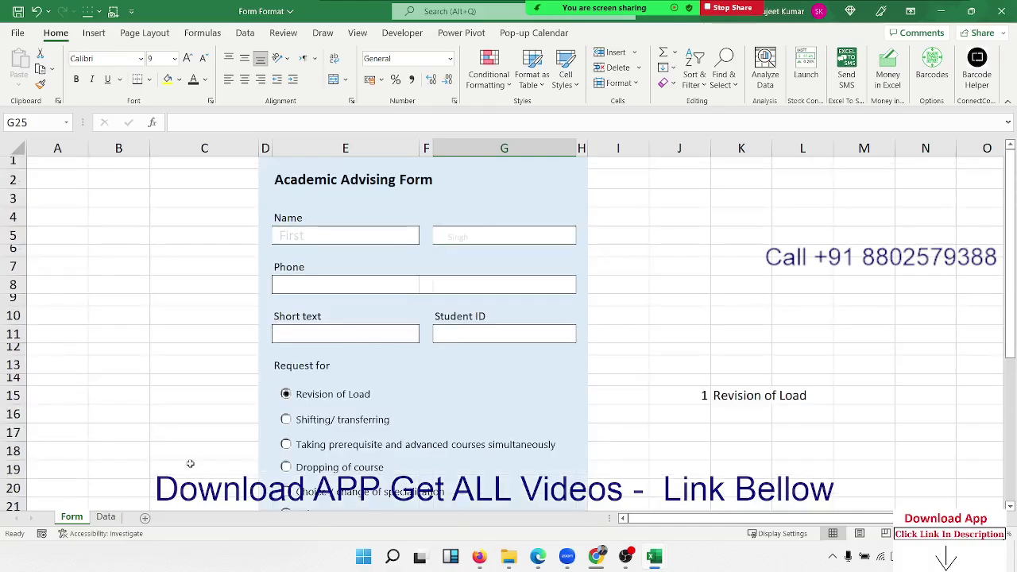
- Switch to the Data sheet and launch Visual Basic from the Developer tab
left_click(111, 520)
left_click(189, 321)
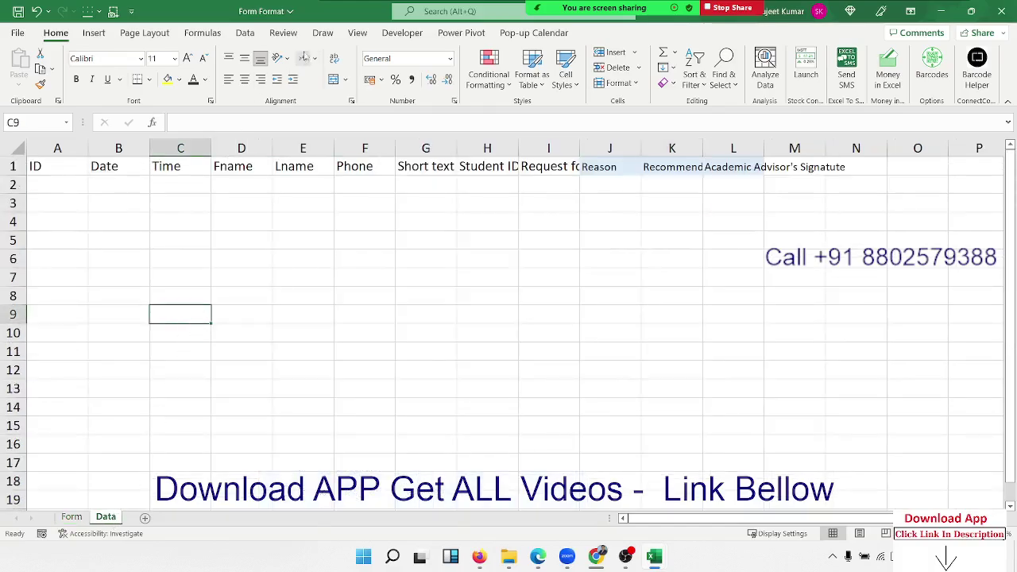
left_click(402, 34)
left_click(11, 84)
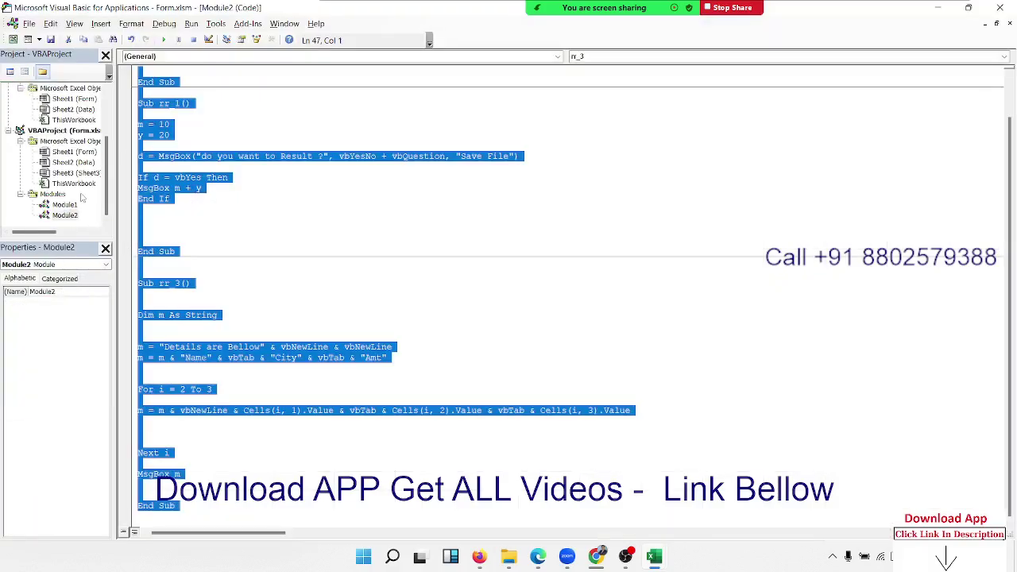
- Insert Module1 into the Form Format project containing an empty Sub send() macro
key("alt+F11")
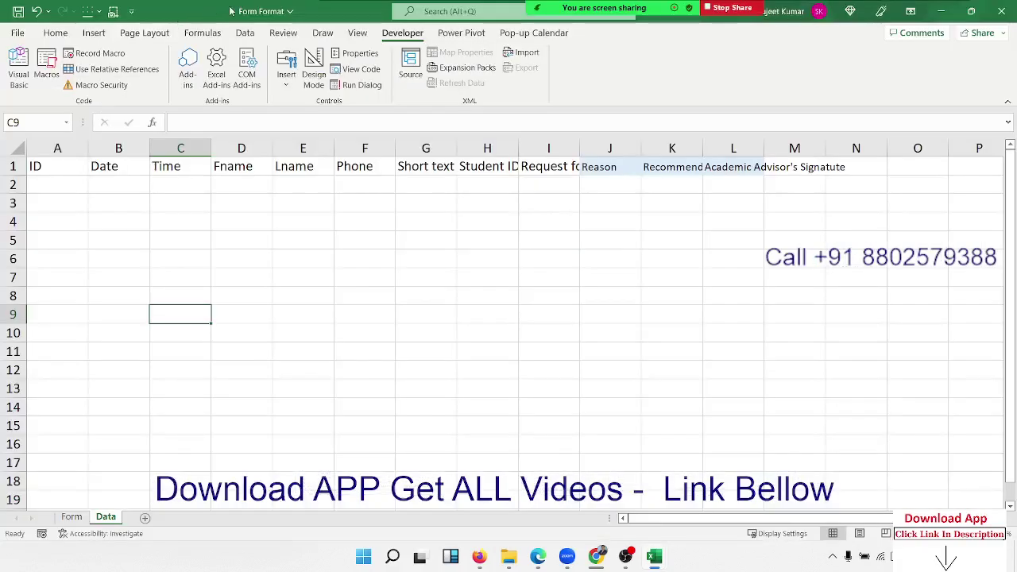
key("alt+F11")
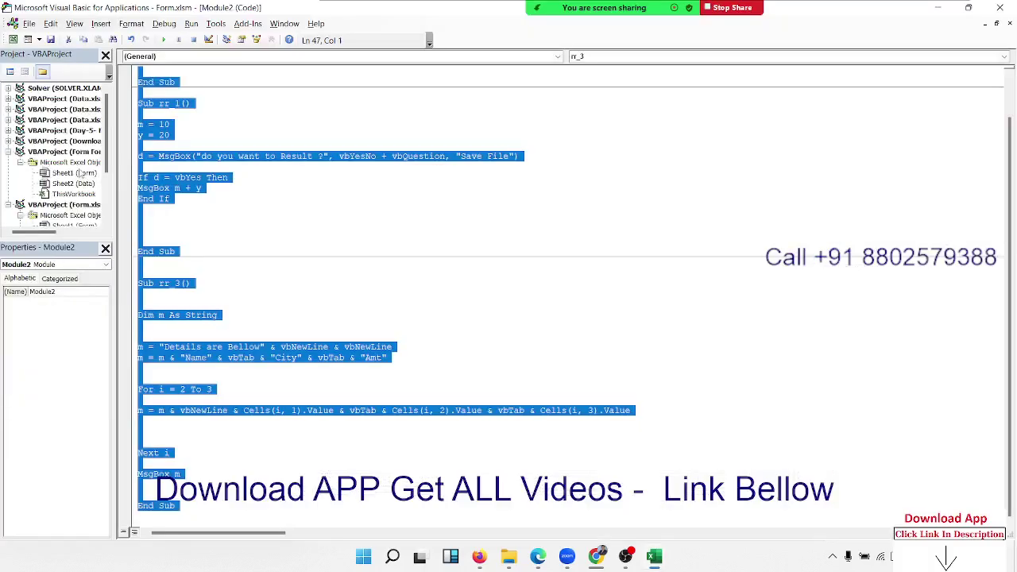
left_click(82, 173)
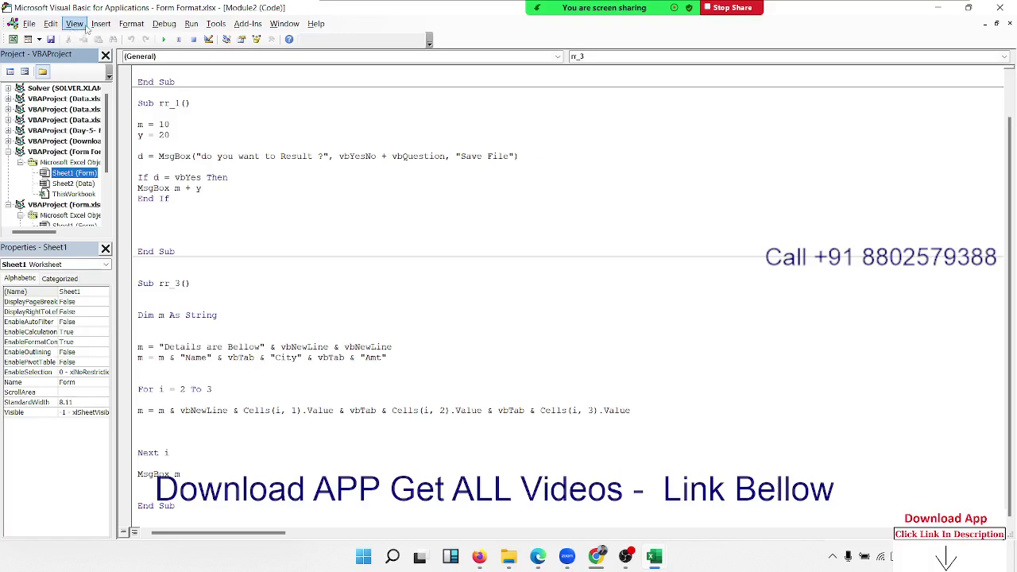
left_click(100, 23)
left_click(115, 64)
type("sub send")
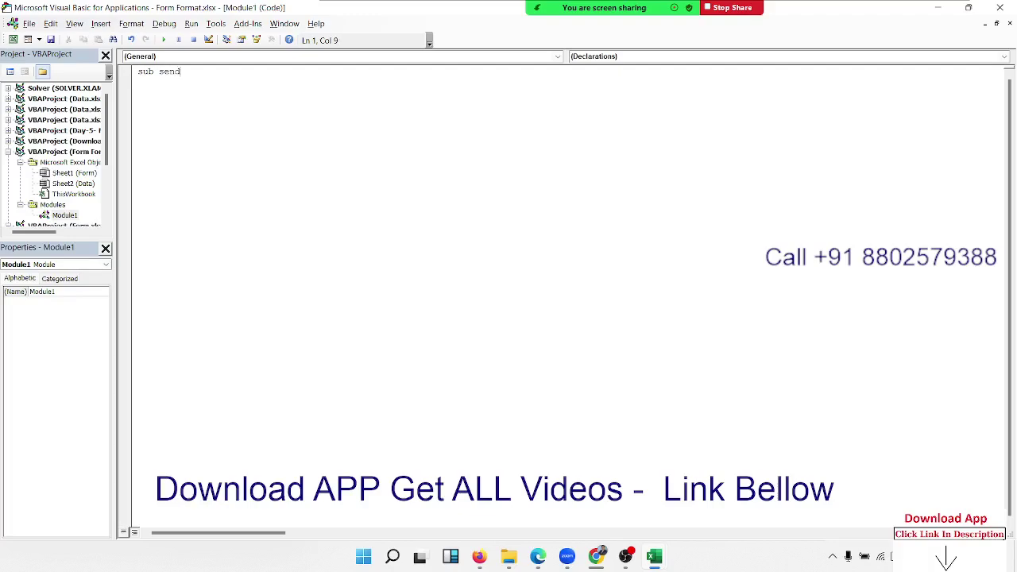
type("()")
key("Return")
key("Return")
- Snap the VBA editor to the left half and Excel's Data sheet to the right half
mouse_move(977, 9)
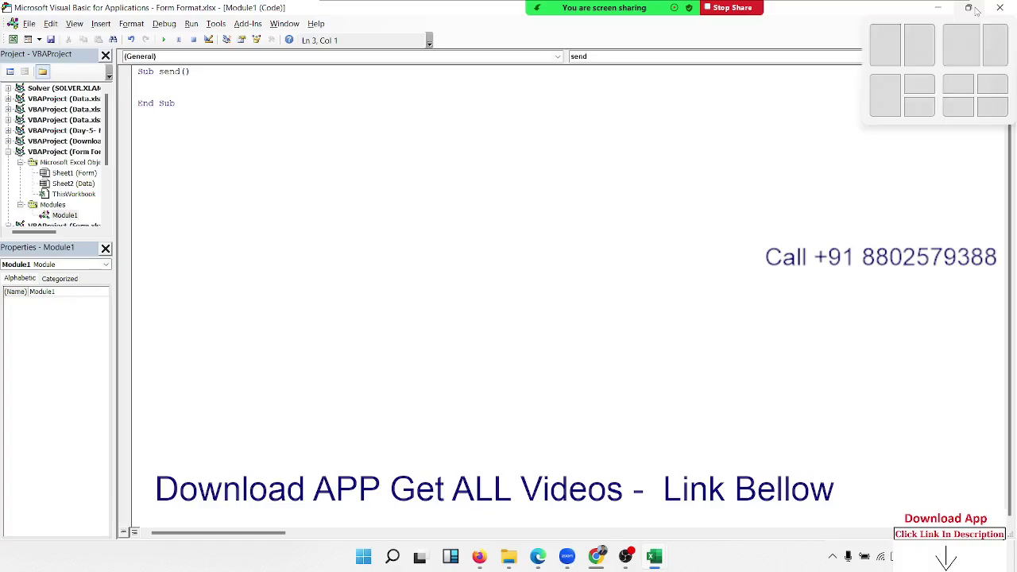
left_click(907, 34)
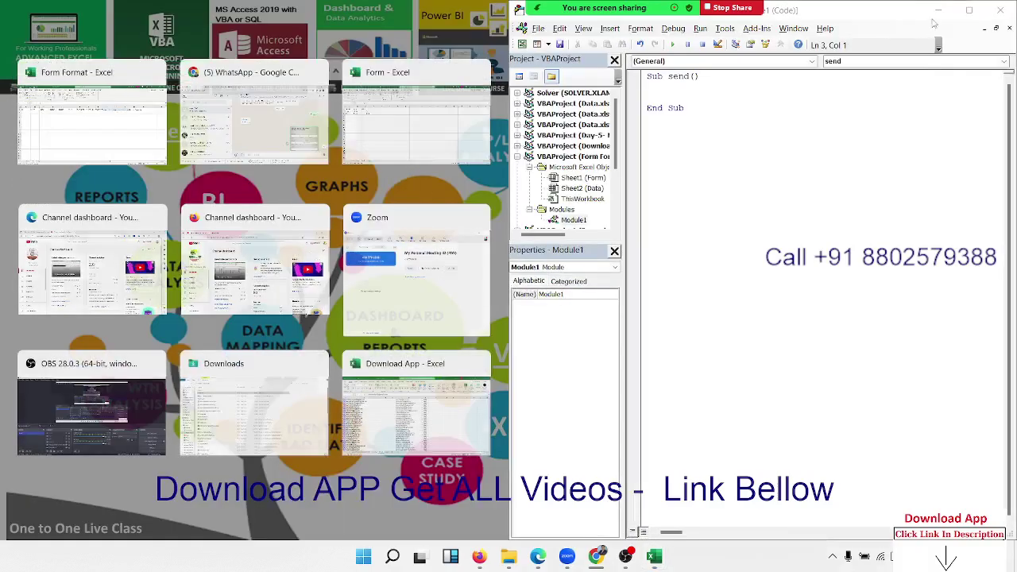
mouse_move(968, 11)
left_click(891, 45)
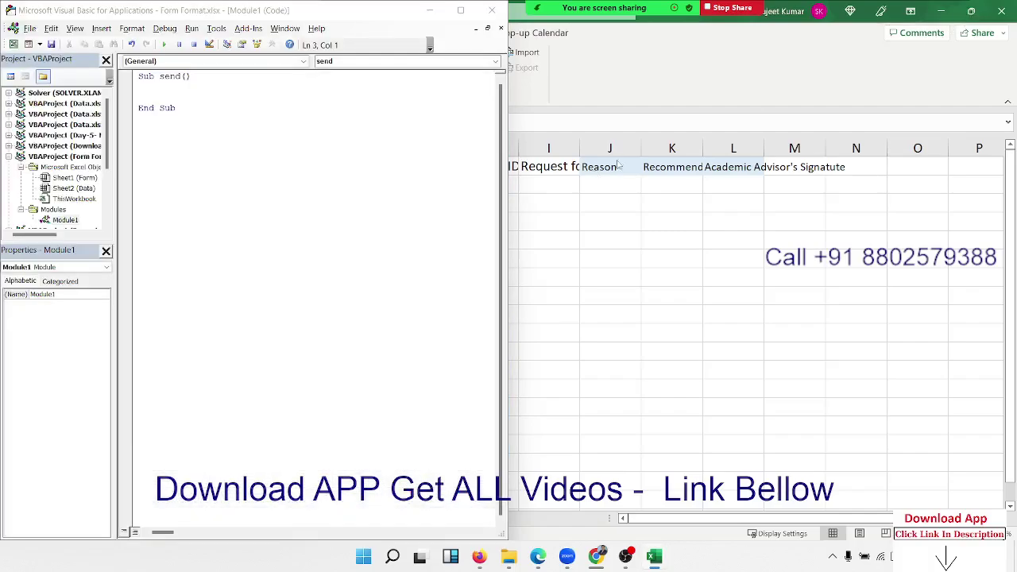
mouse_move(460, 11)
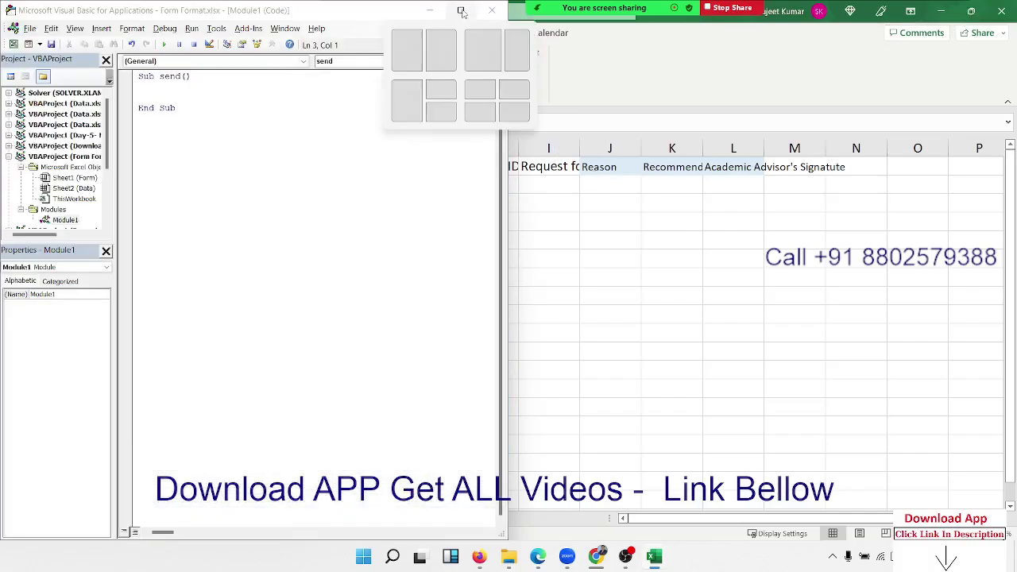
left_click(413, 55)
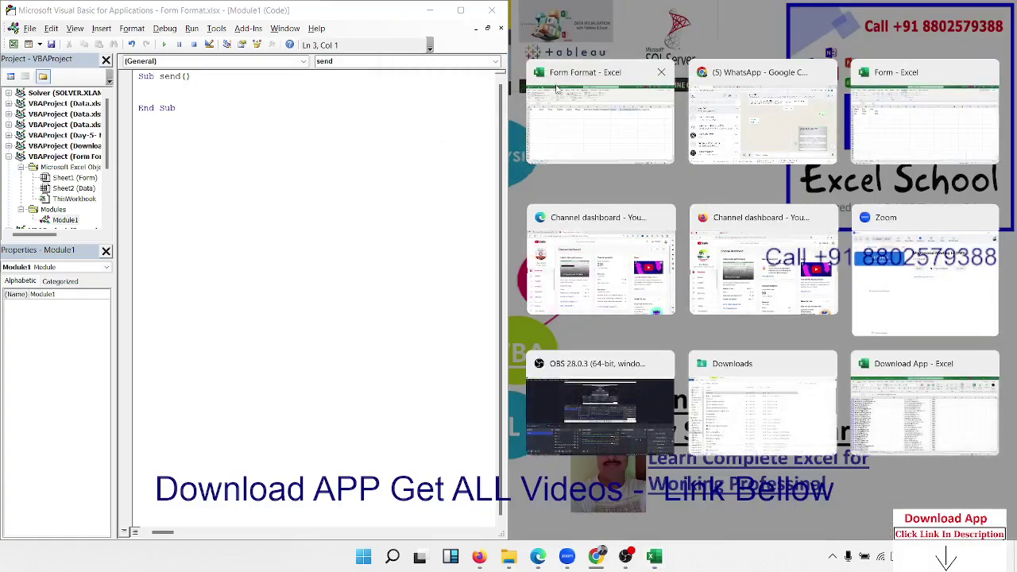
left_click(562, 106)
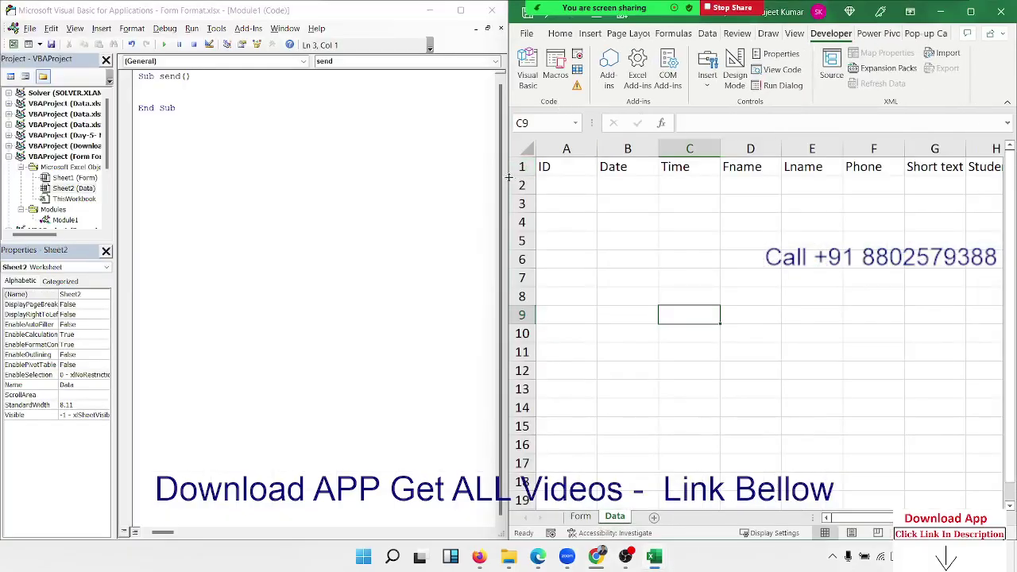
left_click_drag(509, 177, 519, 191)
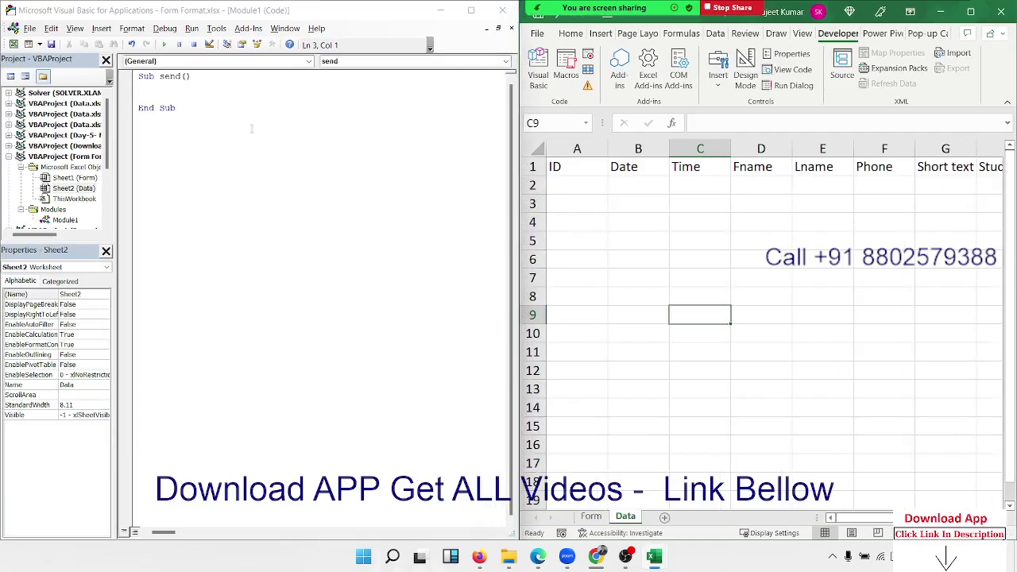
left_click(194, 97)
- Write ID = Application.WorksheetFunction.Max(Range("A:A")) inside the send macro
key("Return")
type("id=appli")
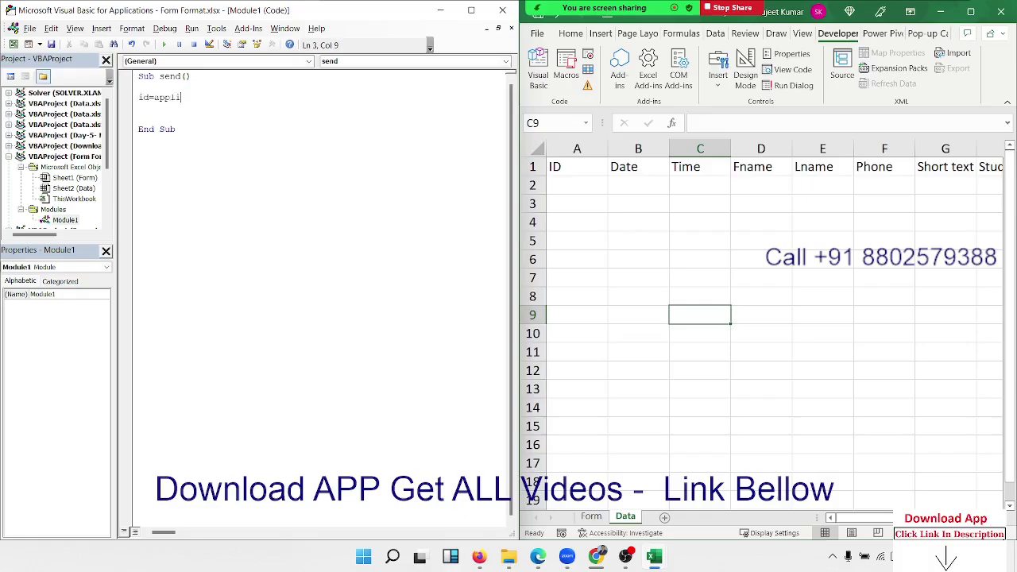
type("cation")
type(".wo")
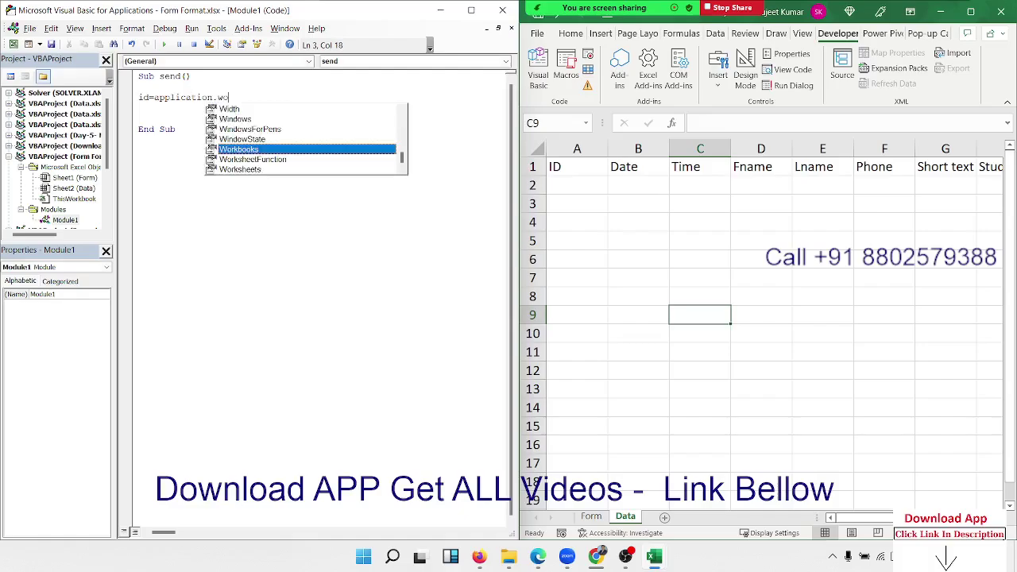
key("Down")
key("Tab")
type(".ma")
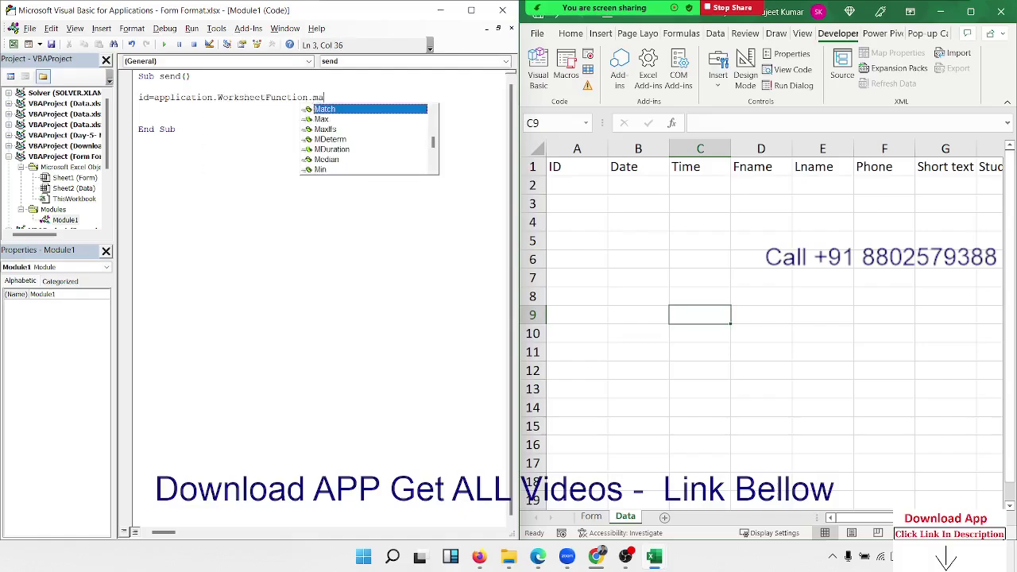
key("Down")
key("Tab")
type("(")
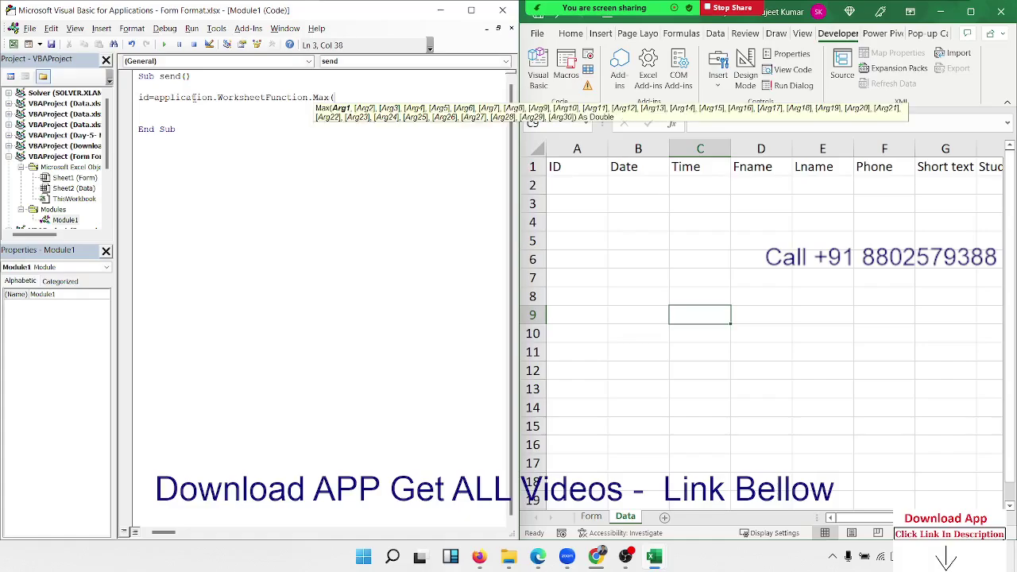
type("range(\"A:A\"")
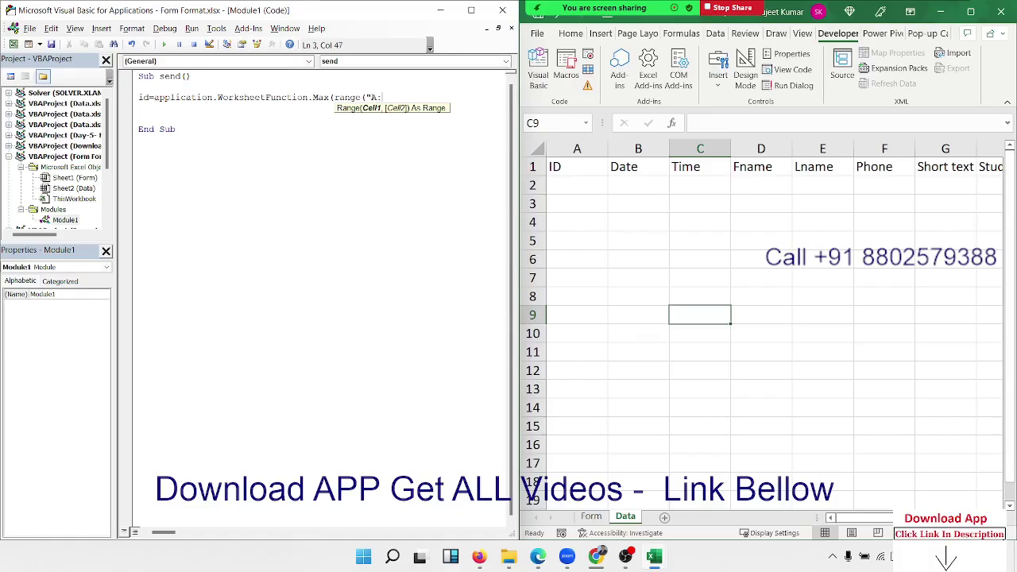
type(")")
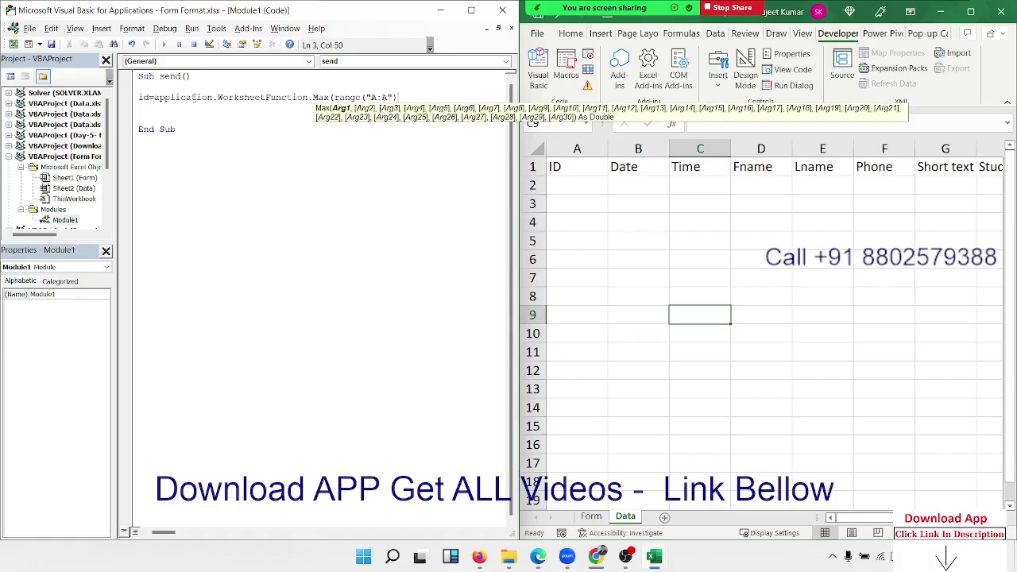
type(")")
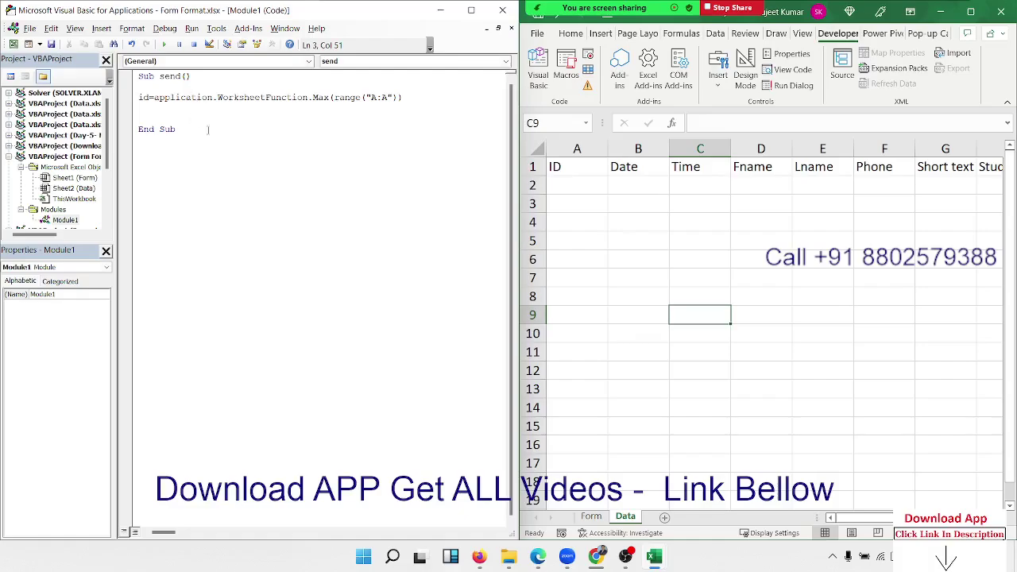
left_click(208, 129)
- Qualify the range as Sheets("Data").Range("A:A") and add a blank line before End Sub
left_click(345, 97)
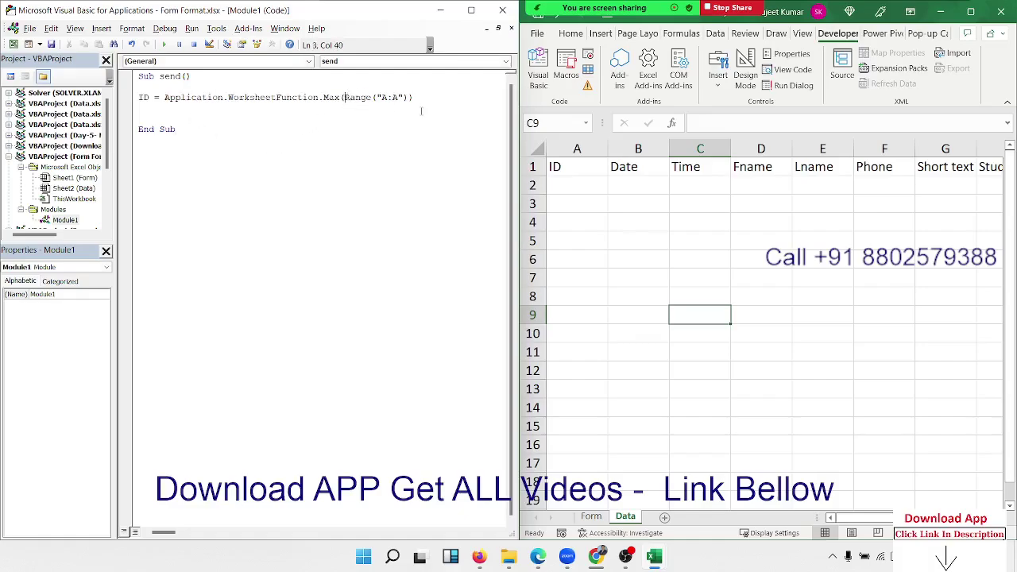
type("sheet")
type("s")
type("(\"D")
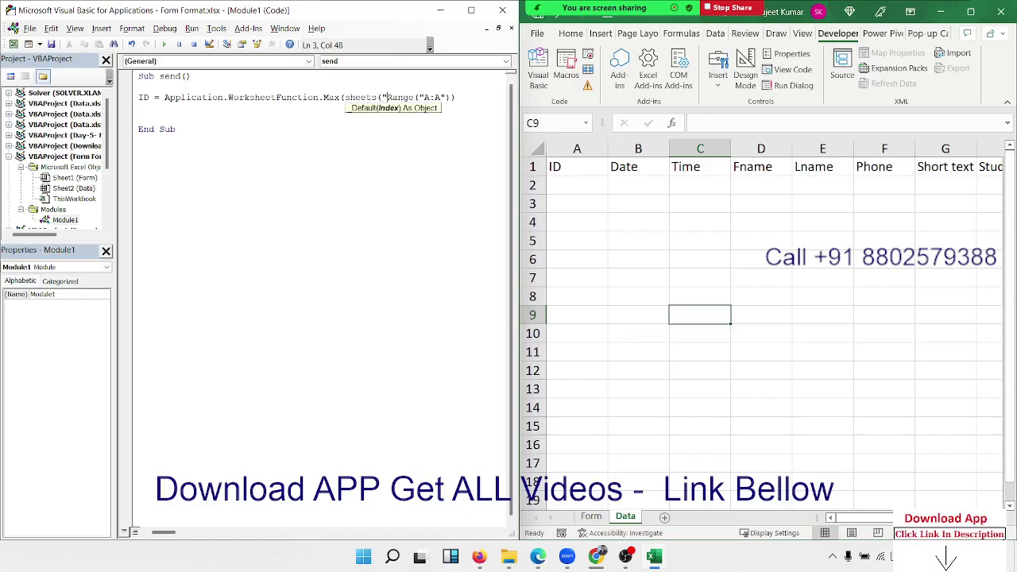
type("ata\")")
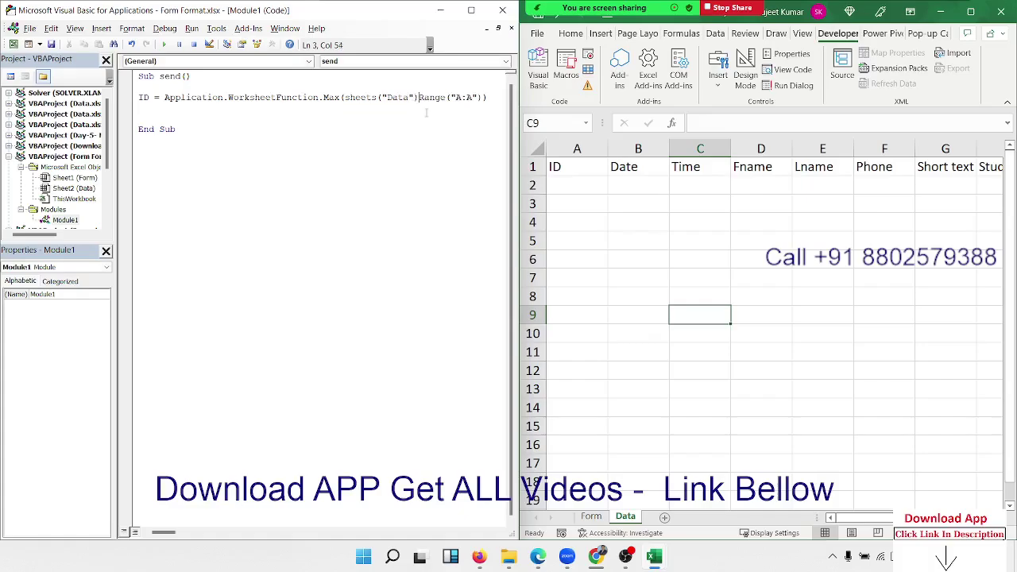
type(".")
left_click(424, 130)
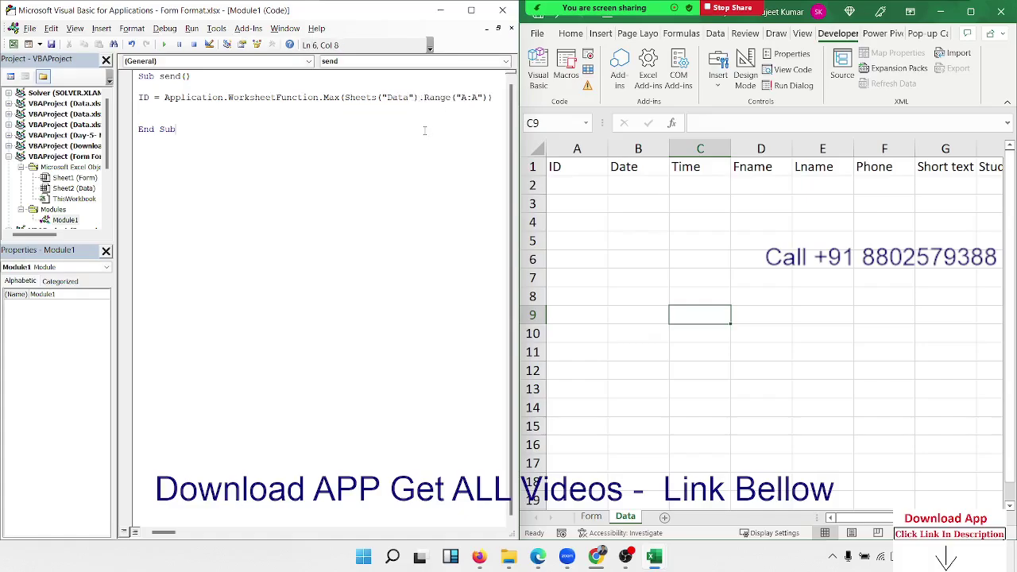
left_click(577, 148)
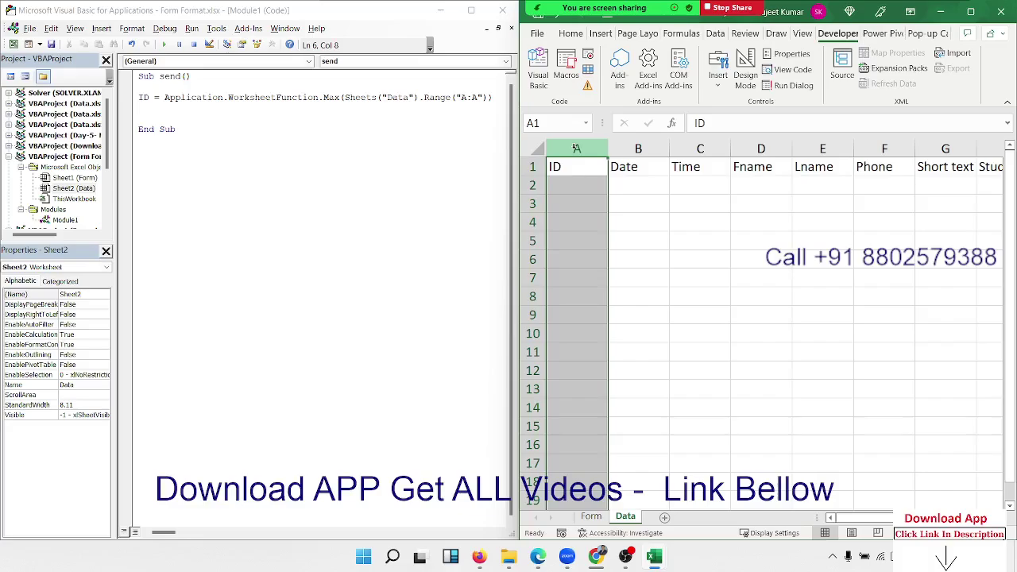
left_click(208, 111)
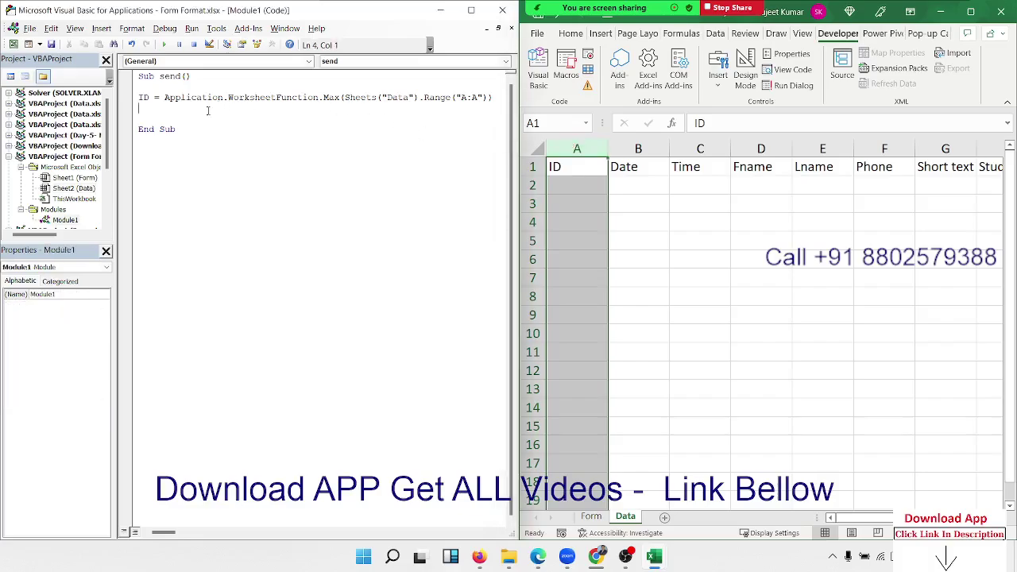
key("Return")
left_click(311, 150)
left_click(581, 186)
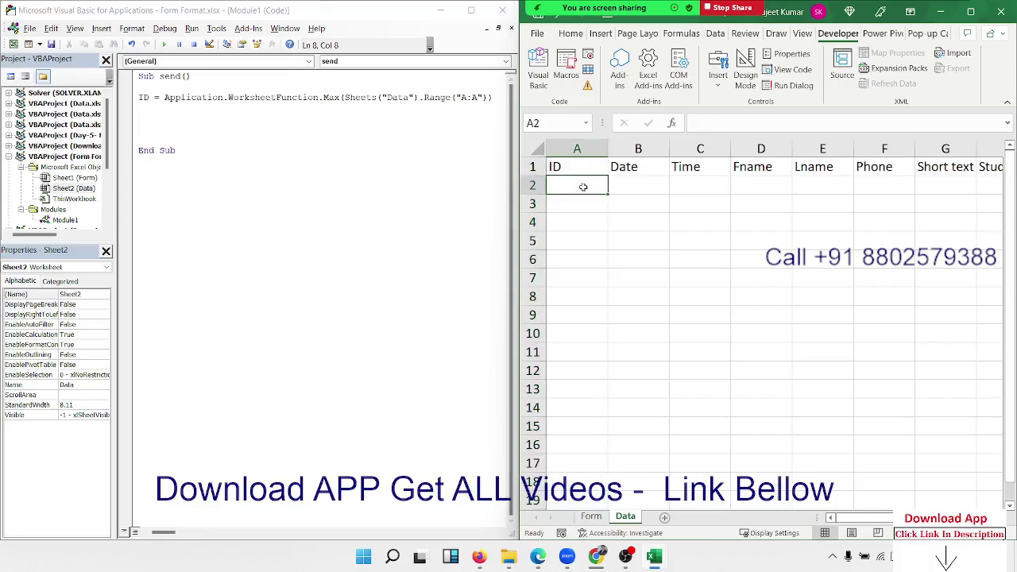
left_click(654, 200)
type("=am")
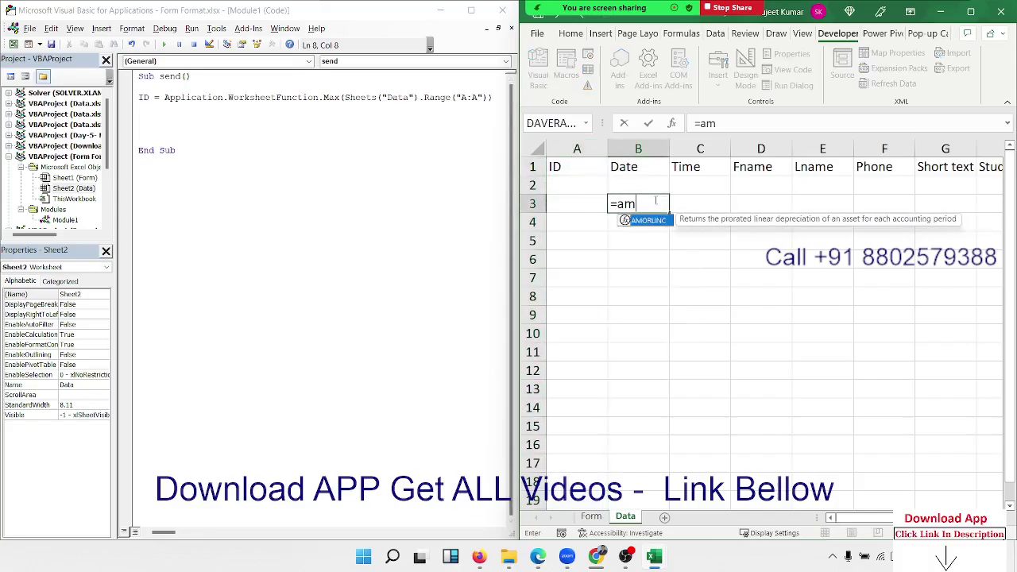
key("BackSpace")
key("BackSpace")
type("m")
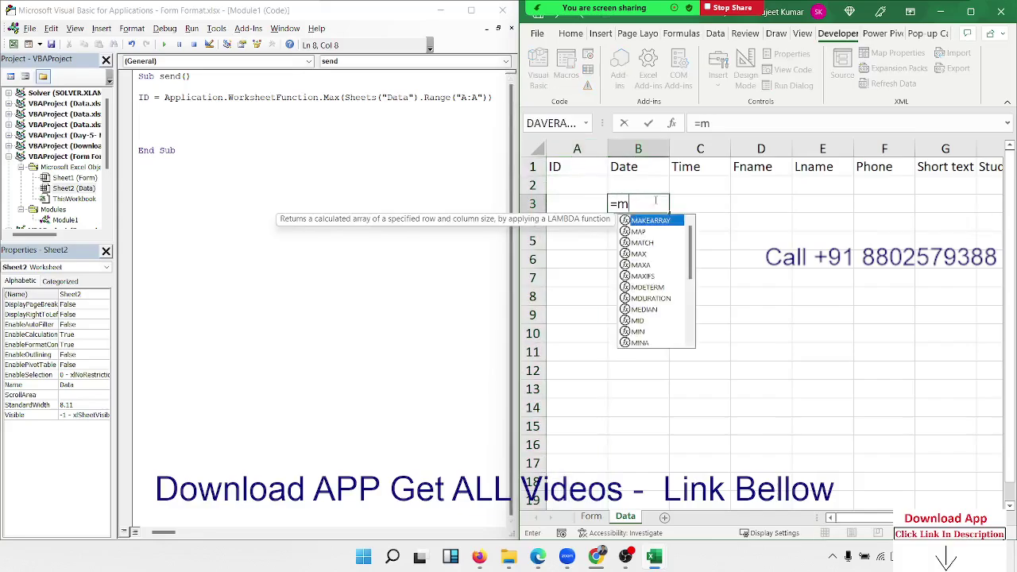
type("ax")
key("Tab")
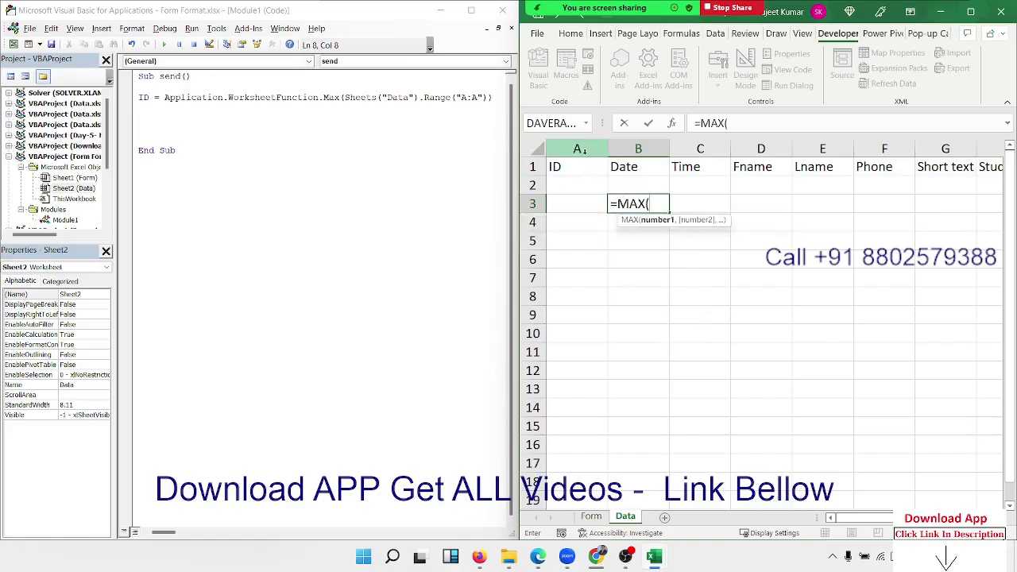
left_click(579, 150)
key("Return")
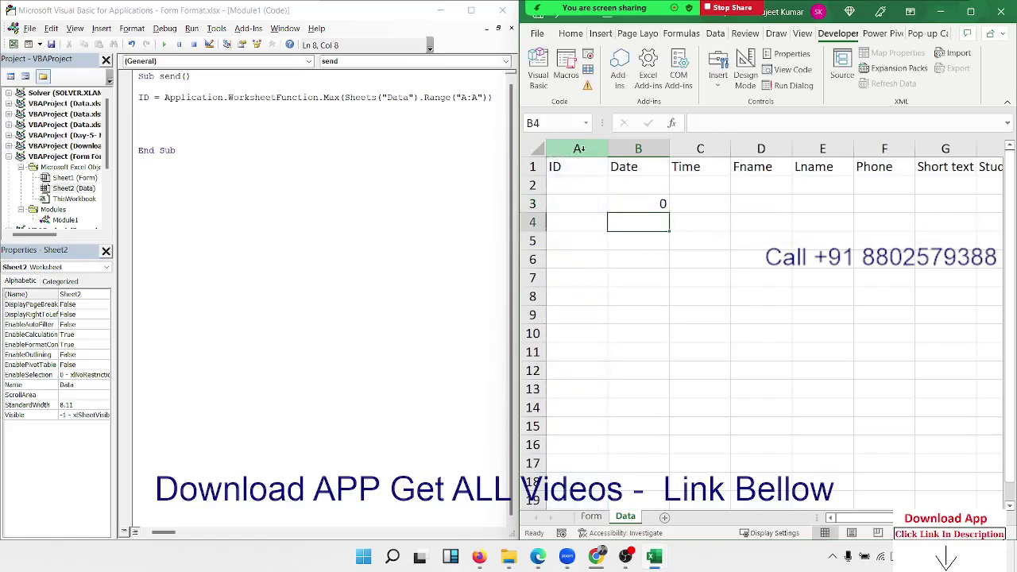
key("Up")
key("Delete")
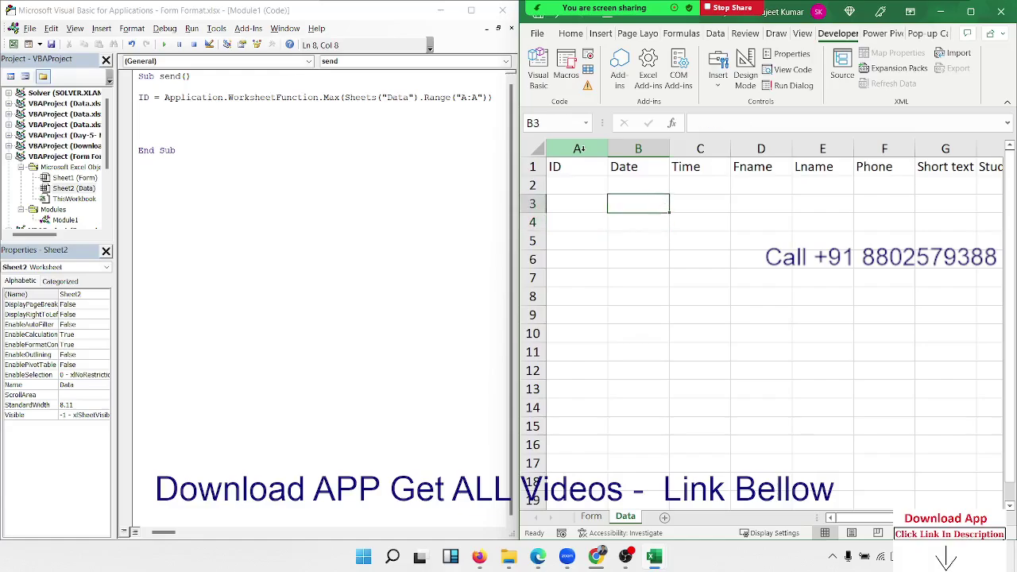
double_click(331, 97)
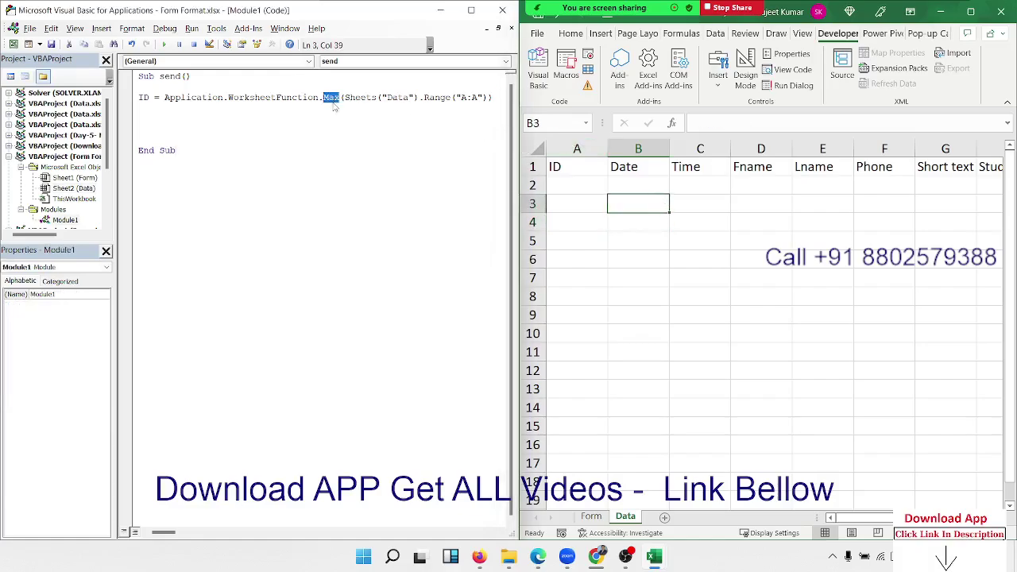
left_click_drag(166, 98, 312, 98)
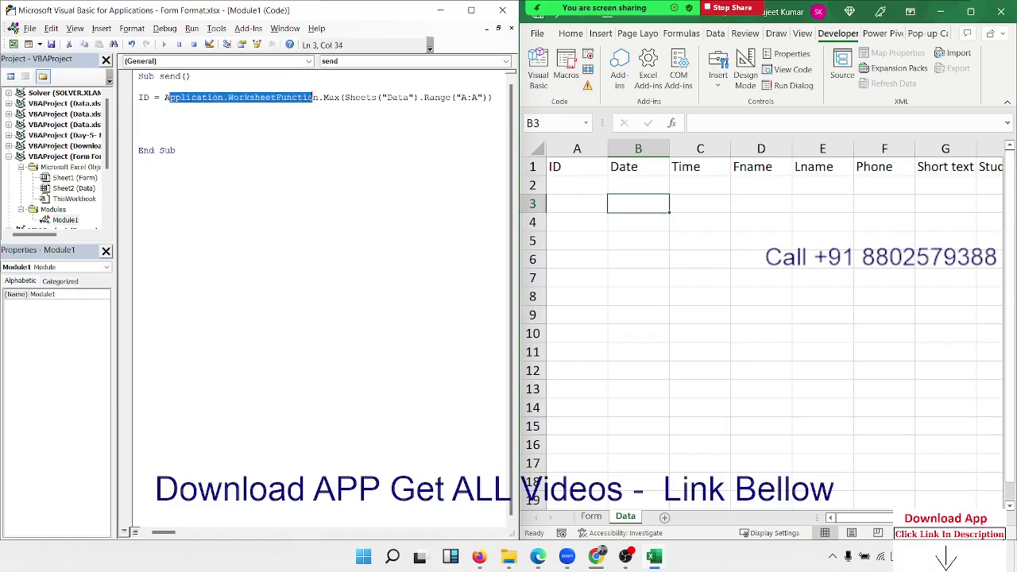
left_click(230, 108)
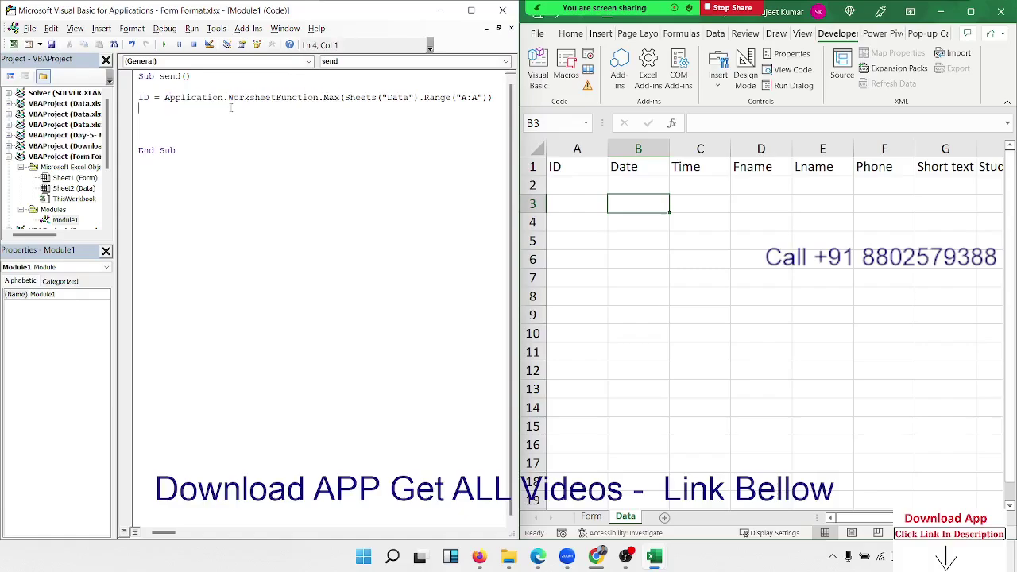
type("le")
type("n")
type("(")
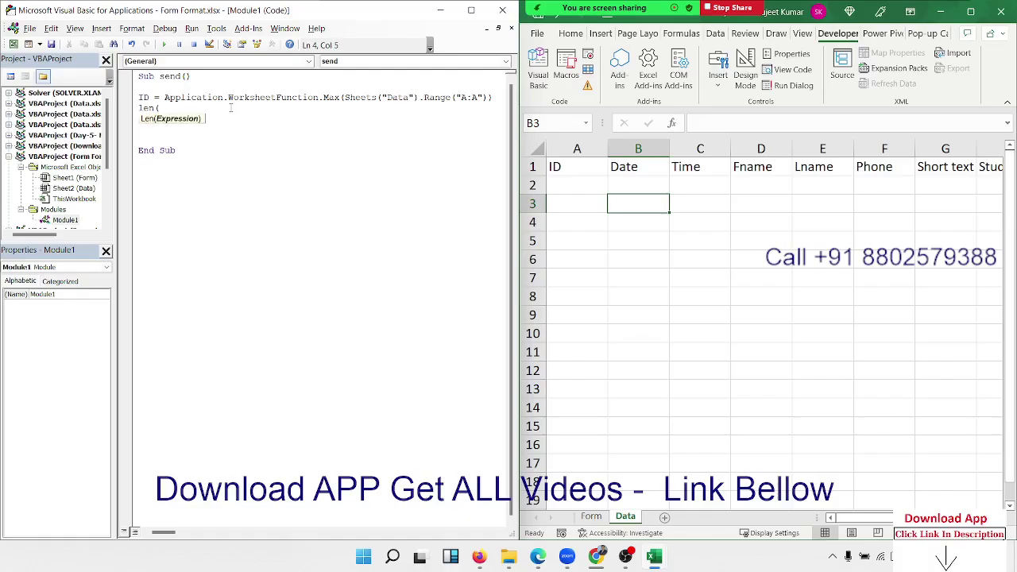
key("BackSpace")
key("BackSpace")
key("BackSpace")
key("BackSpace")
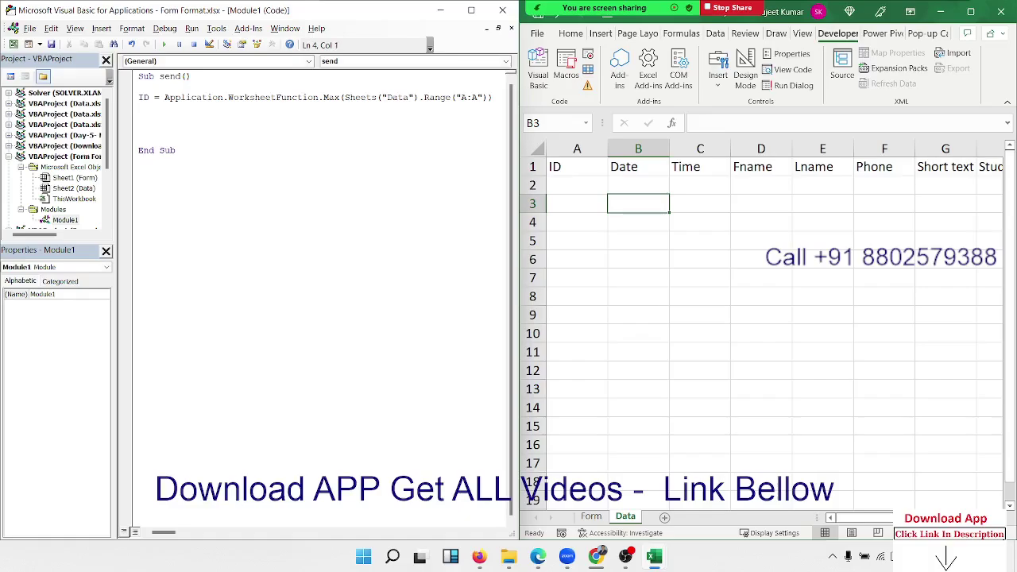
type("max(")
key("BackSpace")
key("BackSpace")
key("BackSpace")
key("BackSpace")
key("Return")
key("Return")
- Begin the new line 5 of the send macro, undoing an accidental overwrite of the A:A reference
left_click(139, 118)
type("id")
key("BackSpace")
key("BackSpace")
type("ra")
left_click_drag(387, 97, 469, 97)
double_click(464, 97)
left_click_drag(478, 97, 460, 96)
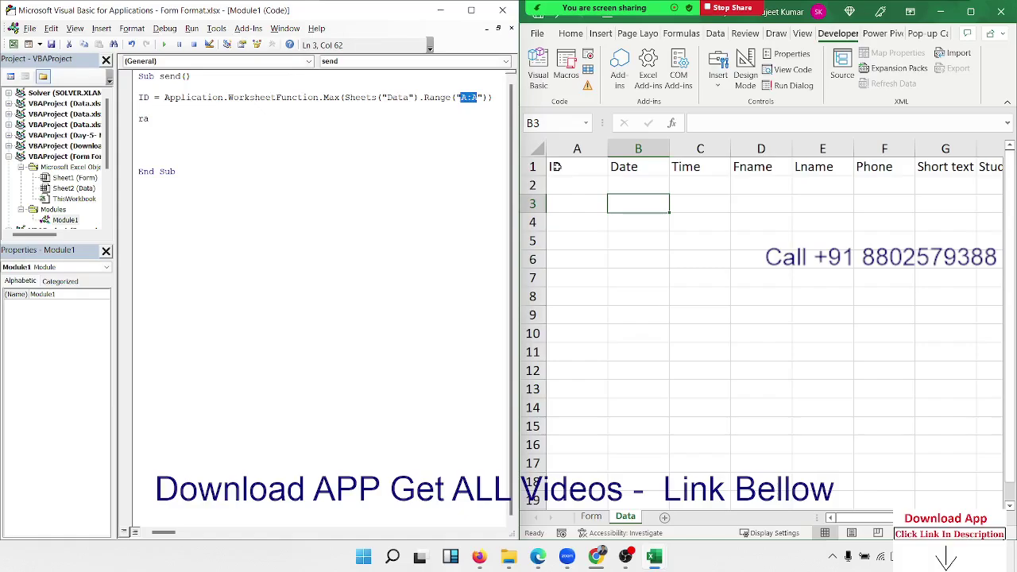
type("=")
key("ctrl+z")
left_click(431, 136)
left_click_drag(370, 97, 466, 97)
left_click(159, 121)
- Complete line 5 as Range("A65000").End(xlUp).Offset(1, 0).Value = ID + 1 using IntelliSense
type("nge(\"")
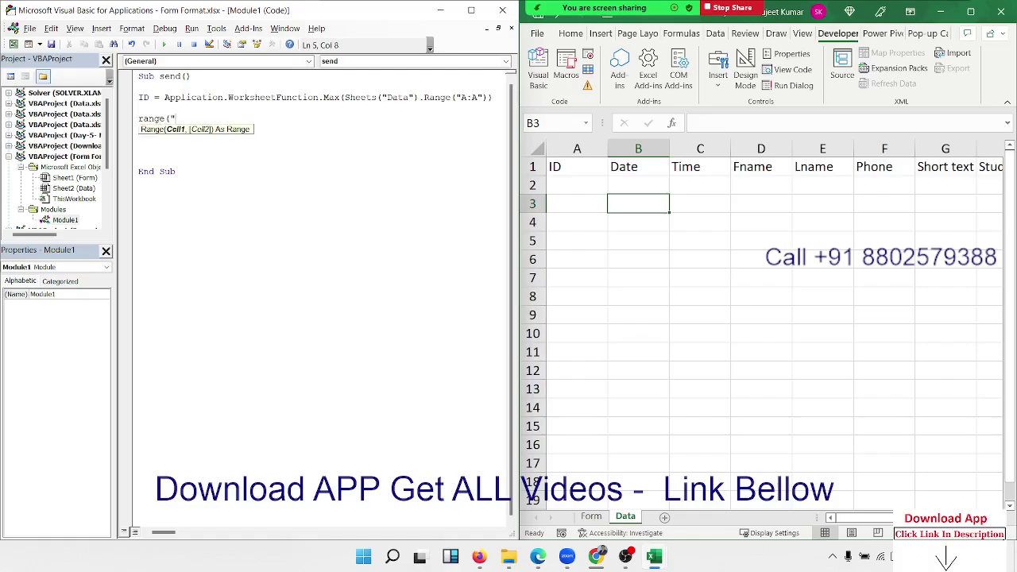
type("A65000")
type("\").en")
key("Tab")
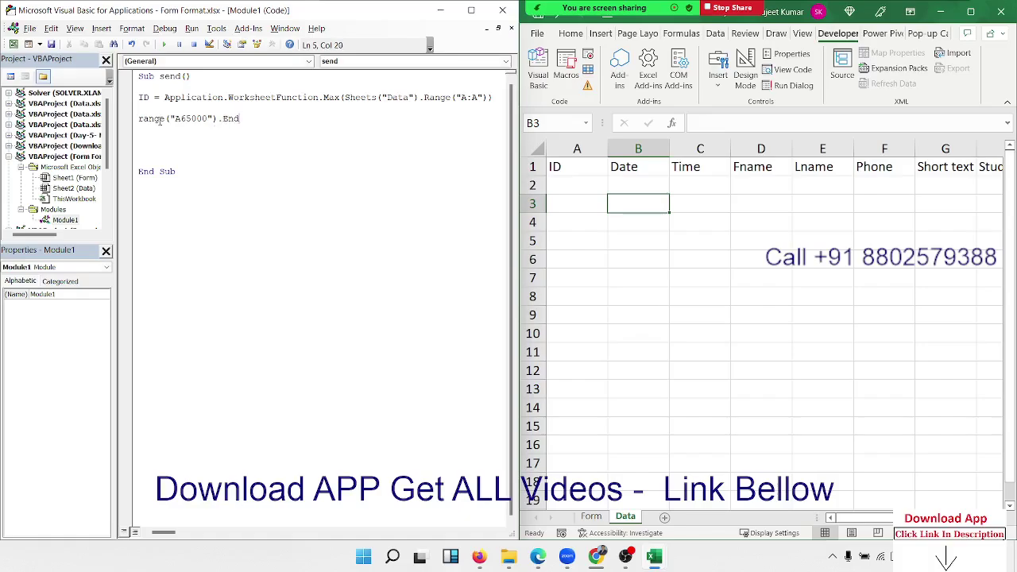
type("(xlu")
key("Tab")
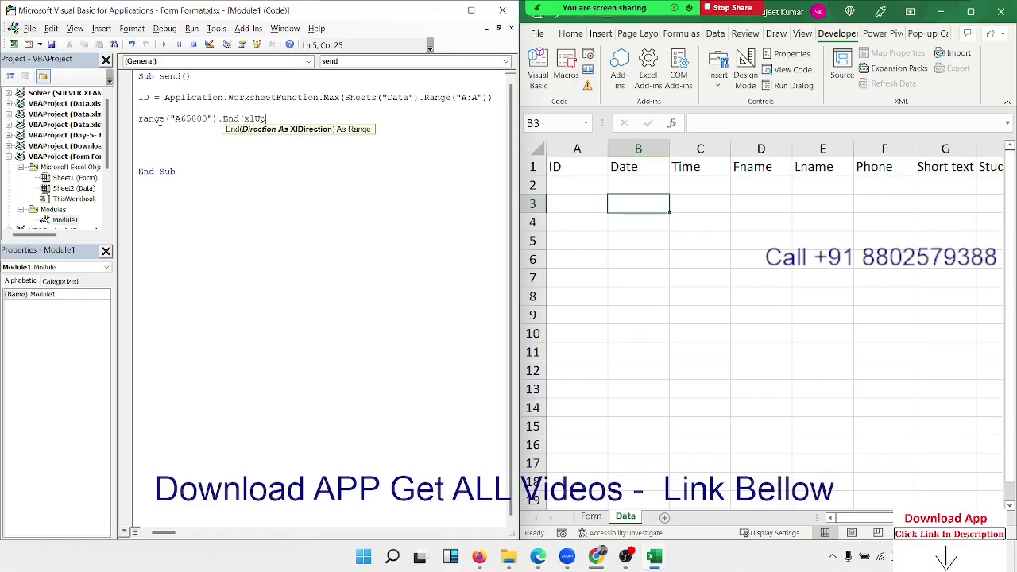
type(")")
type(".of")
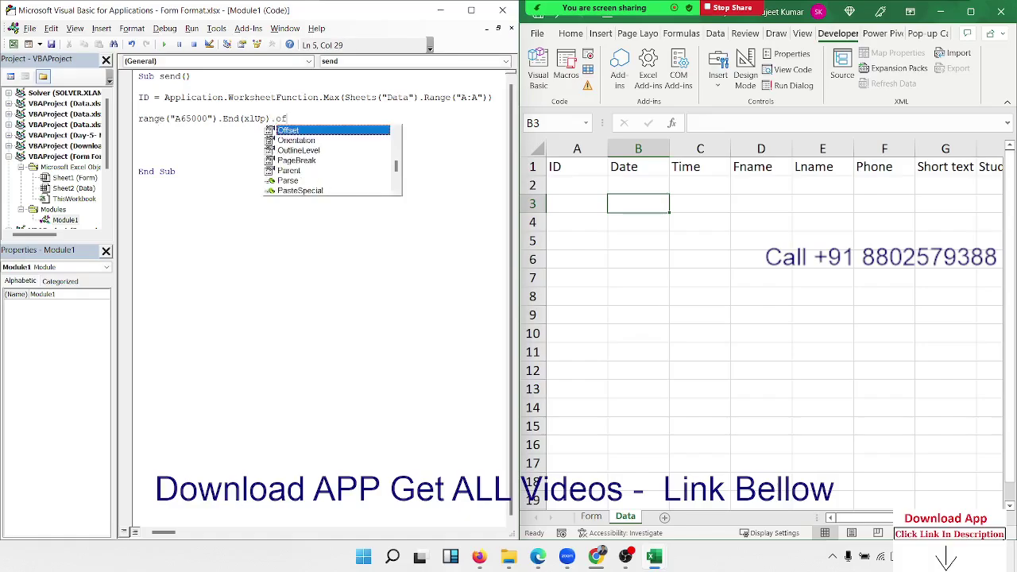
key("Tab")
type("(")
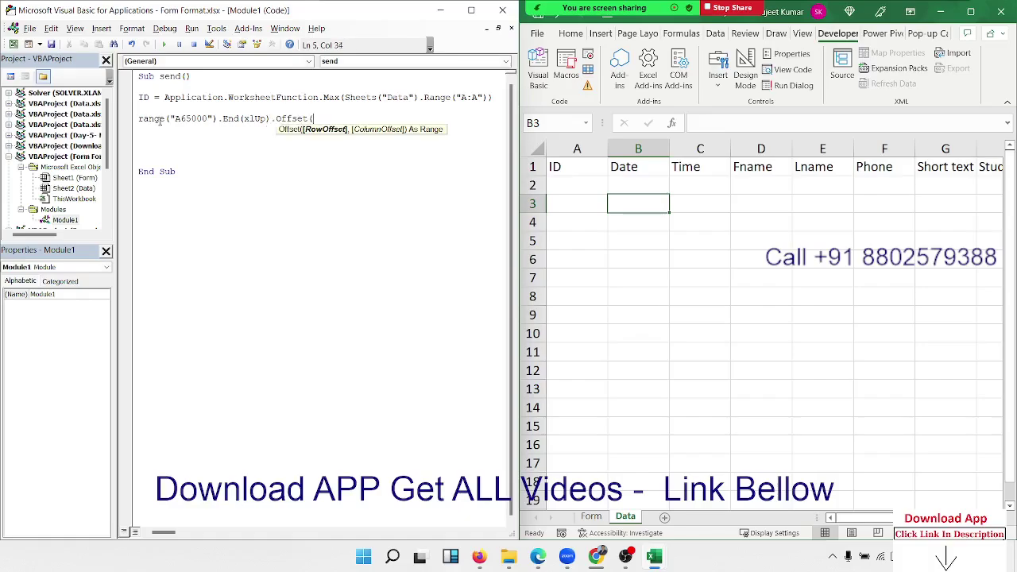
type("1, 0")
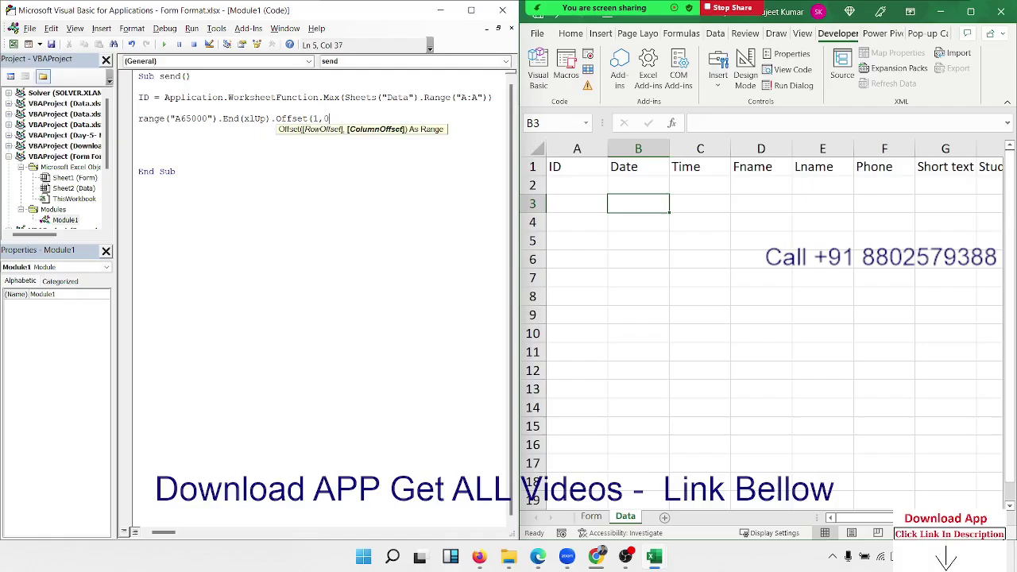
type(").Value ")
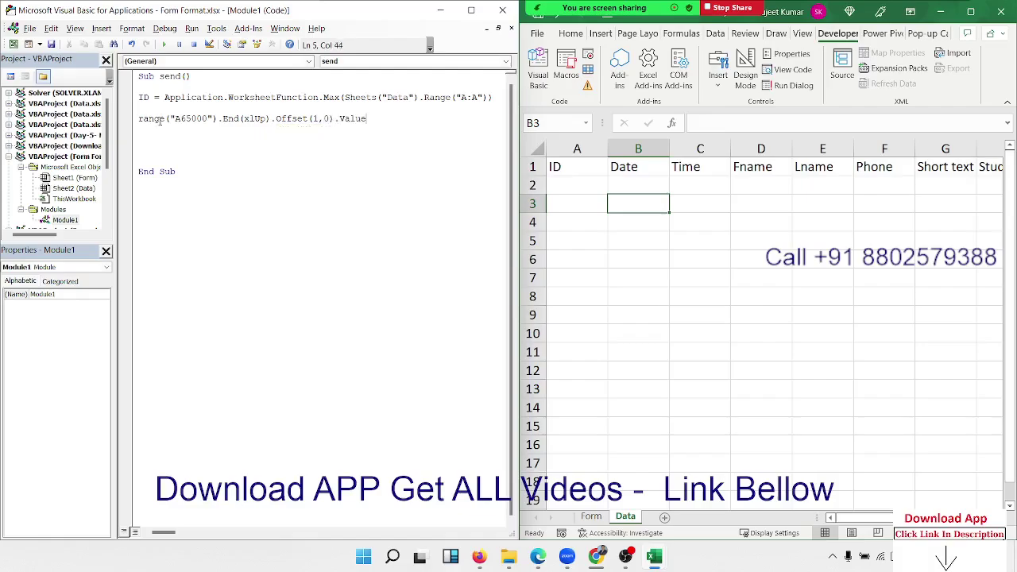
type("= ID ")
type("+ 1")
key("Return")
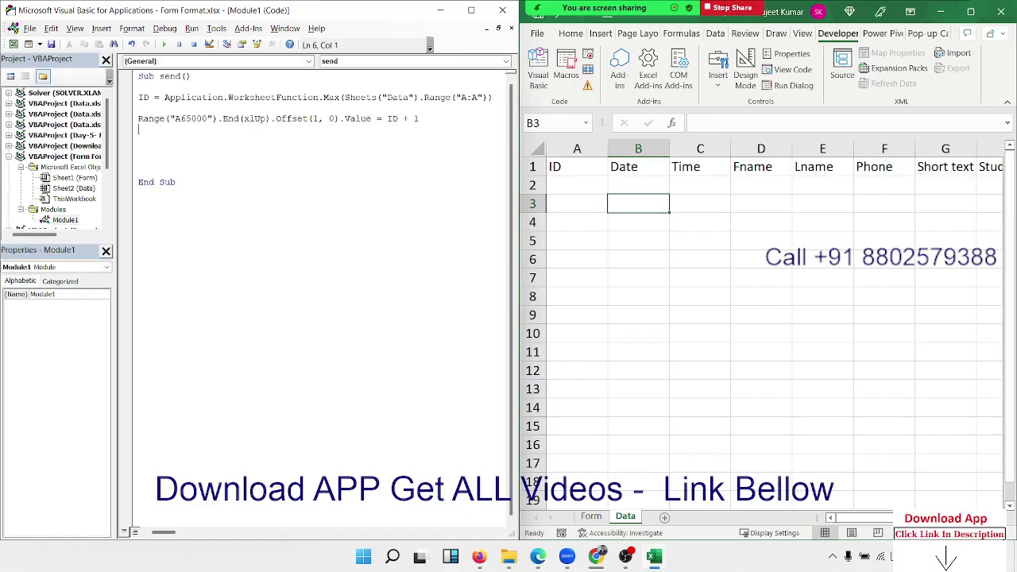
left_click(577, 333)
- Test jumping to cell A65000 via the Name Box, then return to A1
left_click(580, 494)
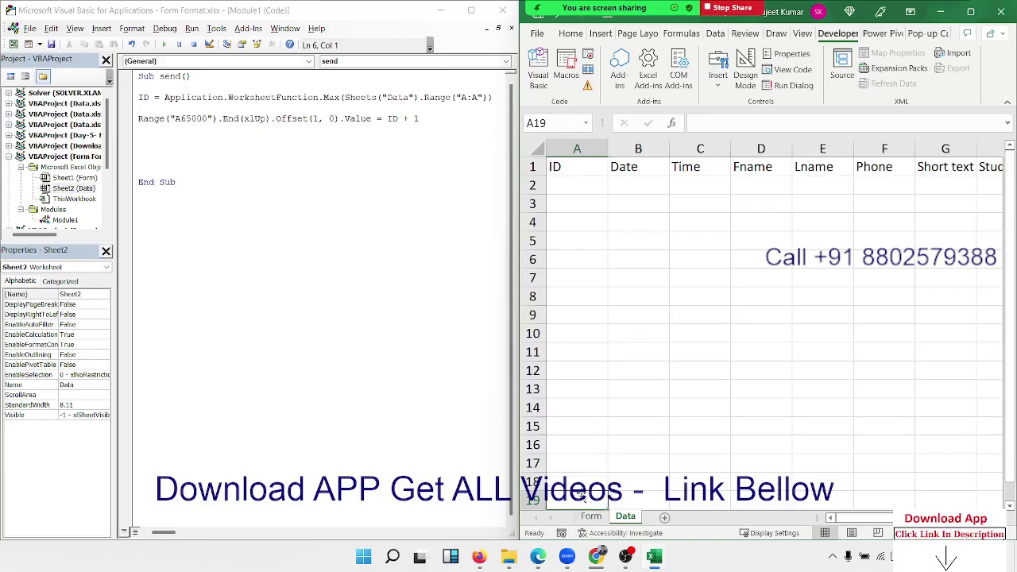
key("ctrl+Up")
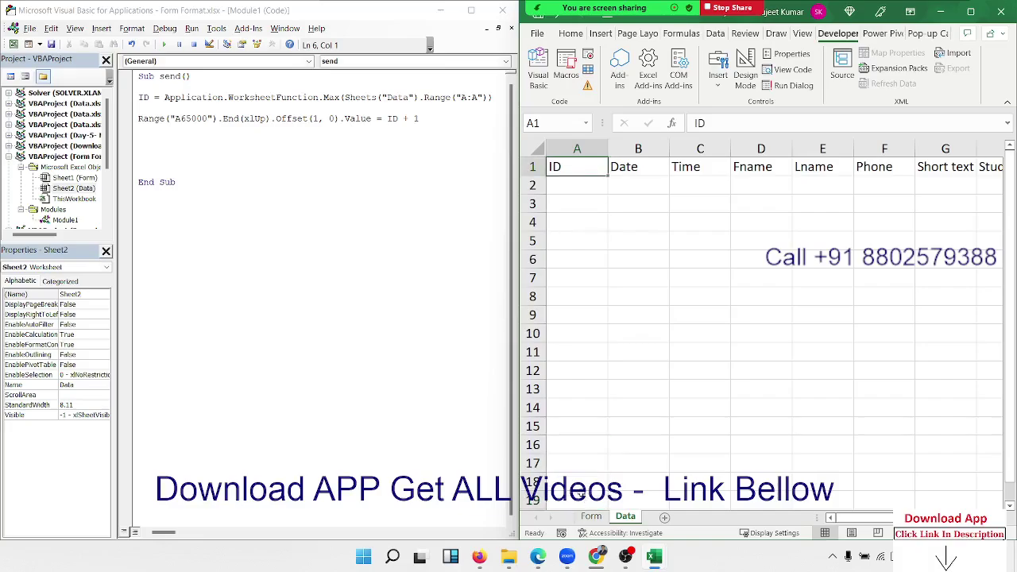
left_click(554, 125)
type("a65000")
key("Return")
key("ctrl+Home")
- Enter 1 as the first ID in cell A2 under the ID header
key("Down")
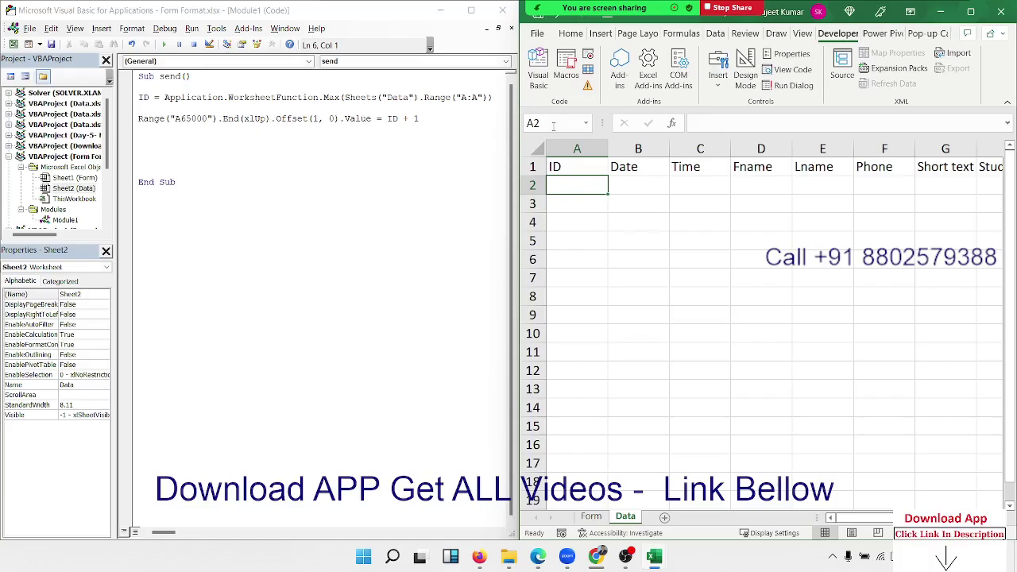
type("1")
key("Return")
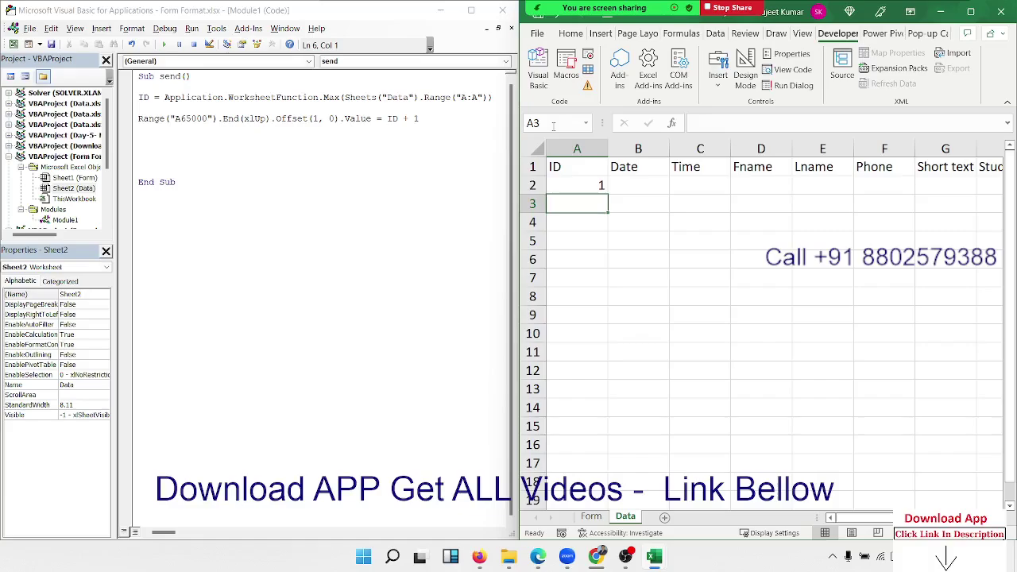
key("Up")
key("Up")
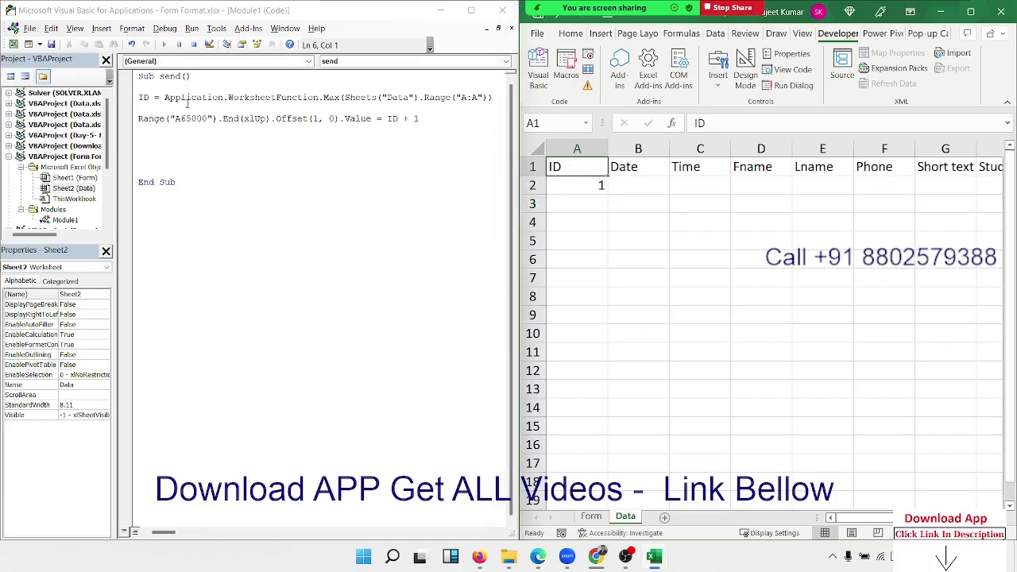
left_click(138, 119)
- Duplicate the ID-writing line onto line 6 and change its offset to (0, 1)
key("shift+Down")
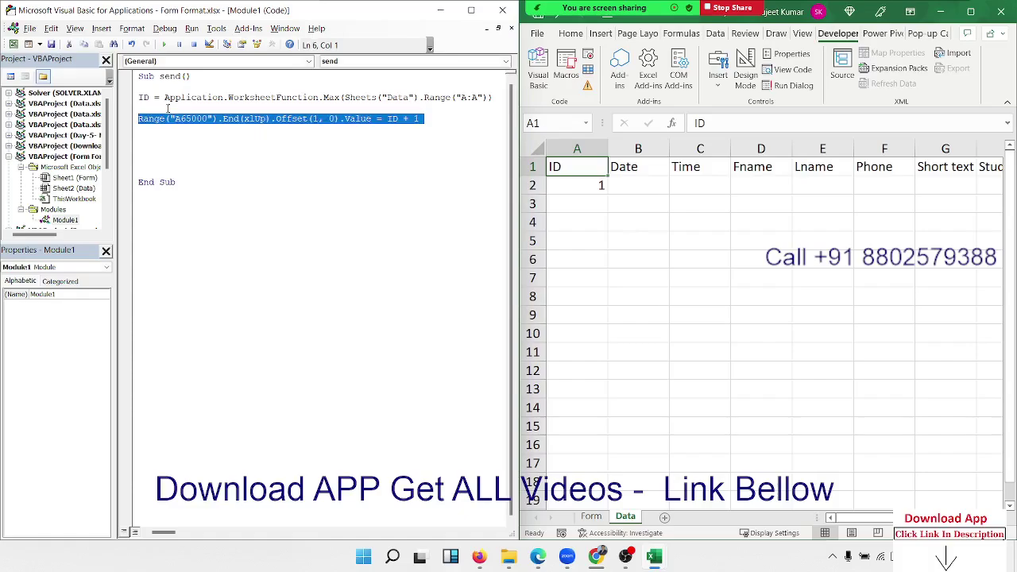
key("ctrl+c")
key("Down")
key("ctrl+v")
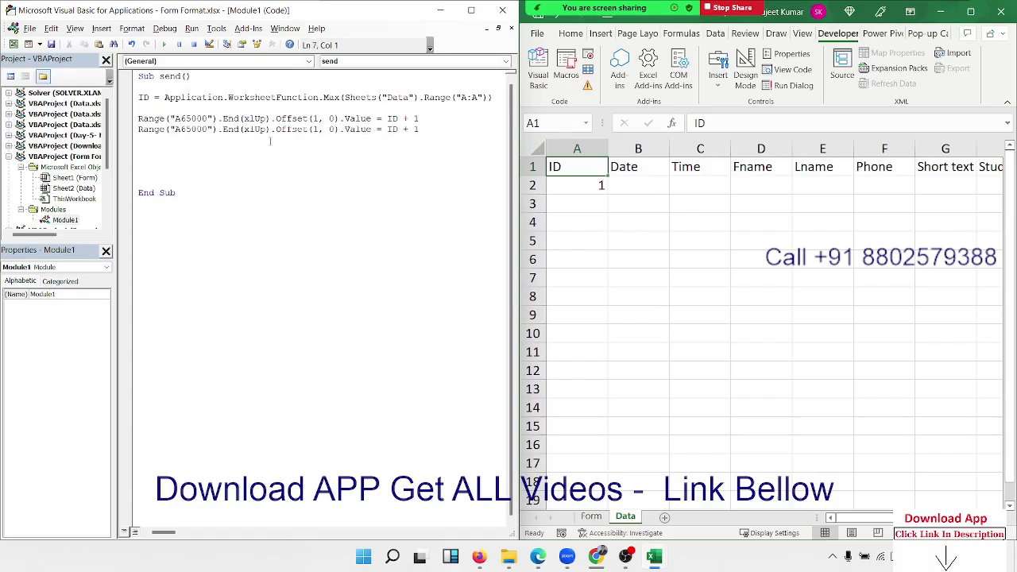
double_click(313, 129)
type("0")
key("Right")
key("Right")
key("Delete")
type("1")
left_click(343, 142)
- Check on the sheet that A65000 plus Ctrl+Up reaches the last ID, beside the Date cell
left_click(546, 123)
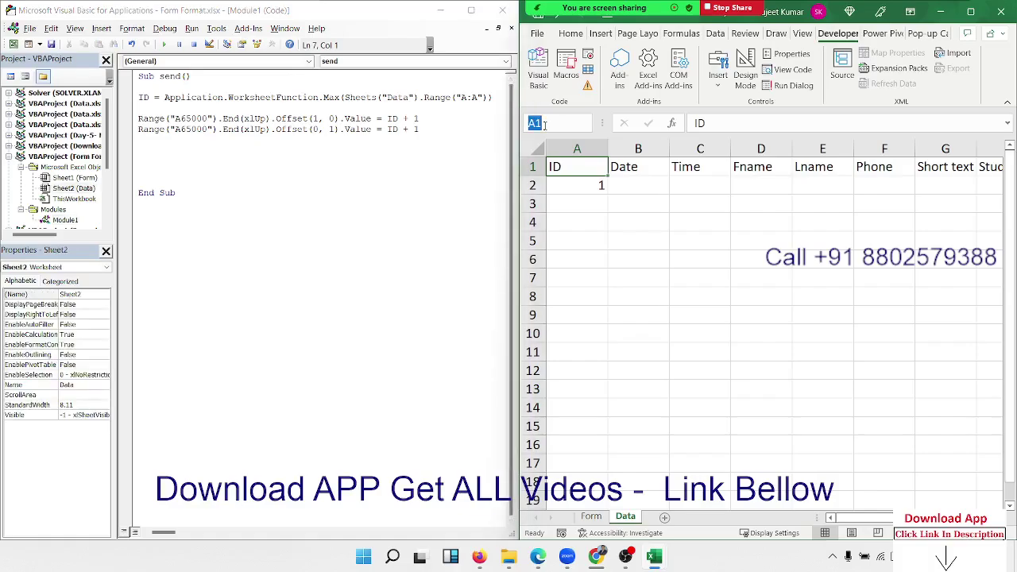
type("a65000")
key("Return")
key("ctrl+Up")
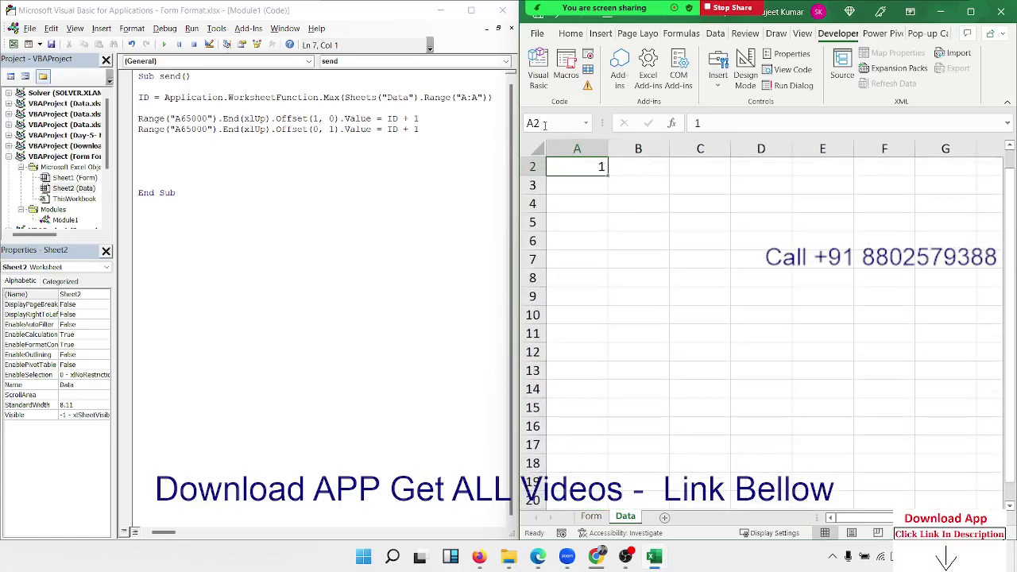
scroll(590, 205, "up", 1)
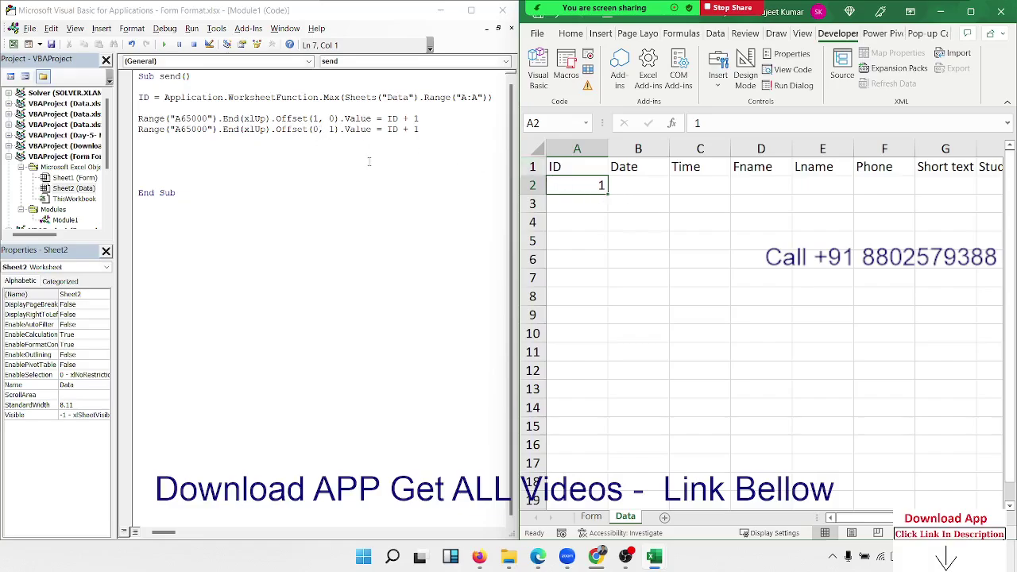
key("Down")
key("Up")
key("Right")
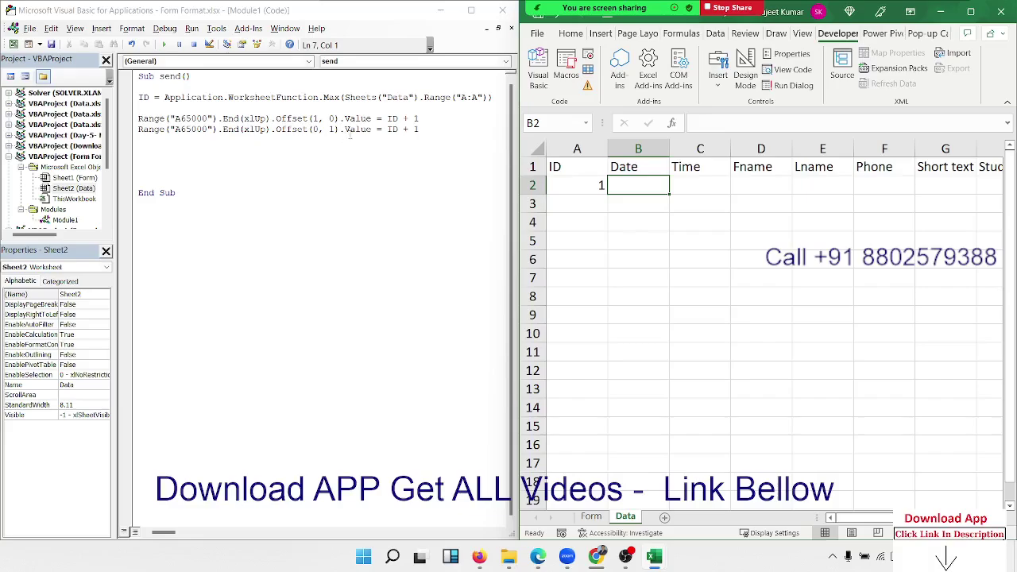
- Make line 6 write Date and prefix both write lines with Sheets("Data")
left_click_drag(387, 128, 420, 129)
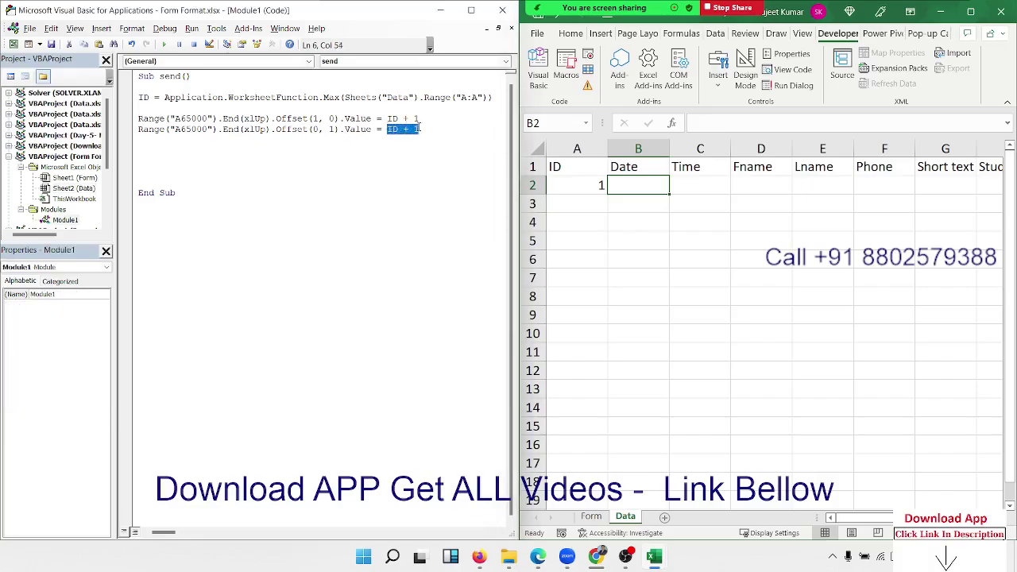
type("date")
left_click(139, 129)
left_click(138, 119)
type("sheets")
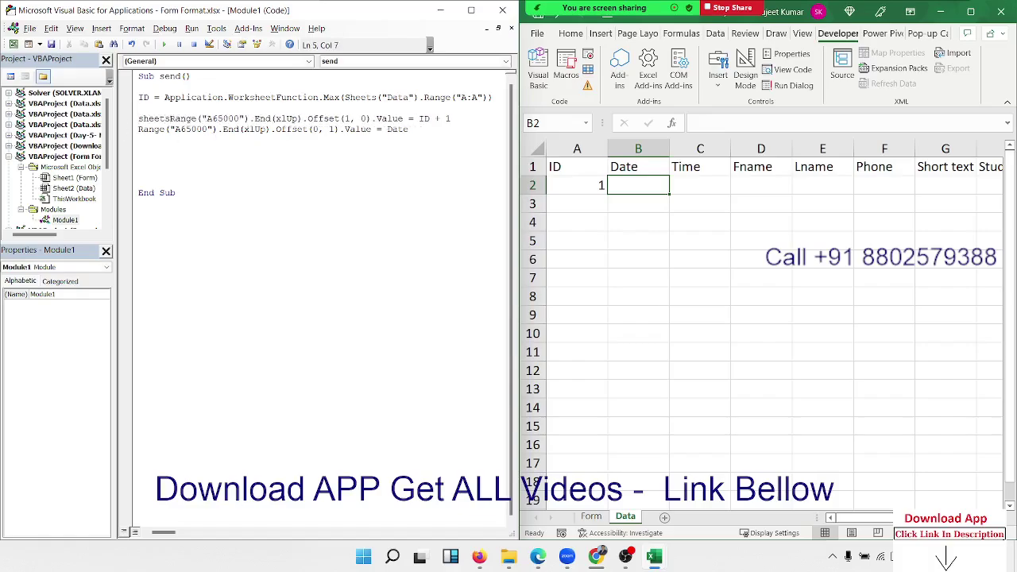
type("(\"")
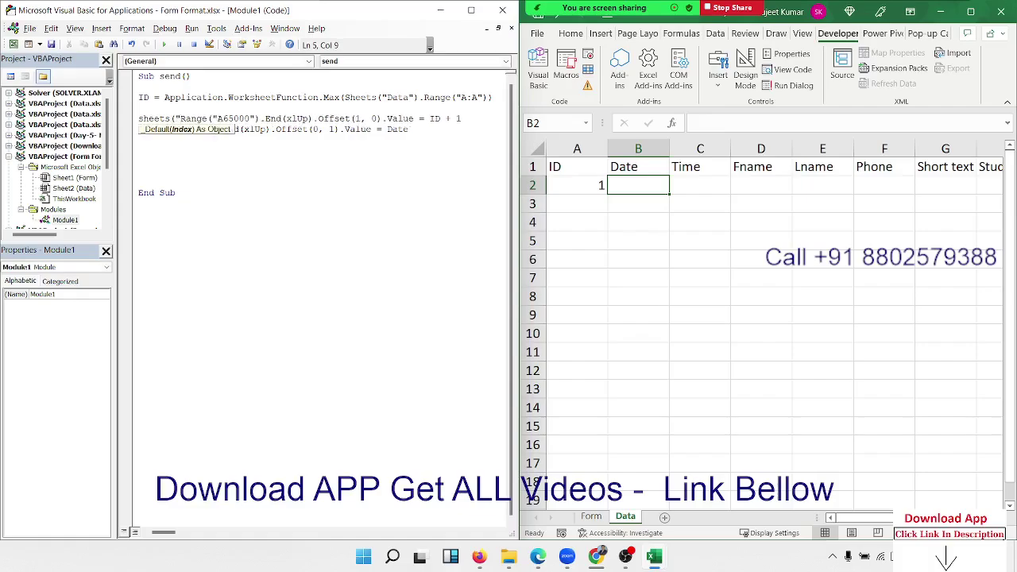
type("Data\"")
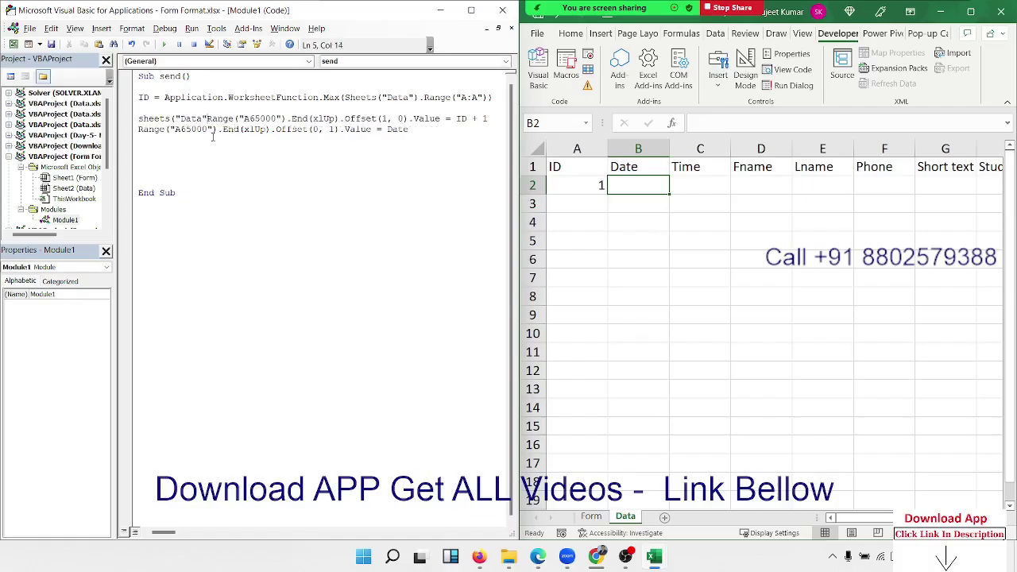
type(").")
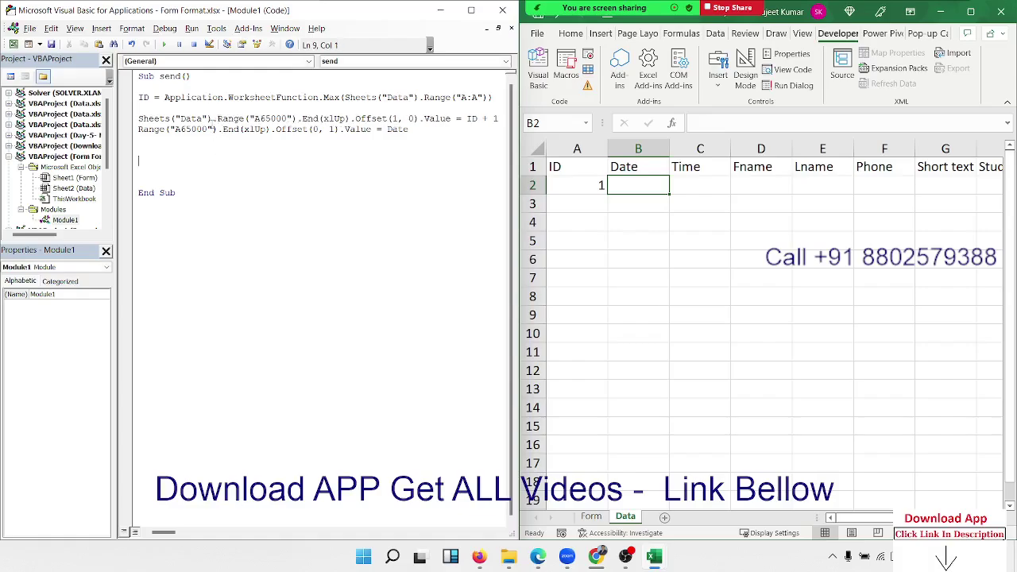
left_click_drag(217, 118, 138, 118)
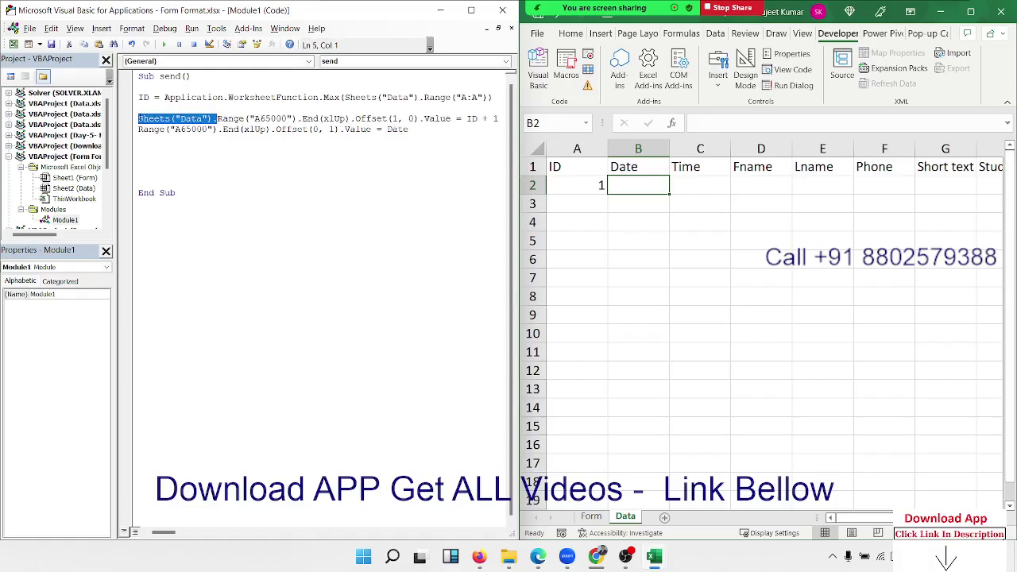
key("ctrl+c")
left_click(138, 129)
key("ctrl+v")
- Copy the Date-writing line and paste a duplicate below it
left_click(139, 170)
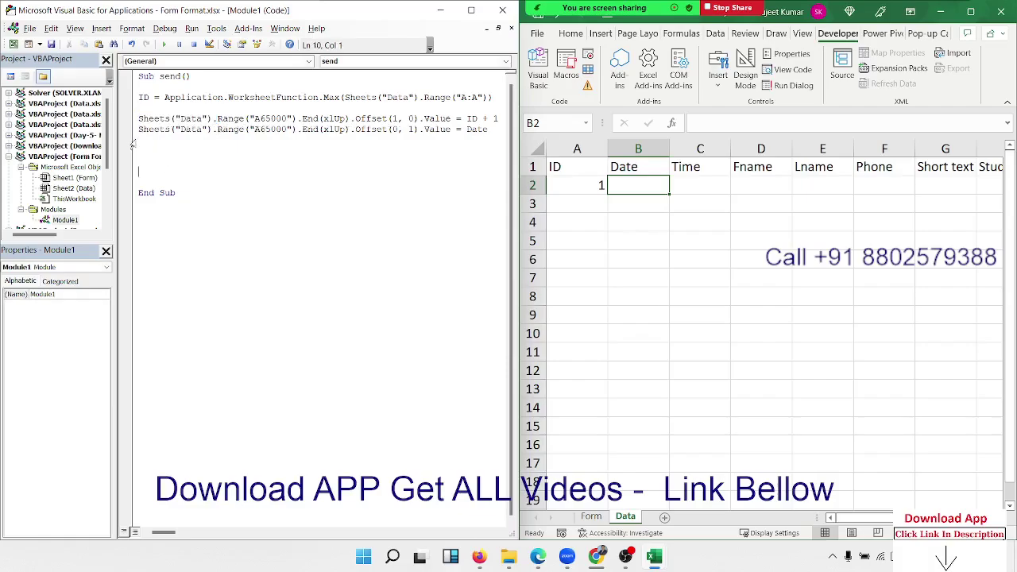
left_click_drag(138, 127, 139, 135)
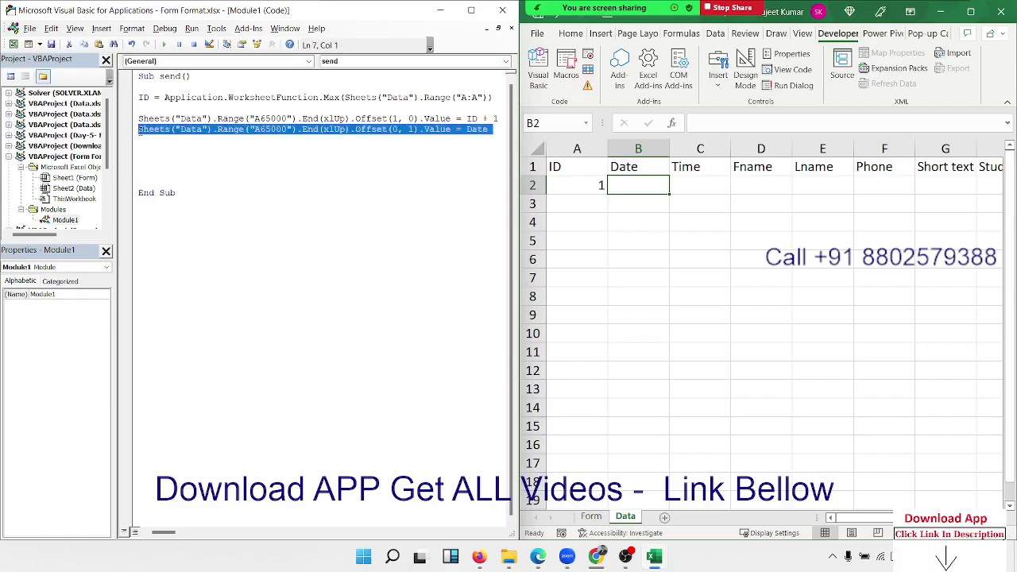
key("ctrl+c")
key("ctrl+v")
key("ctrl+v")
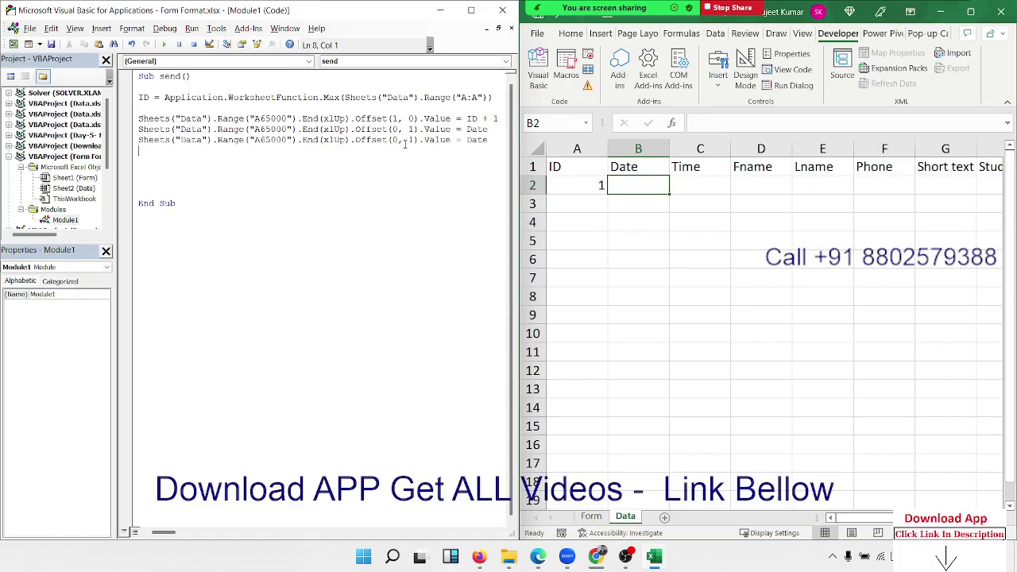
- Change the copied line to Offset(0, 2).Value = Time
double_click(409, 140)
type("2")
key("End")
key("ctrl+shift+Left")
type("timer")
key("BackSpace")
type("e")
key("BackSpace")
left_click(392, 168)
- Fill B2 with today's date (10-11-2022) and C2 with the current time (21:14)
left_click(623, 185)
key("ctrl+semicolon")
key("Tab")
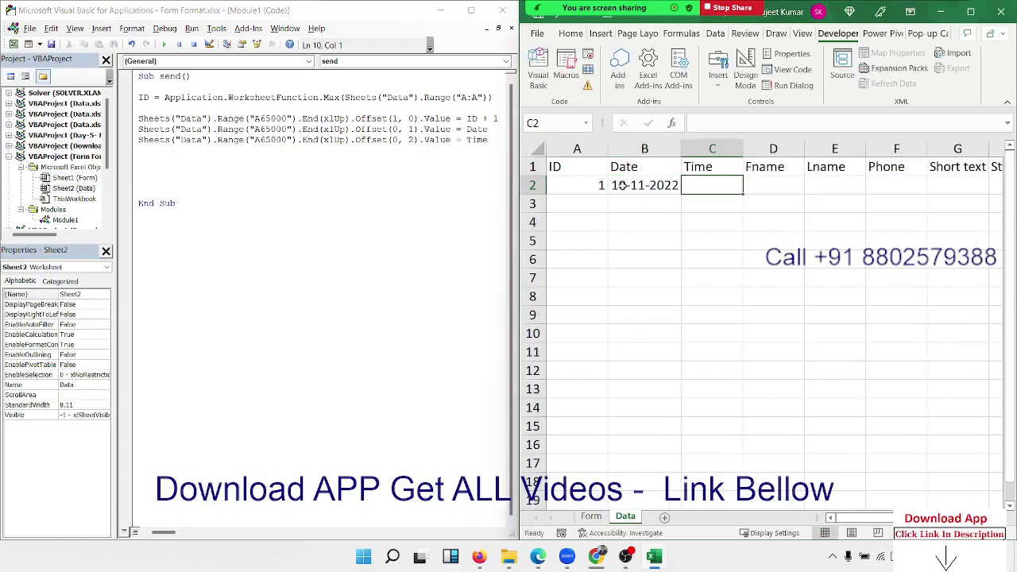
key("ctrl+shift+semicolon")
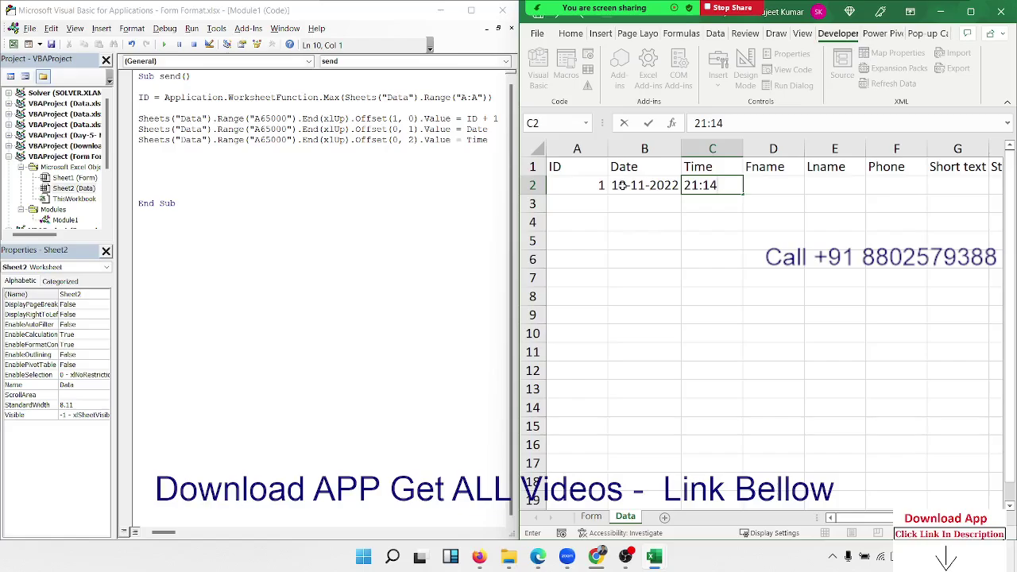
key("Tab")
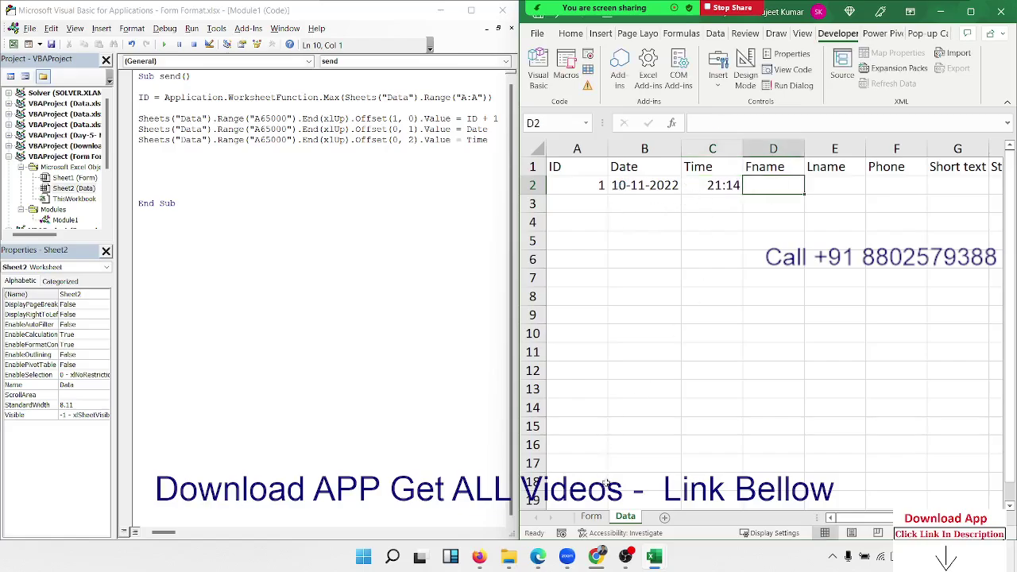
left_click(598, 520)
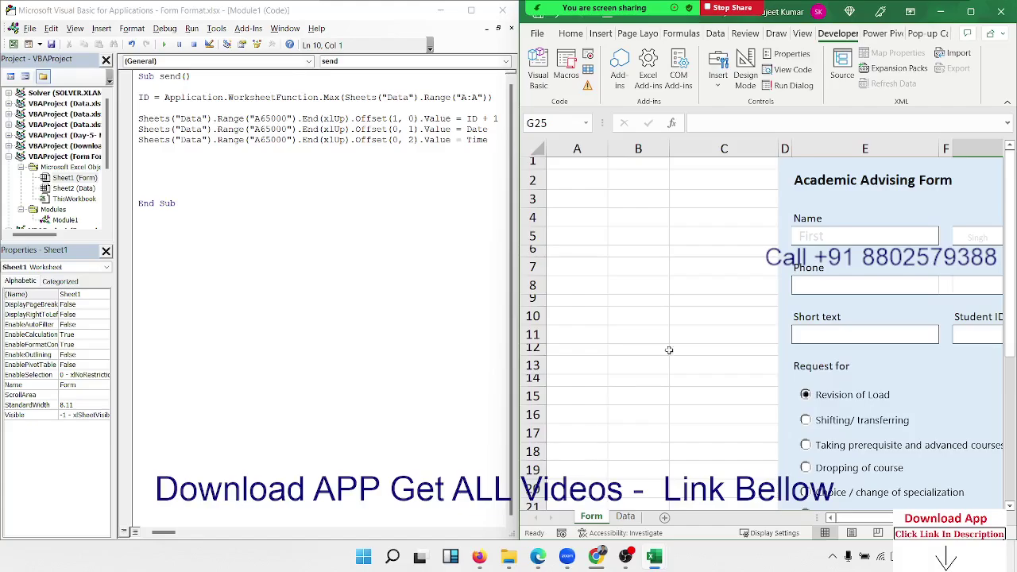
- Paste a copy of the Time-writing line as a new fourth macro line
left_click(827, 243)
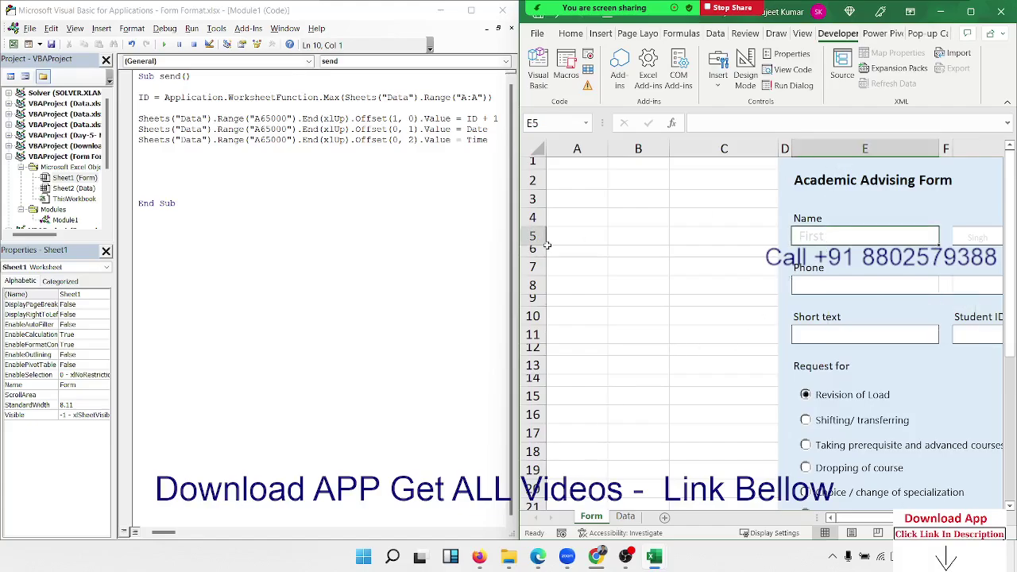
left_click(149, 151)
key("shift+Up")
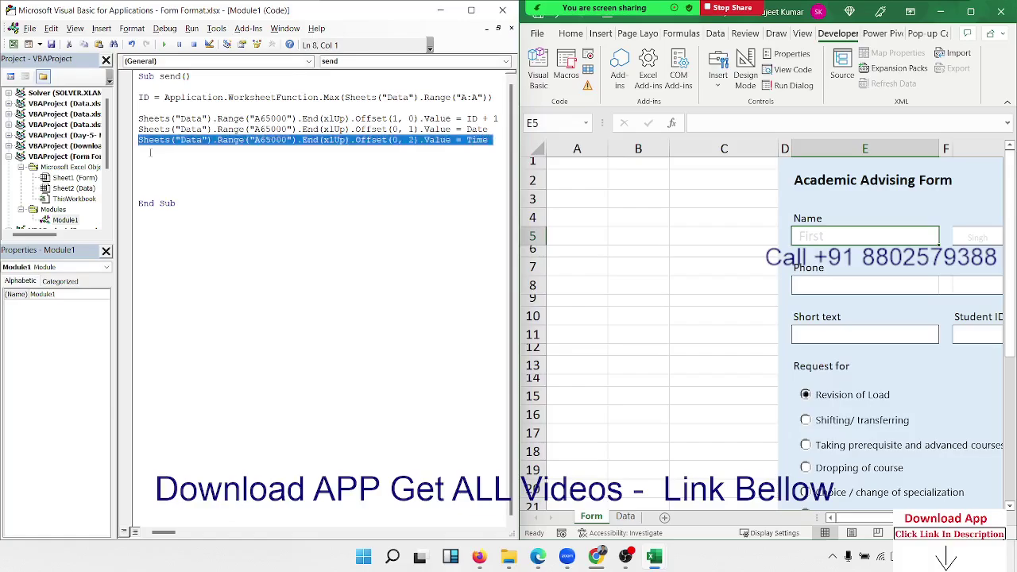
left_click(149, 152)
key("ctrl+v")
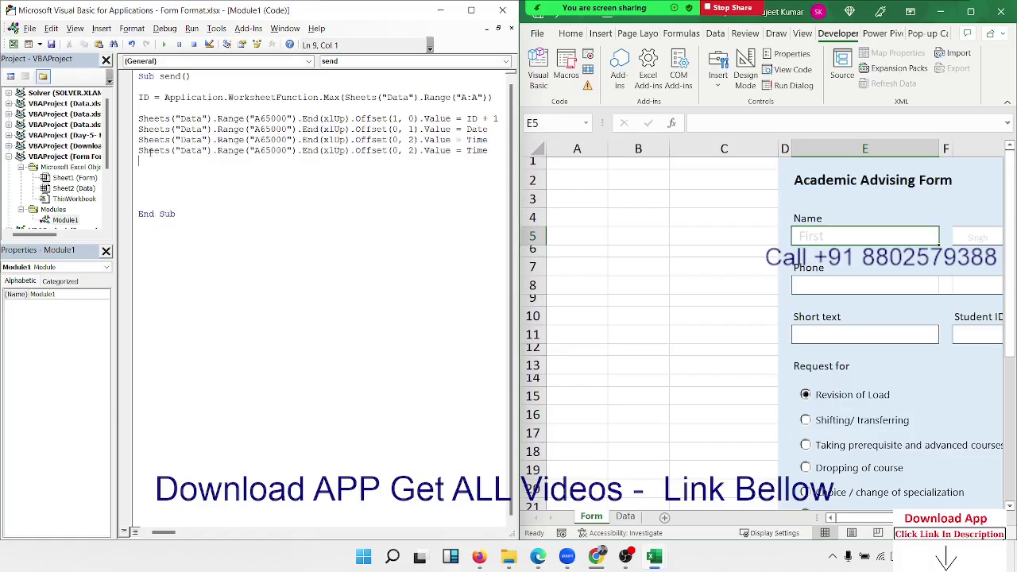
- Change the new line to Offset(0, 3).Value = Range("E5").Value
left_click_drag(518, 267, 587, 267)
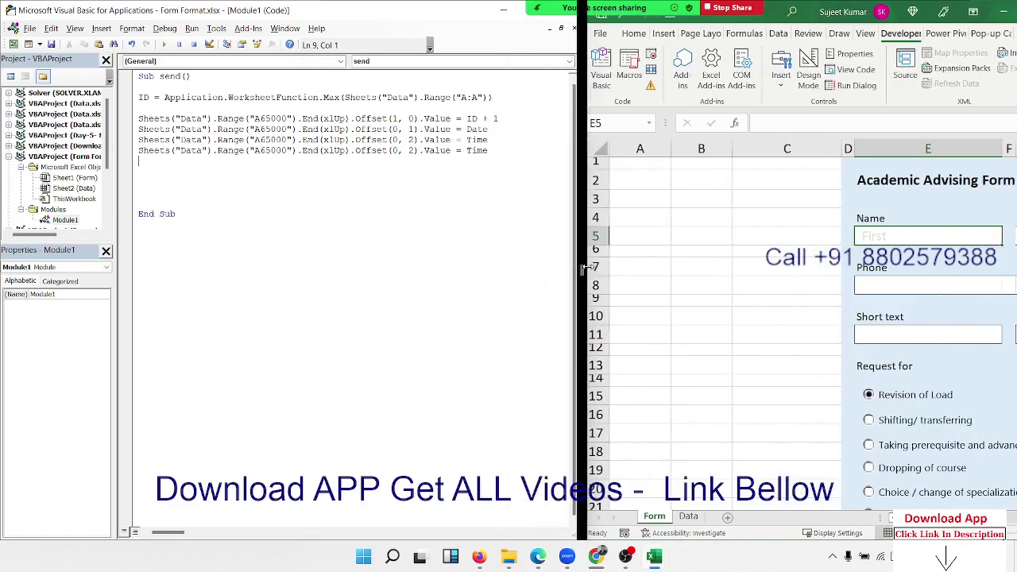
left_click(418, 155)
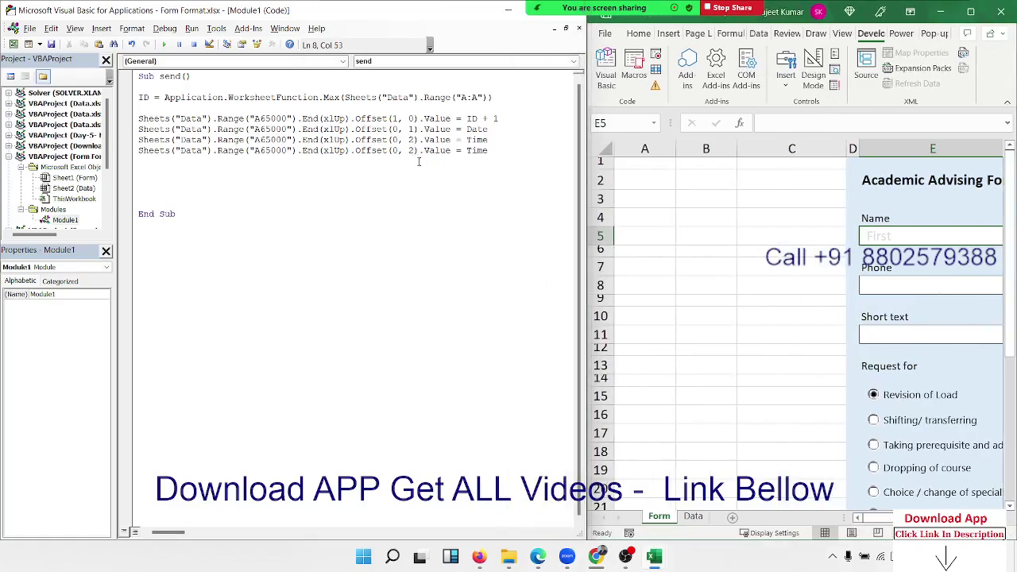
key("BackSpace")
type("3")
double_click(476, 151)
type("range")
type("(")
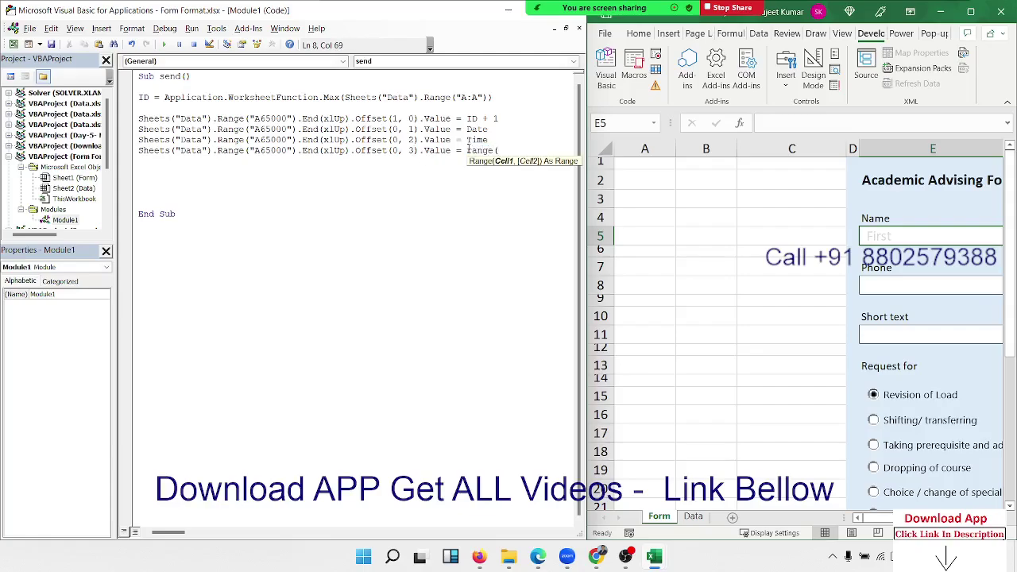
type("\"E5\"")
type(").Value")
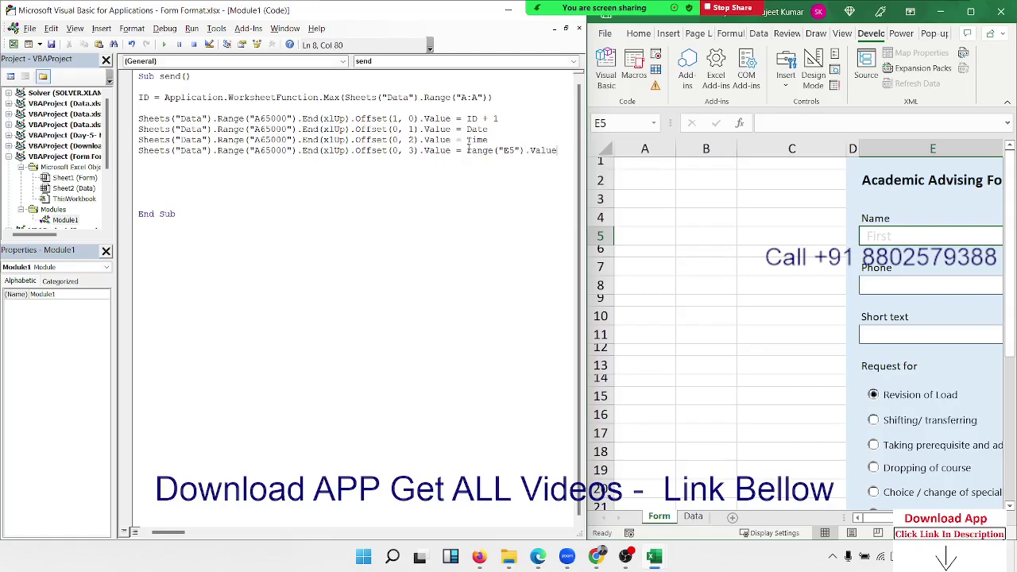
key("Return")
- Review the macro's data-writing lines and scroll the Form sheet down to the SEND button
left_click_drag(246, 216, 149, 76)
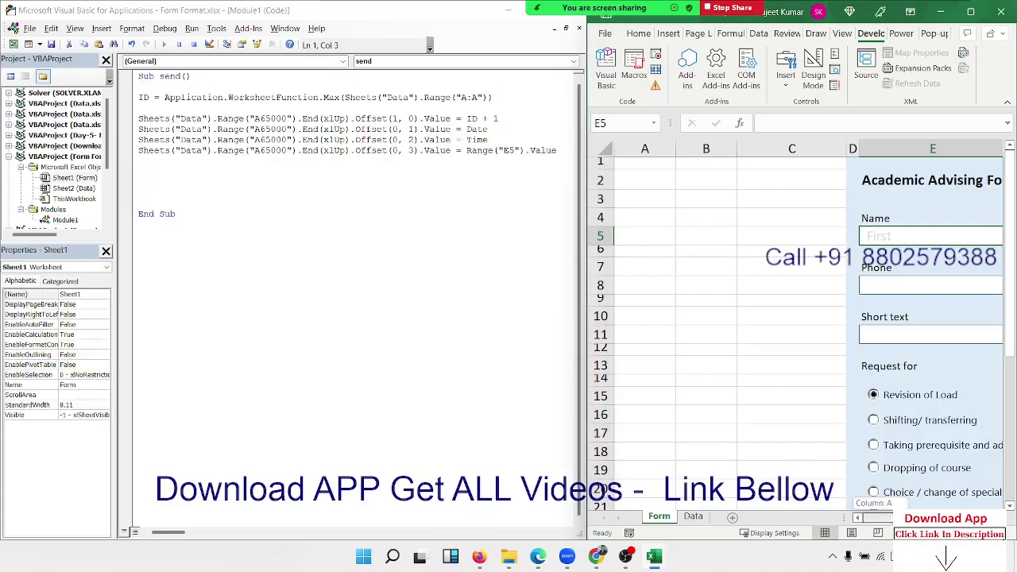
left_click_drag(870, 517, 888, 517)
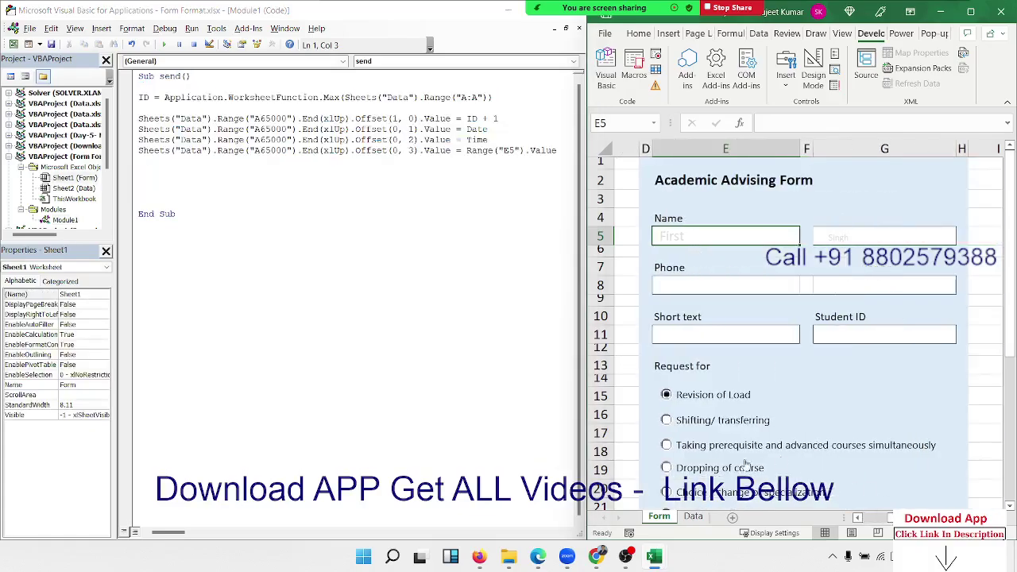
scroll(766, 447, "down", 4)
scroll(766, 448, "down", 3)
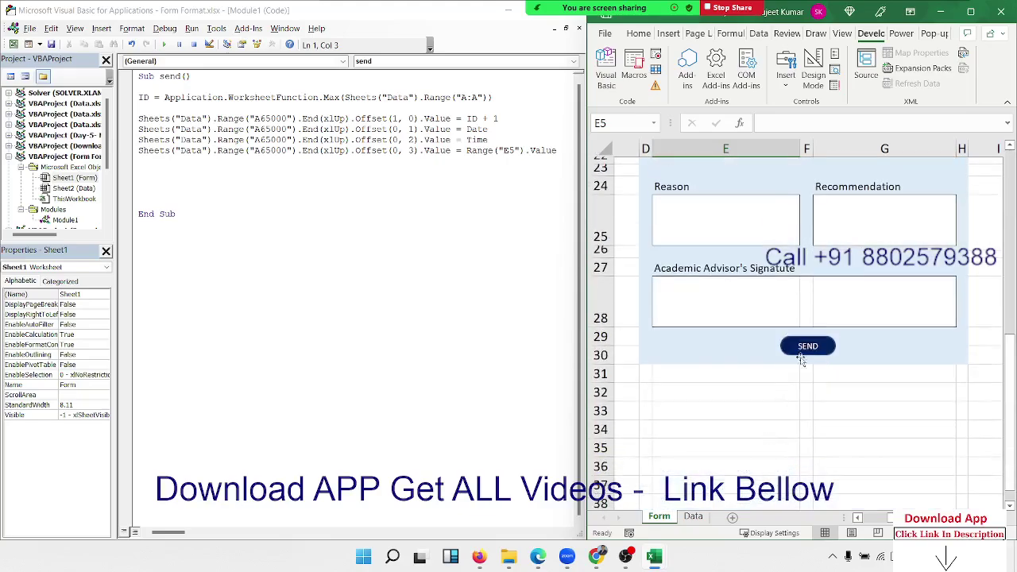
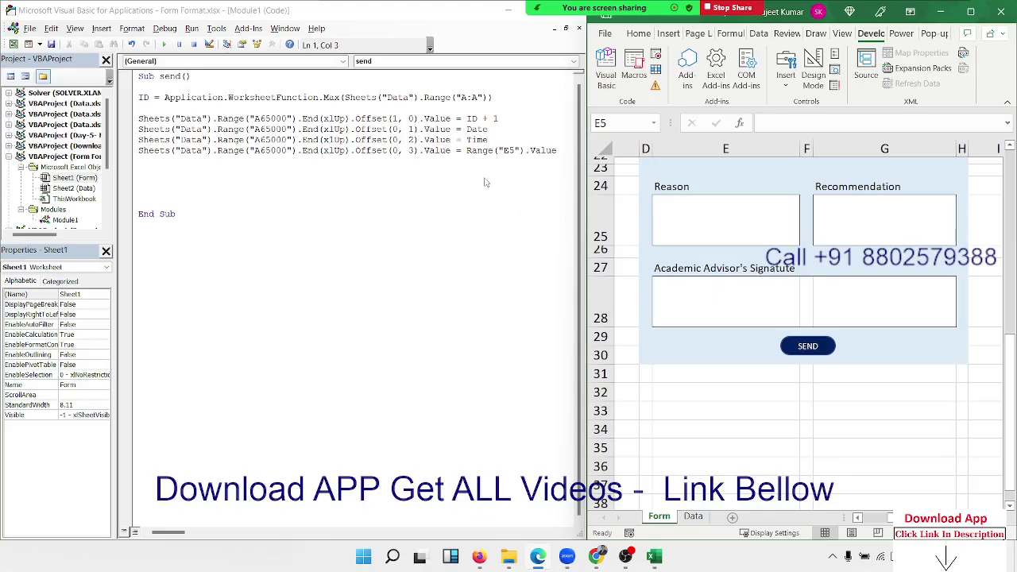
- Duplicate the E5 line in the send macro and edit it to Offset(0, 4) = Range("G5")
key("ctrl+a")
left_click(222, 179)
left_click(151, 160)
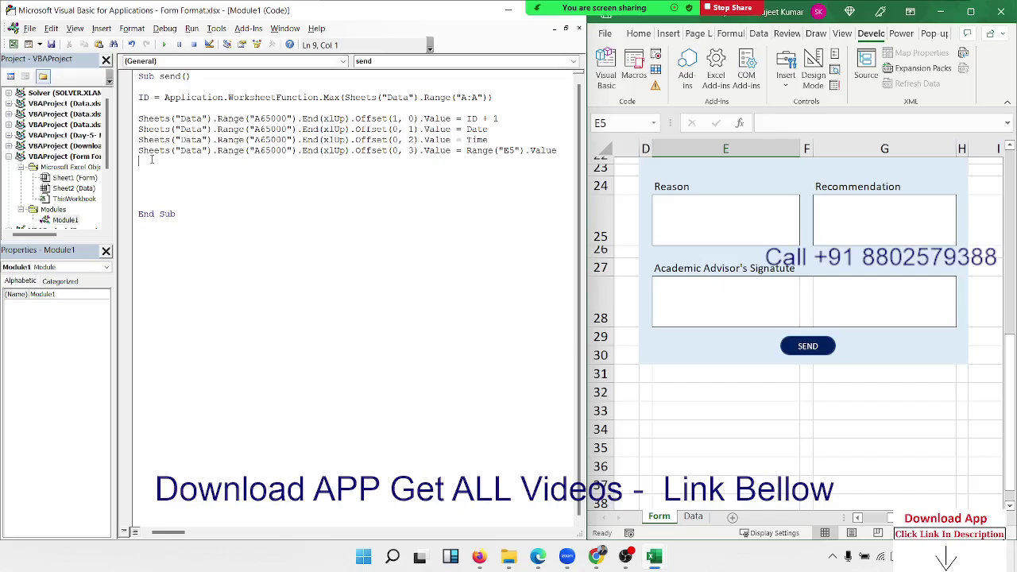
key("shift+Down")
key("ctrl+c")
key("ctrl+v")
double_click(411, 160)
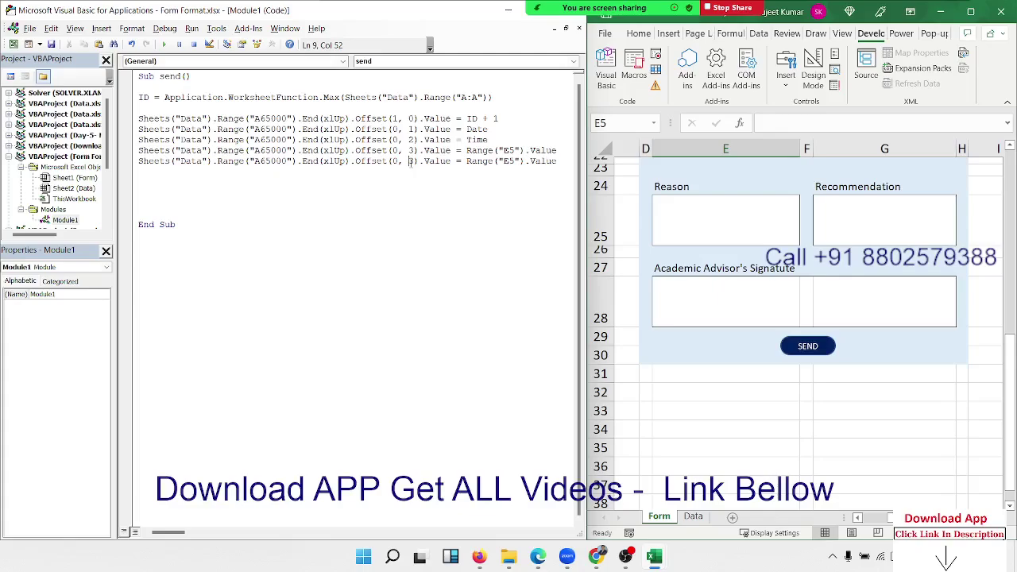
type("4")
left_click(461, 211)
scroll(884, 271, "up", 1)
scroll(883, 272, "up", 6)
left_click(886, 249)
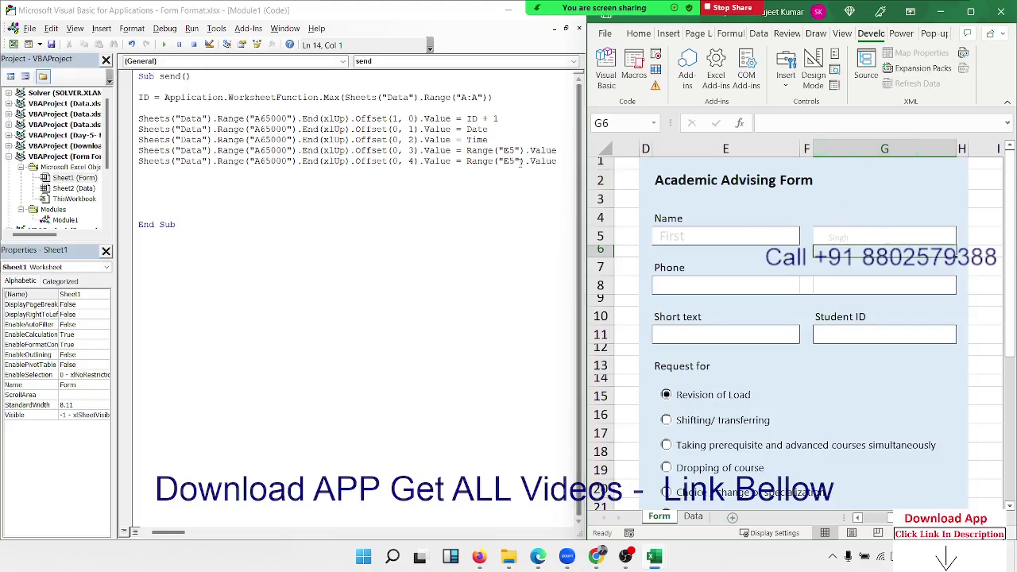
left_click(504, 160)
key("BackSpace")
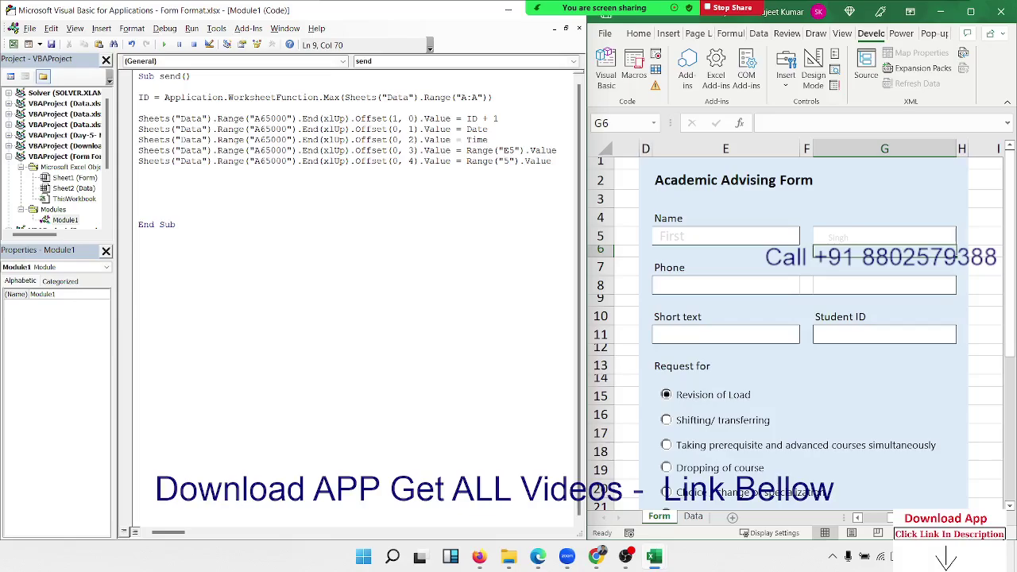
type("G")
left_click(139, 182)
- Duplicate the G5 line and edit the copy to Offset(0, 5) = Range("e8")
left_click(541, 165)
left_click(136, 163)
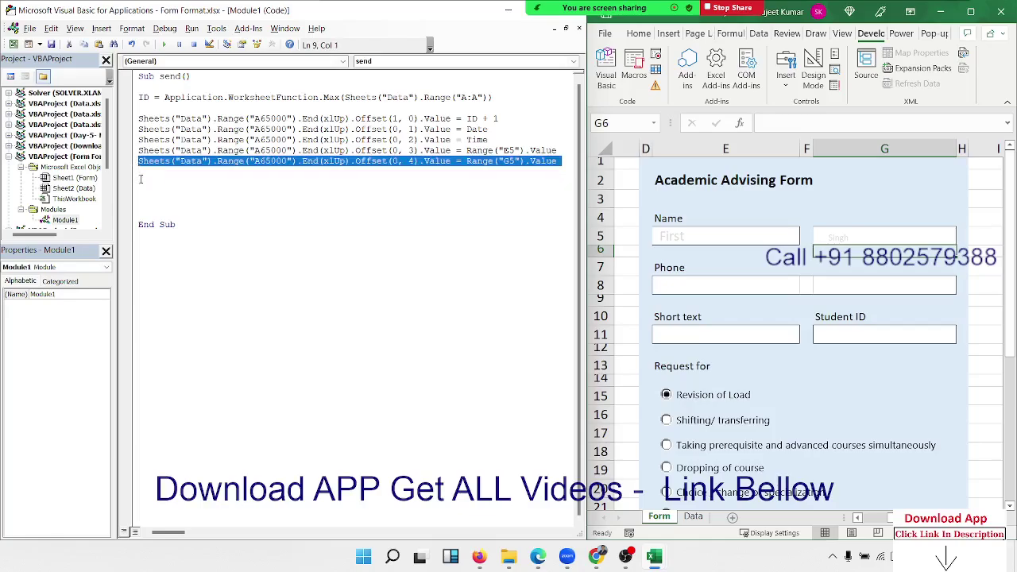
key("ctrl+c")
left_click(140, 179)
key("ctrl+v")
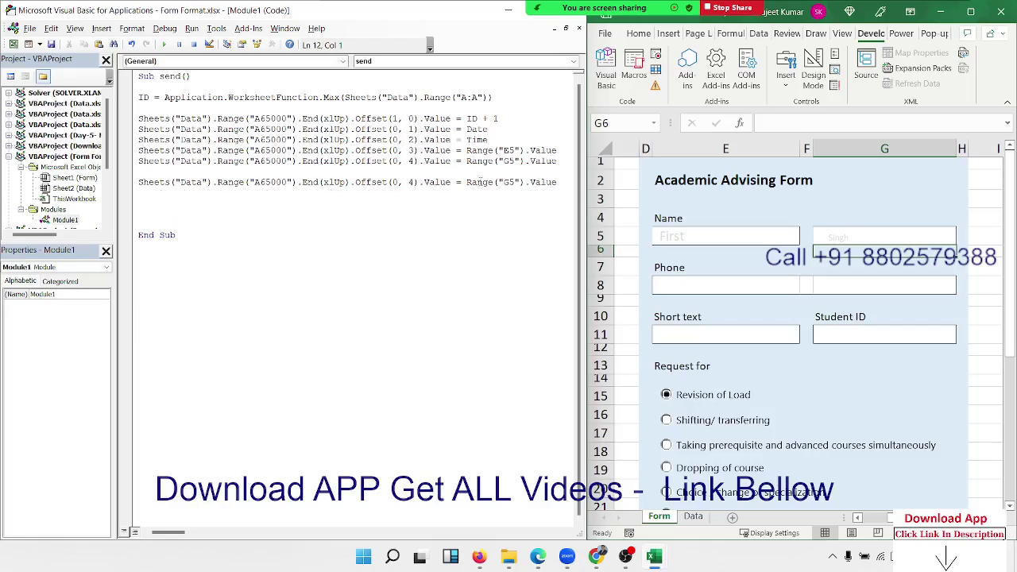
double_click(412, 183)
type("6")
key("BackSpace")
type("5")
left_click(689, 284)
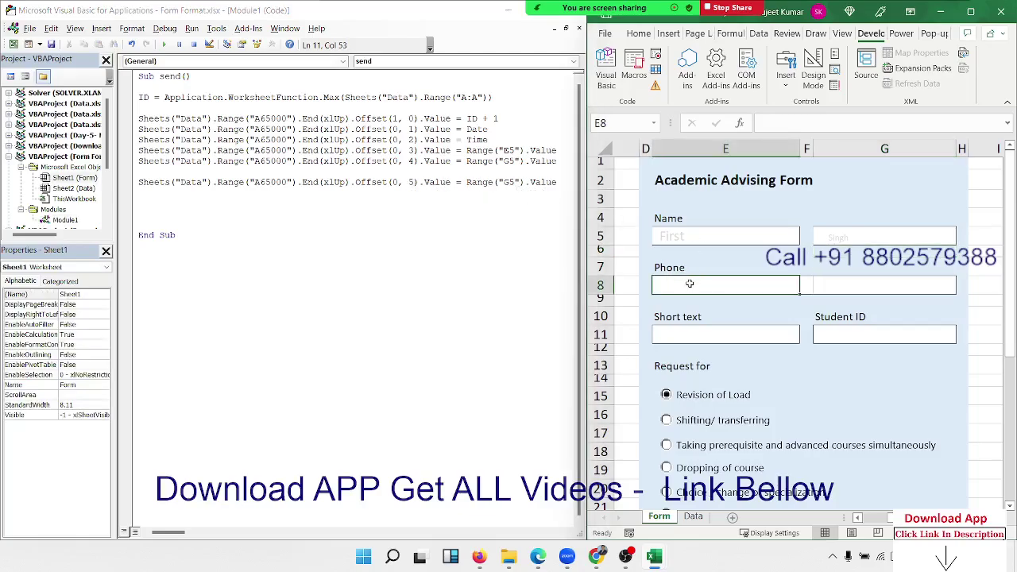
left_click(518, 182)
key("BackSpace")
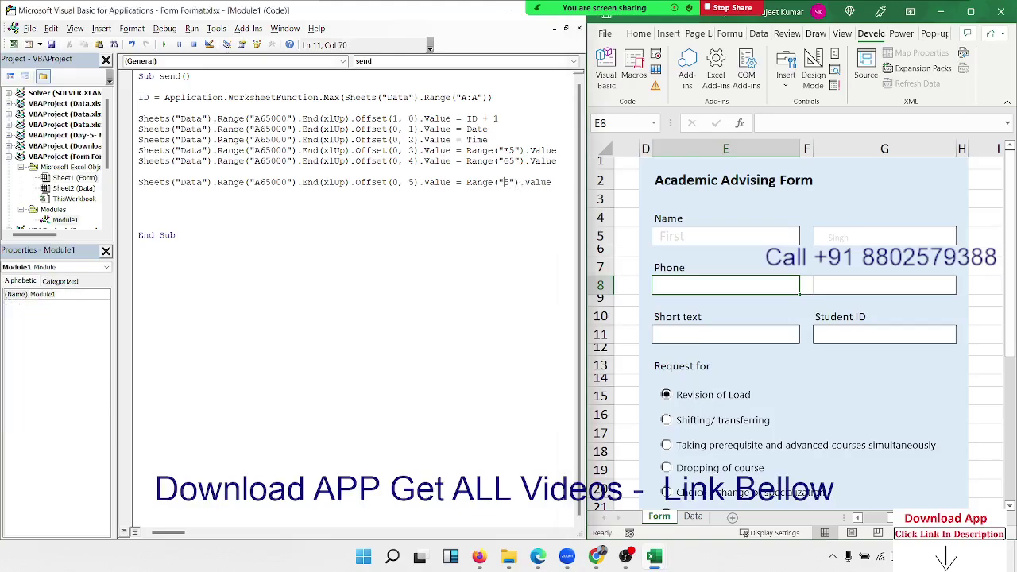
type("e")
type("8")
left_click(475, 210)
scroll(867, 281, "down", 3)
scroll(893, 317, "down", 4)
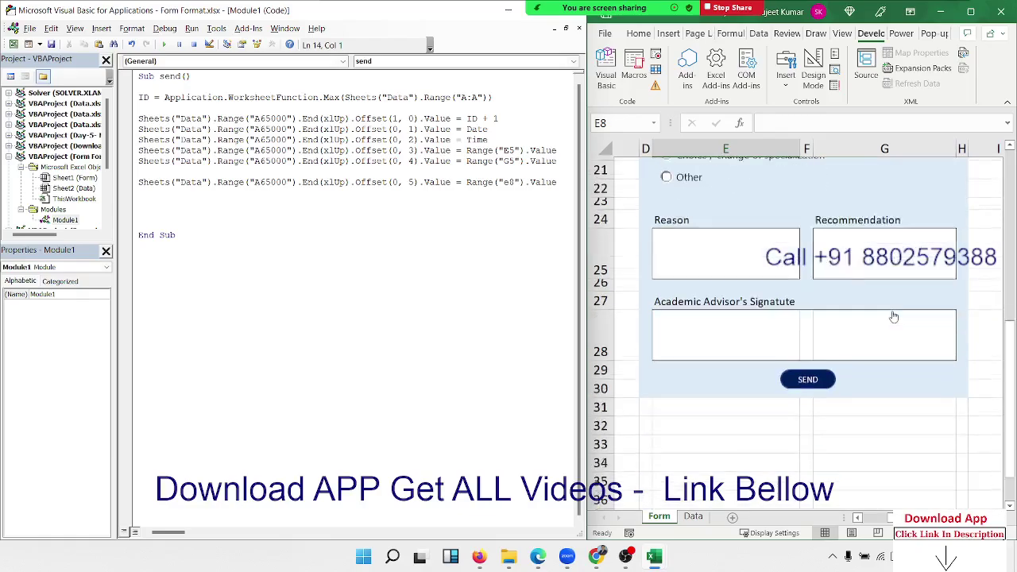
left_click(782, 390)
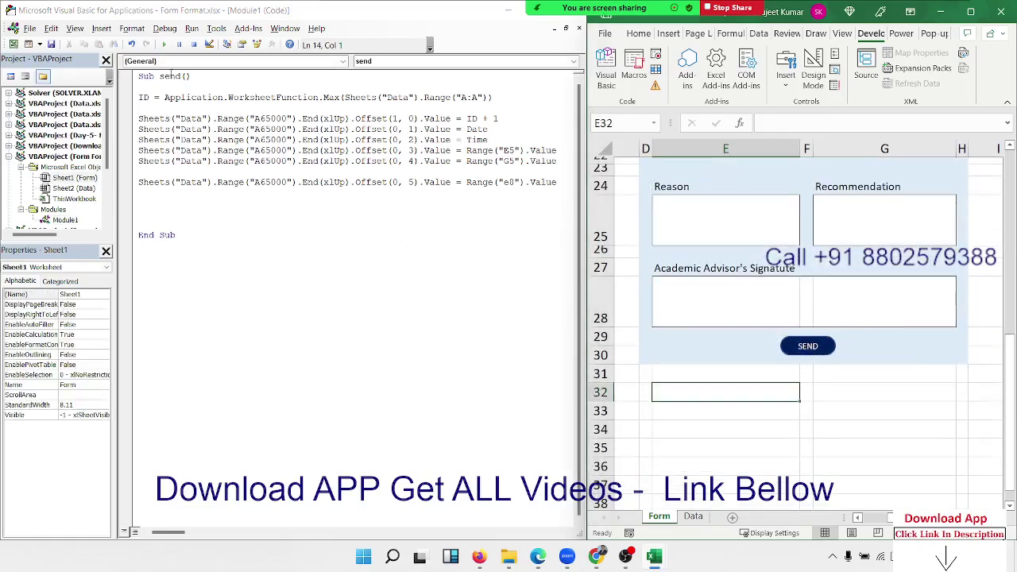
- Assign the send macro to the SEND button shape
right_click(818, 356)
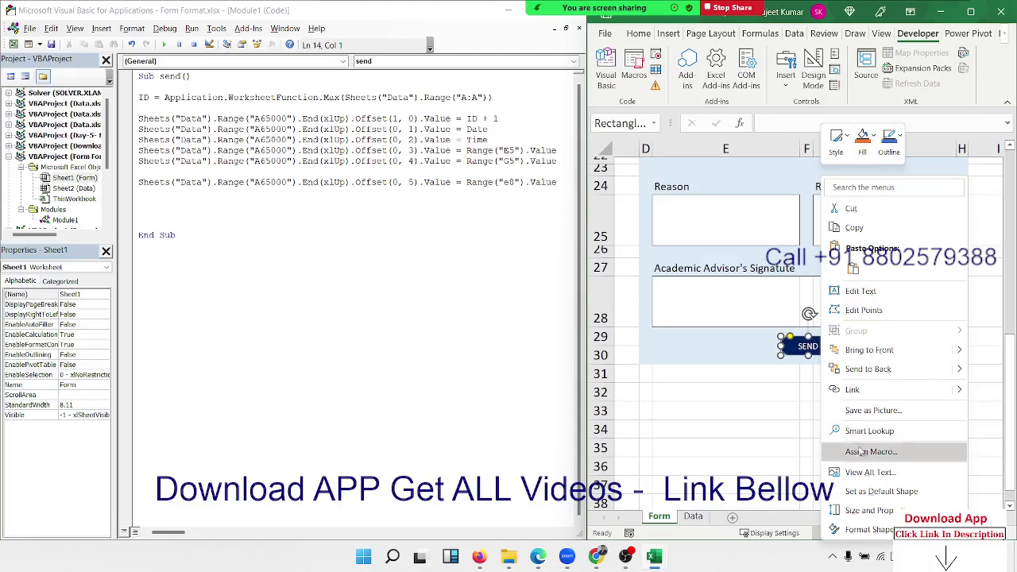
left_click(865, 452)
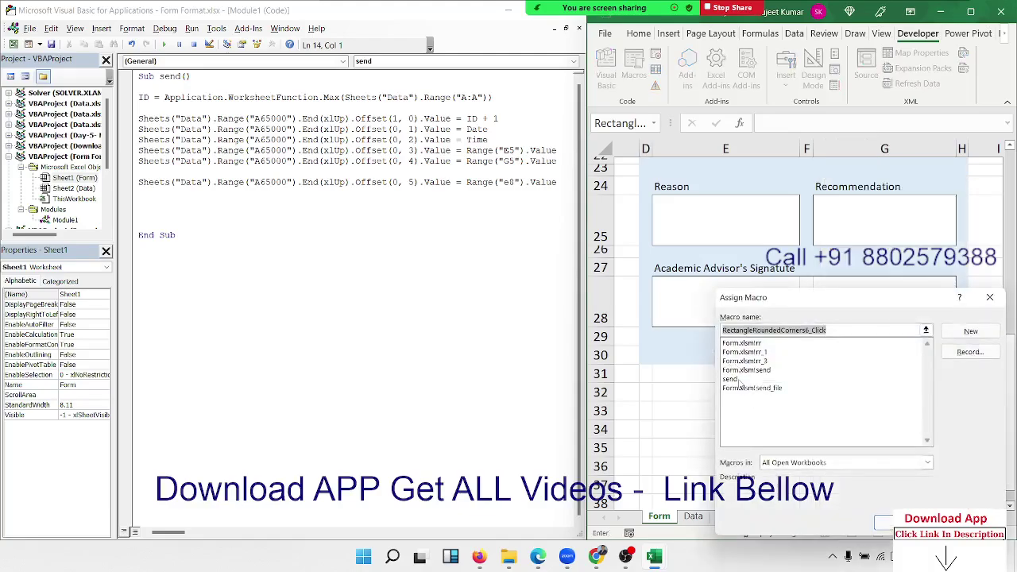
left_click(738, 379)
left_click_drag(877, 310, 752, 242)
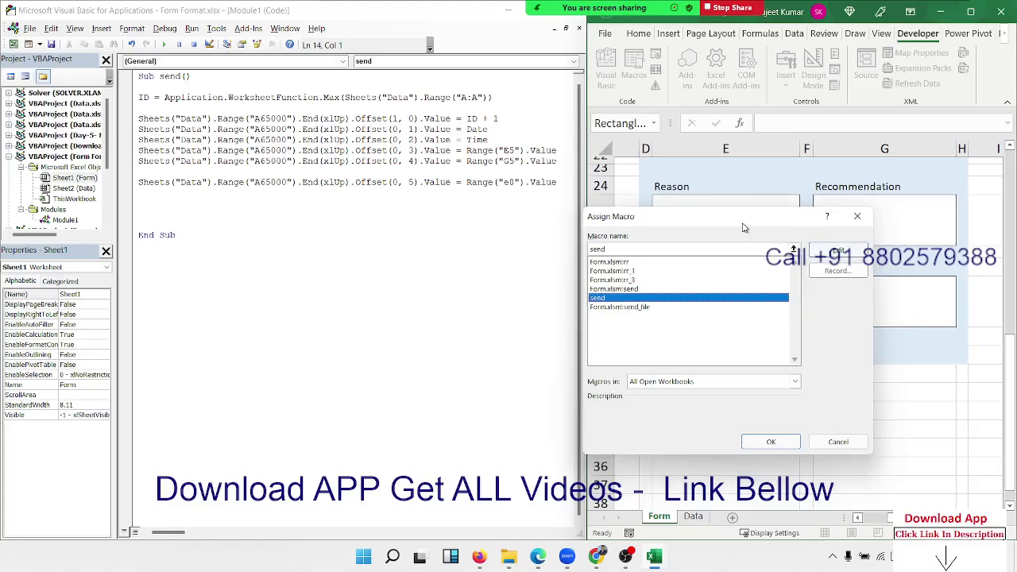
left_click(789, 446)
left_click(781, 414)
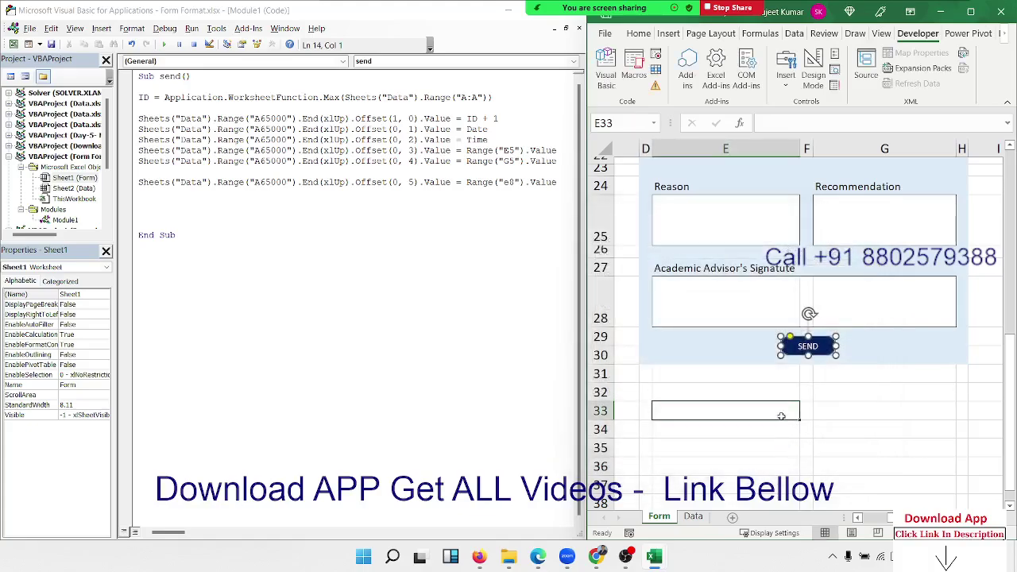
- Enter a test first name, last name and phone number into the form fields
scroll(693, 261, "up", 7)
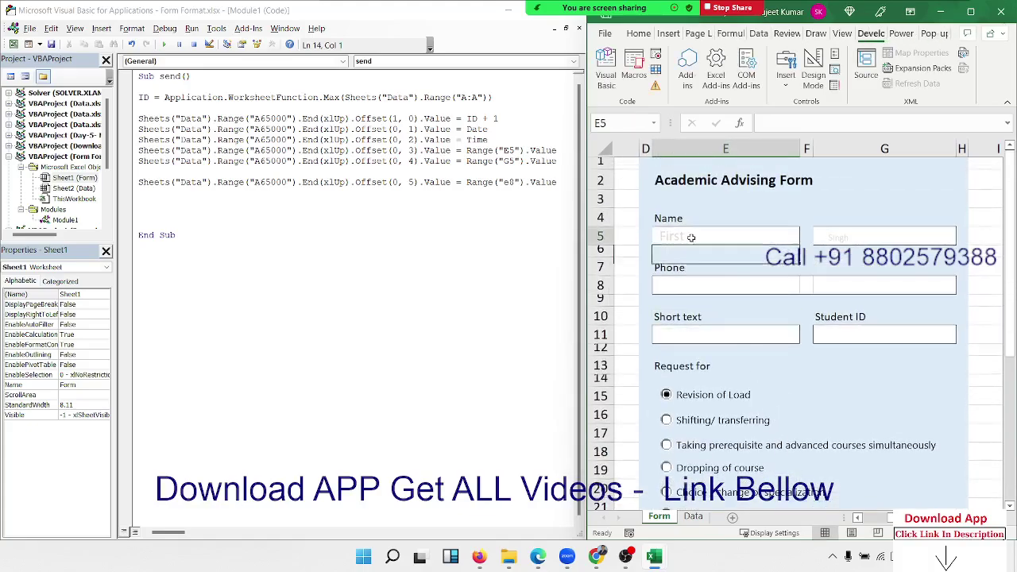
left_click(691, 237)
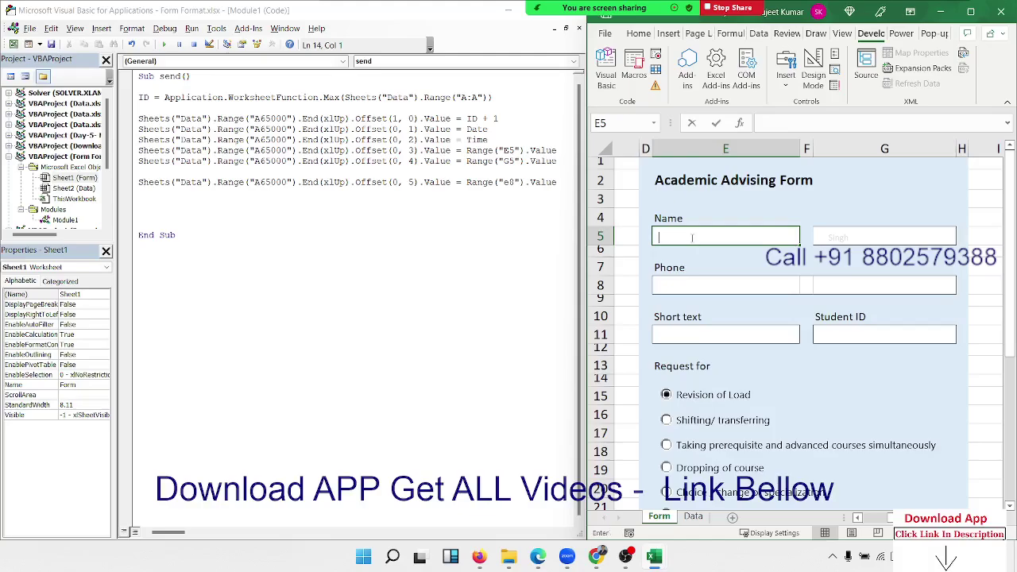
key("Tab")
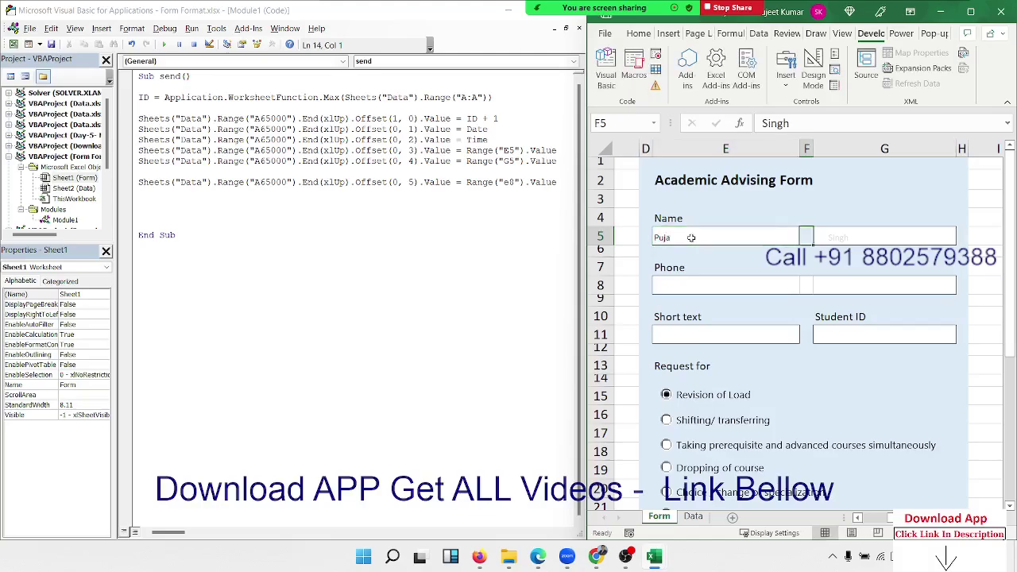
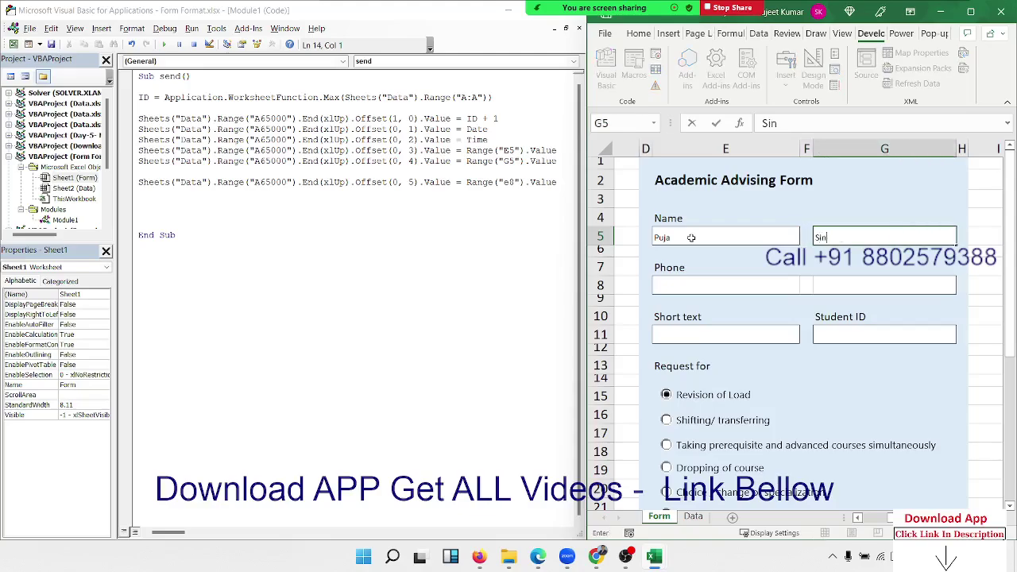
left_click(699, 280)
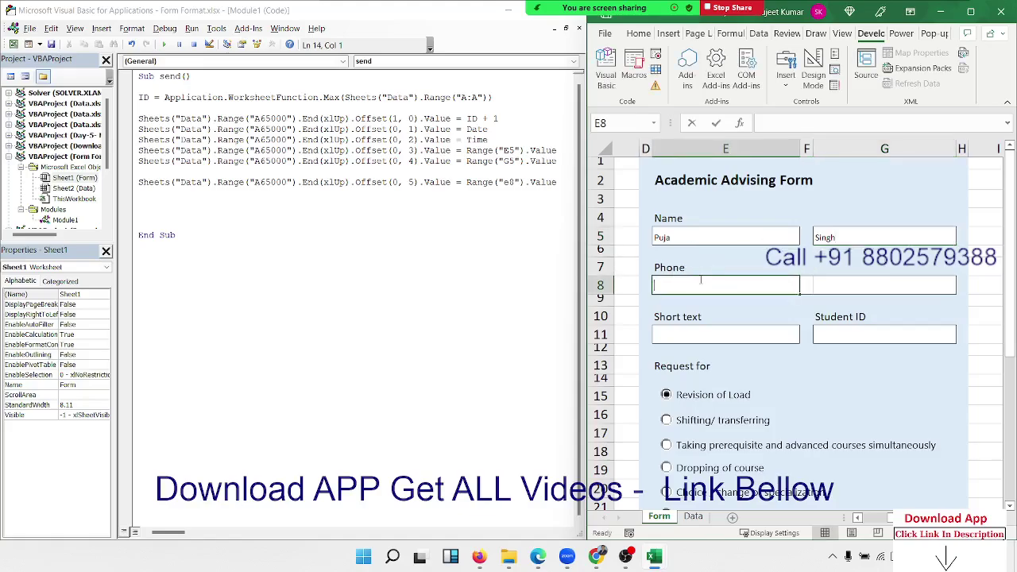
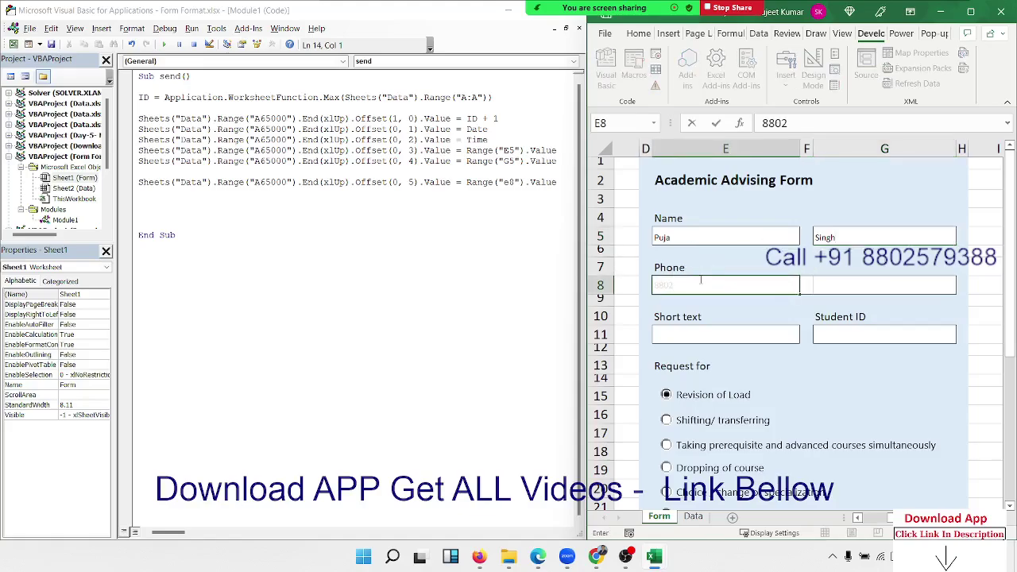
key("ctrl+Return")
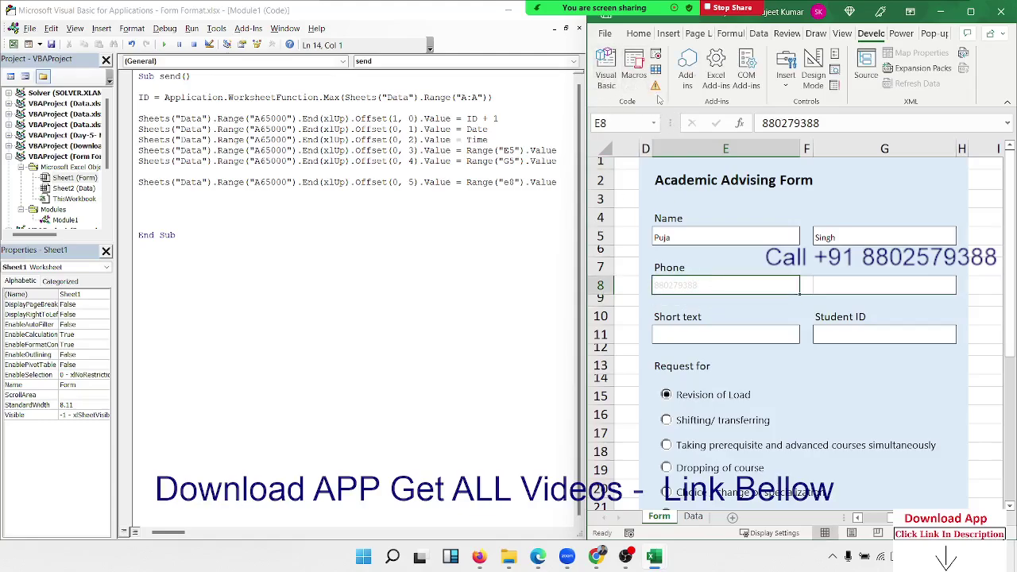
- Apply a dark font colour to the phone entry in cell E8 on the Home tab
left_click(638, 33)
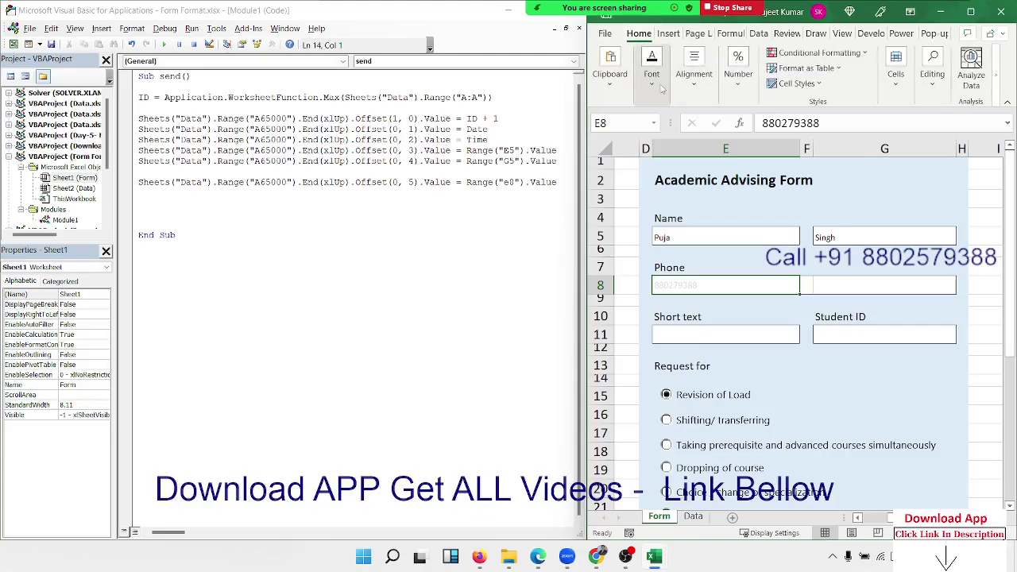
left_click(655, 79)
left_click(762, 142)
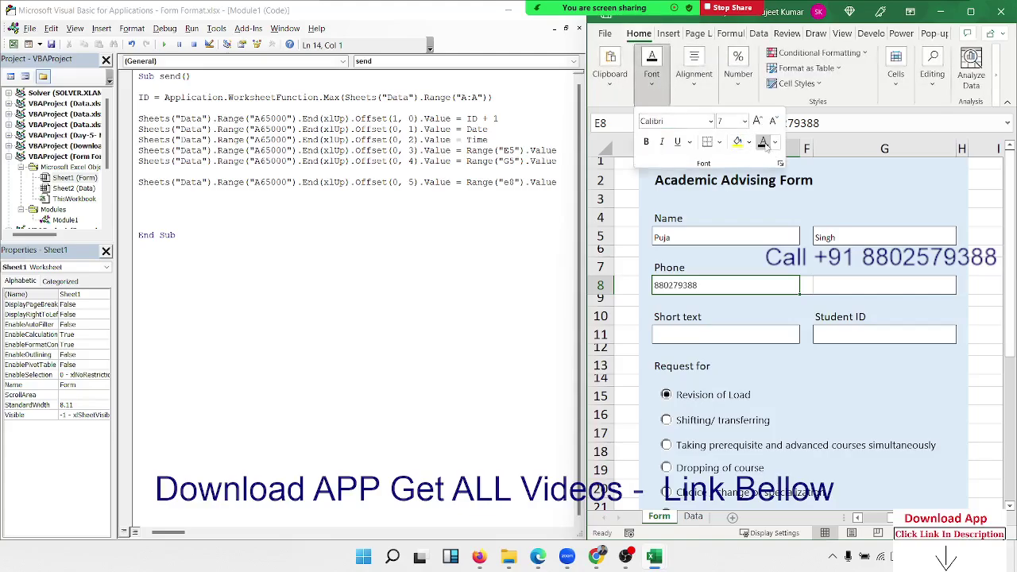
left_click(820, 374)
scroll(808, 391, "down", 4)
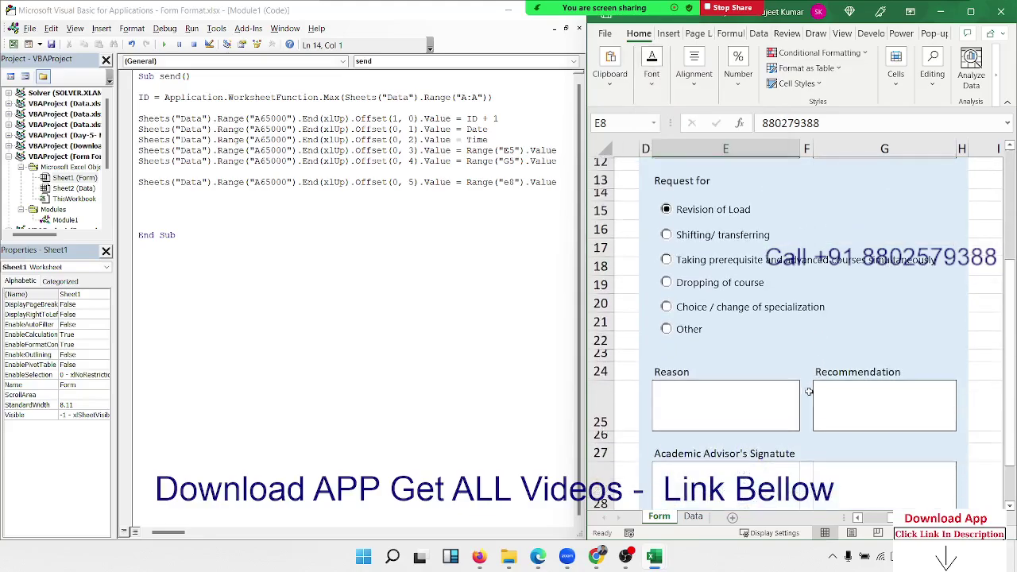
scroll(803, 381, "down", 5)
scroll(797, 370, "up", 2)
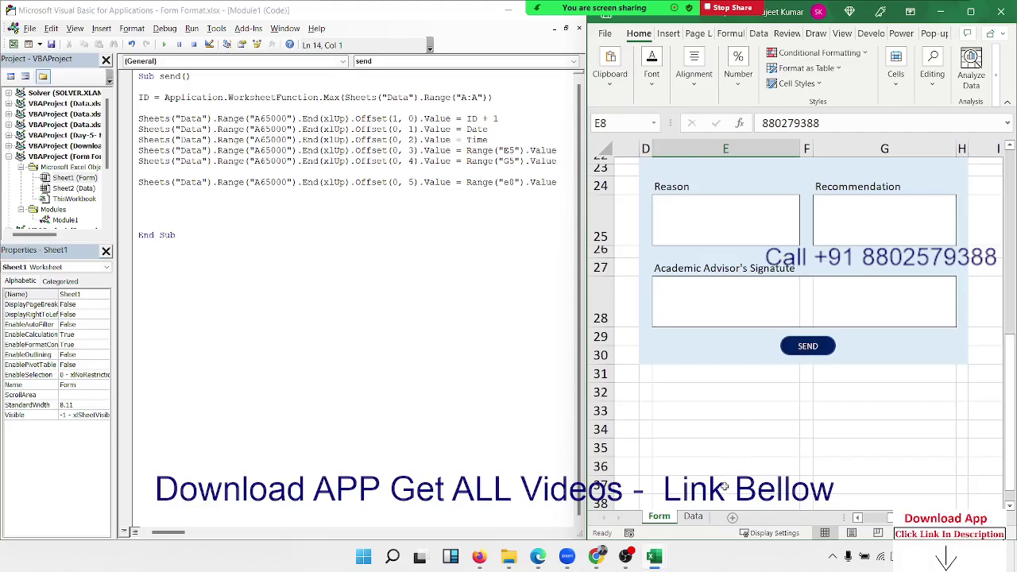
- Add MsgBox "Data have save" at the end of the send macro
left_click(692, 516)
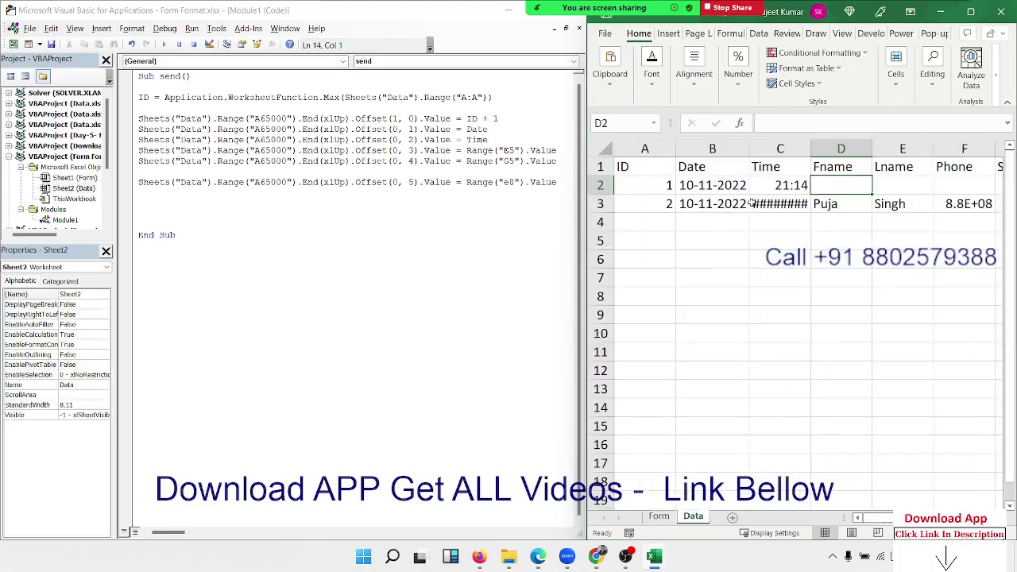
left_click(778, 204)
left_click(205, 202)
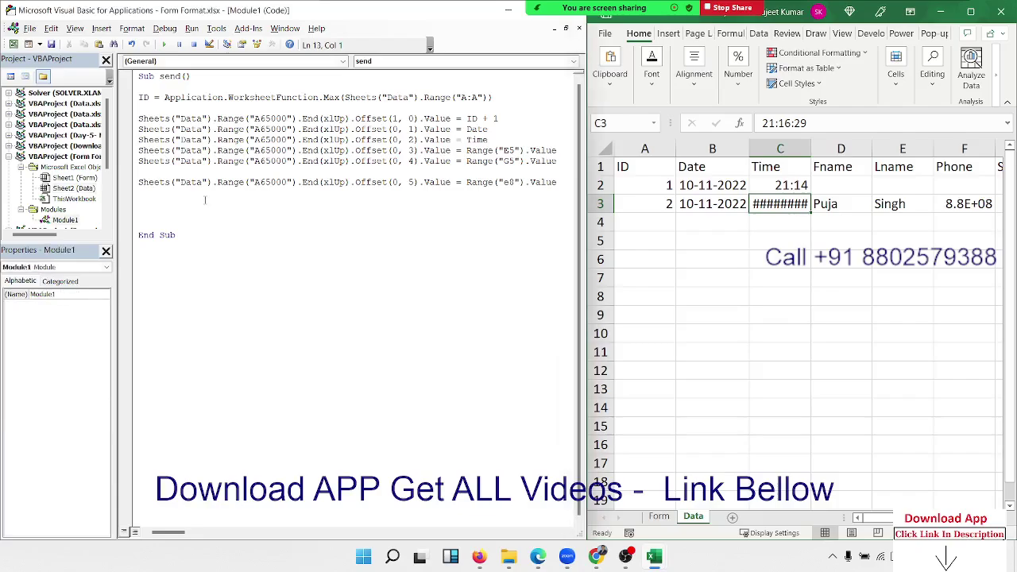
type("msgbox ")
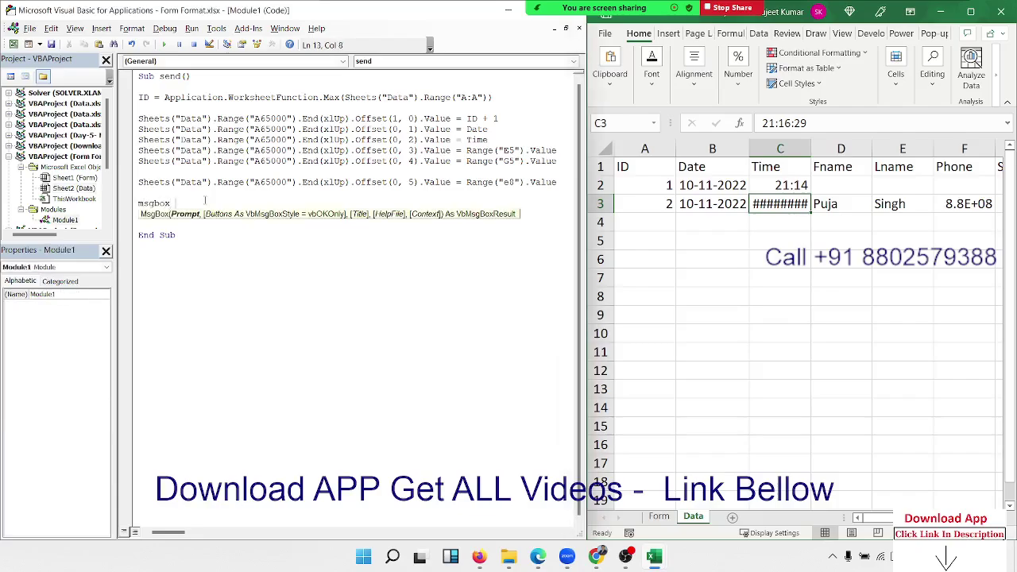
type("\"Data ")
type("have ")
type("Ra")
type("ve")
key("BackSpace")
key("BackSpace")
key("BackSpace")
key("BackSpace")
type("sa")
type("ve\"")
- Autofit column C on the Data sheet so the time shows, then save with Ctrl+S
left_click(704, 243)
left_click(770, 204)
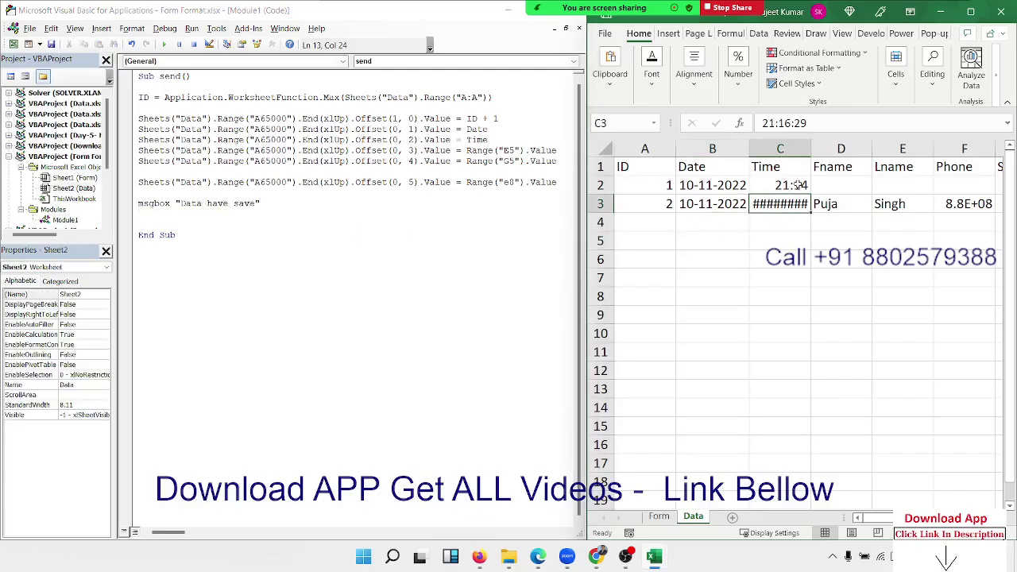
double_click(810, 153)
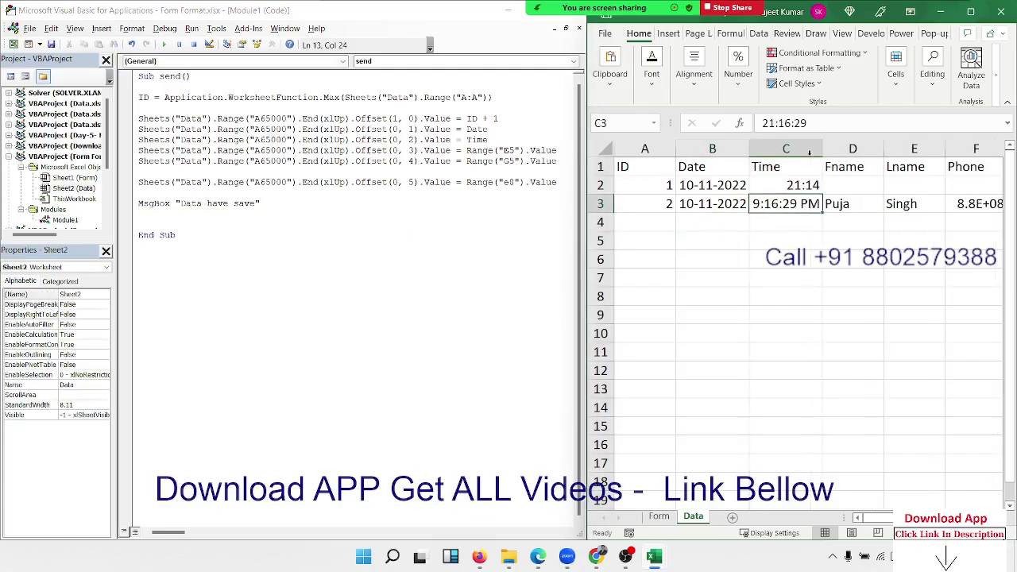
left_click(859, 207)
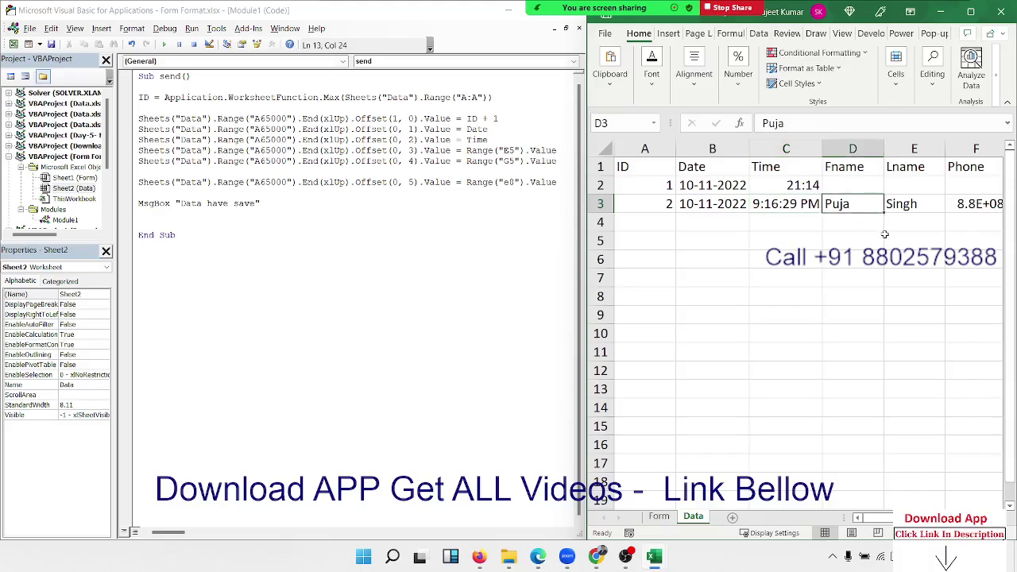
key("Right")
key("Right")
key("Right")
key("Right")
key("Right")
key("Right")
key("Right")
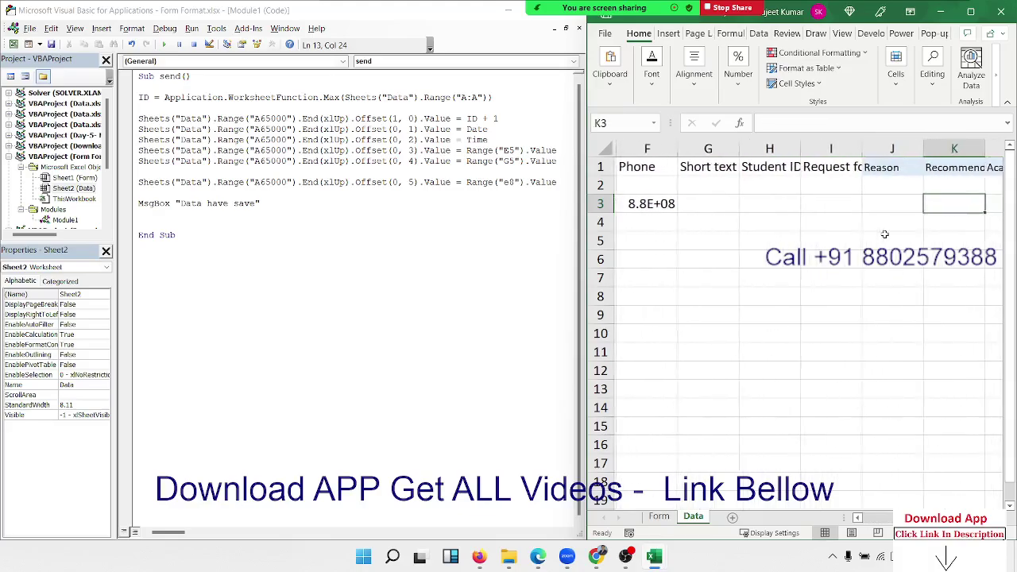
key("Left")
key("Left")
key("Left")
key("Left")
key("Left")
key("Left")
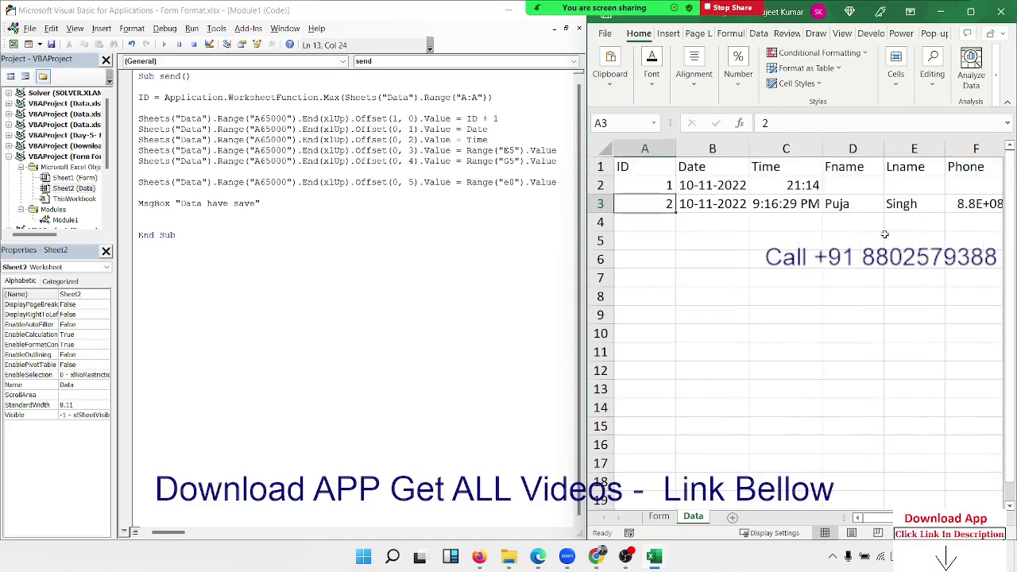
left_click(652, 246)
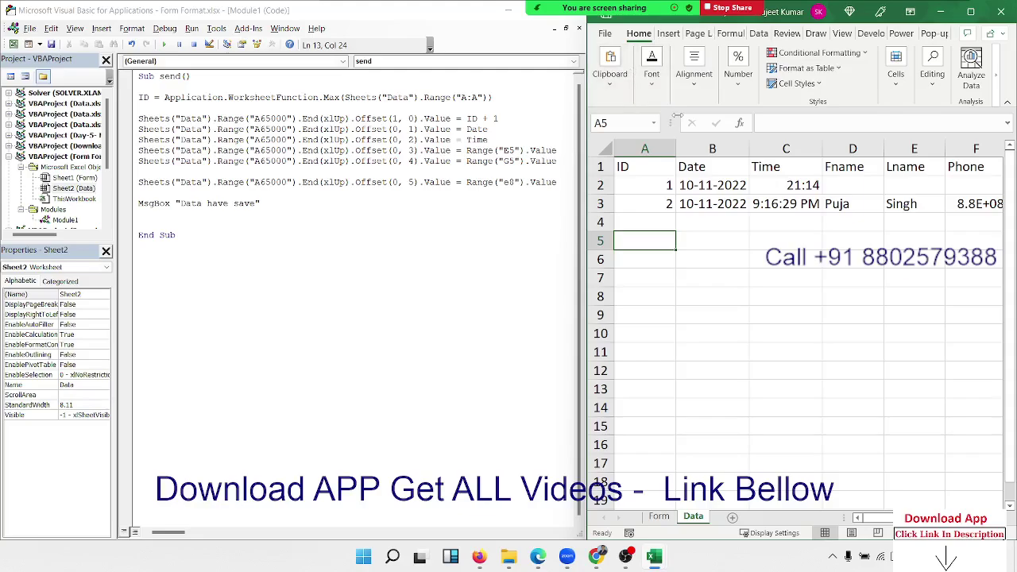
key("ctrl+s")
- Save the workbook as Excel Macro-Enabled Workbook Form Format.xlsm in This PC > Downloads
key("n")
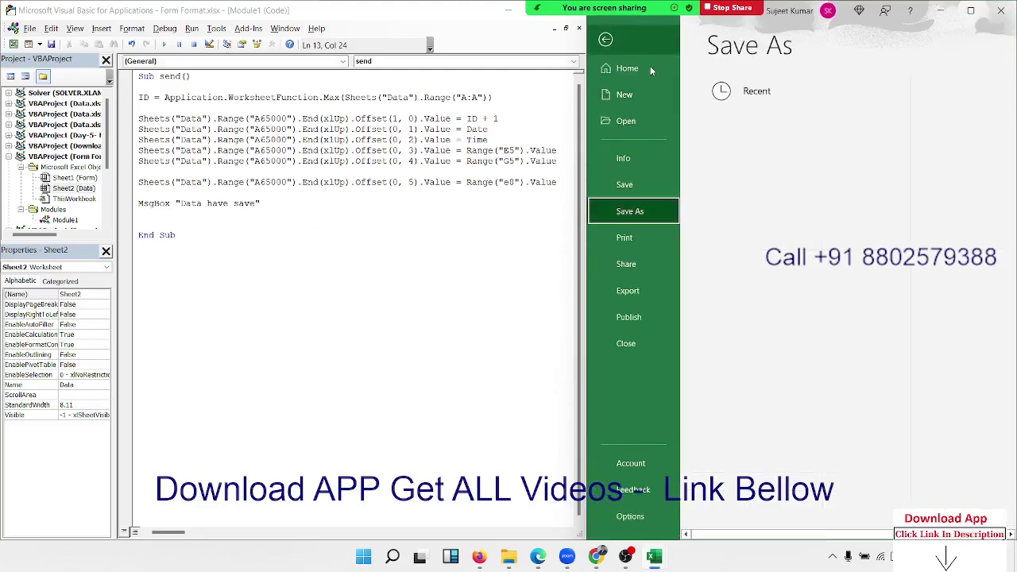
key("Escape")
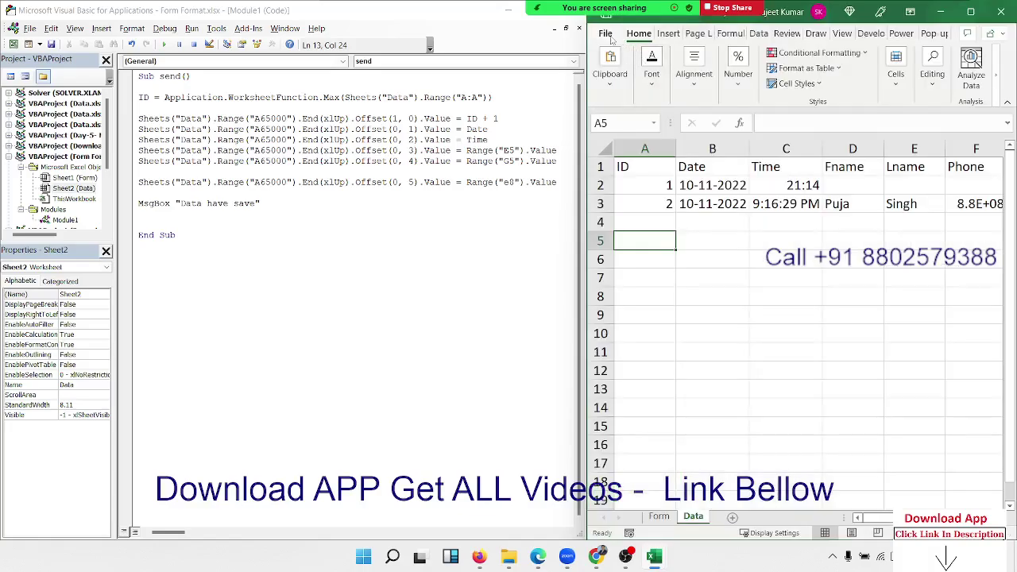
left_click(605, 35)
left_click(656, 215)
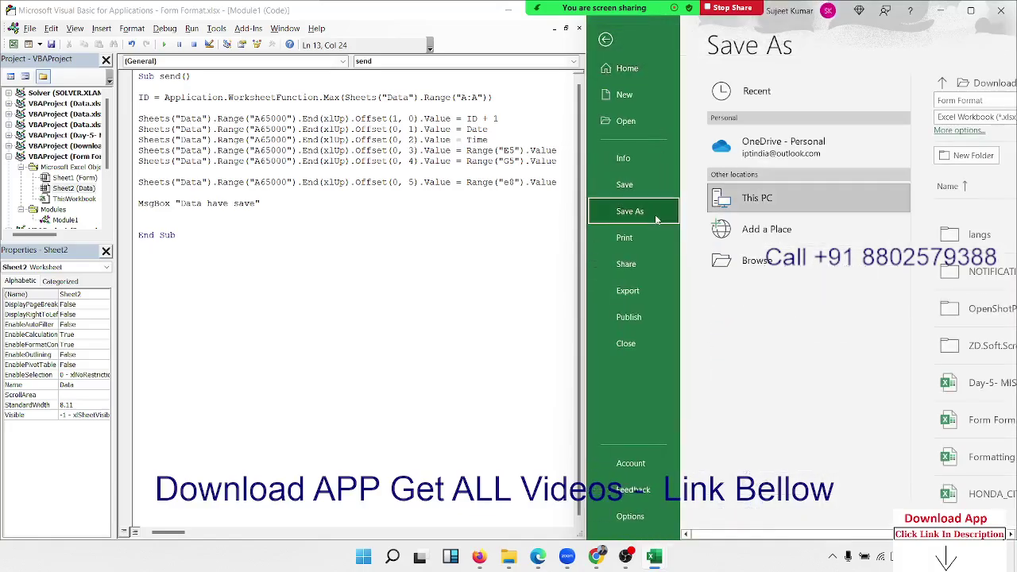
left_click(721, 259)
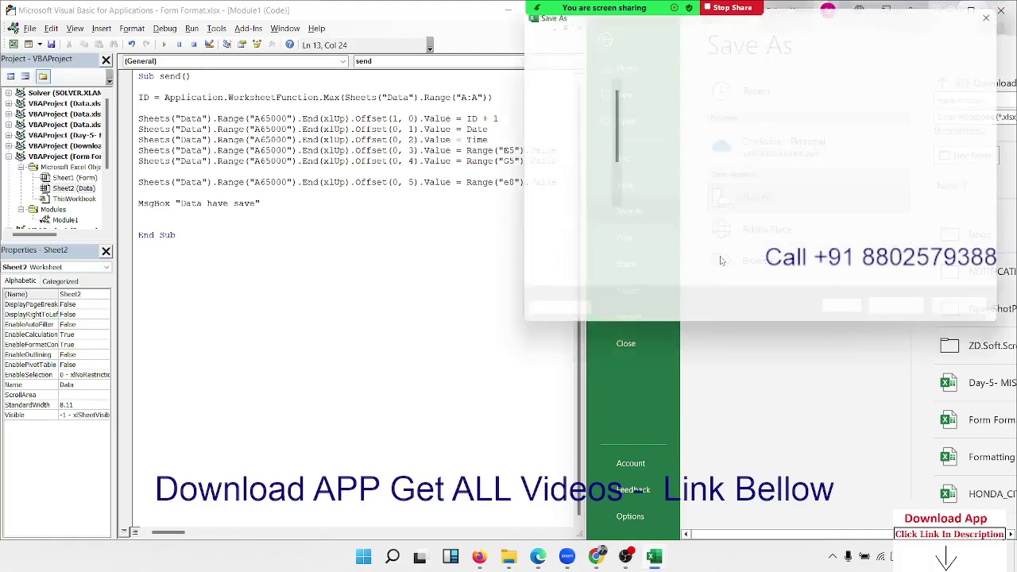
left_click(636, 242)
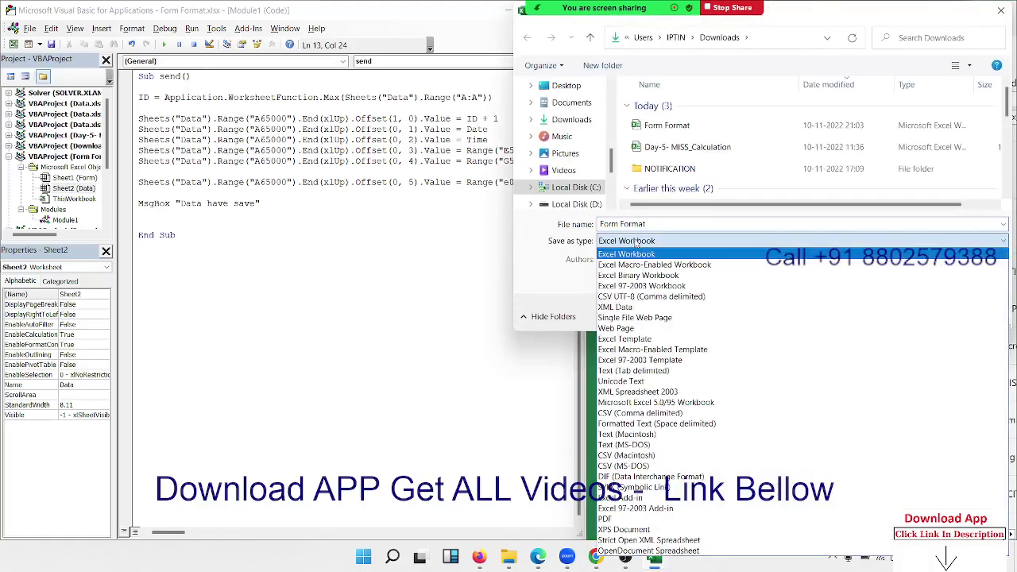
left_click(636, 266)
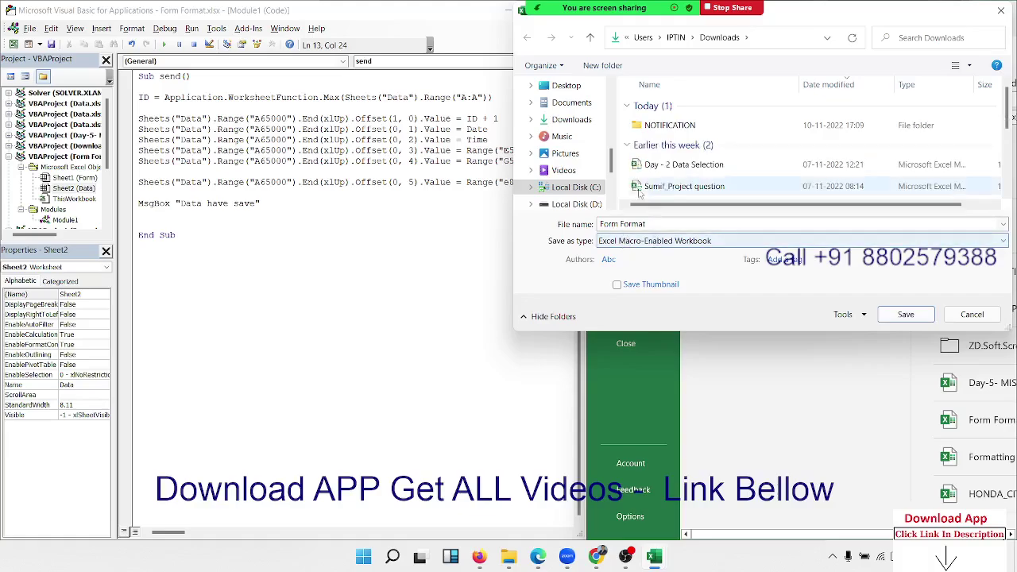
scroll(603, 165, "up", 1)
left_click(586, 154)
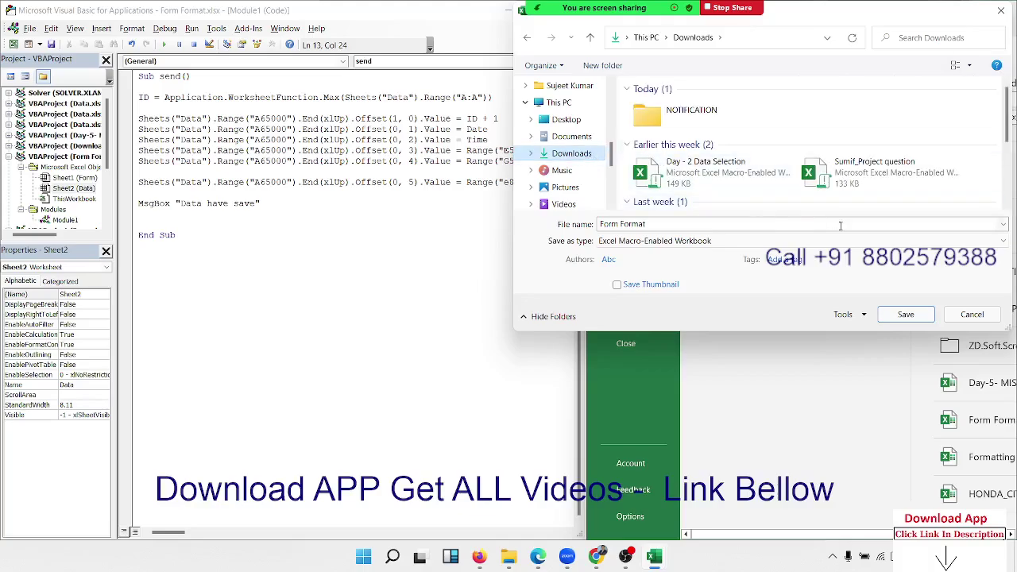
left_click(905, 315)
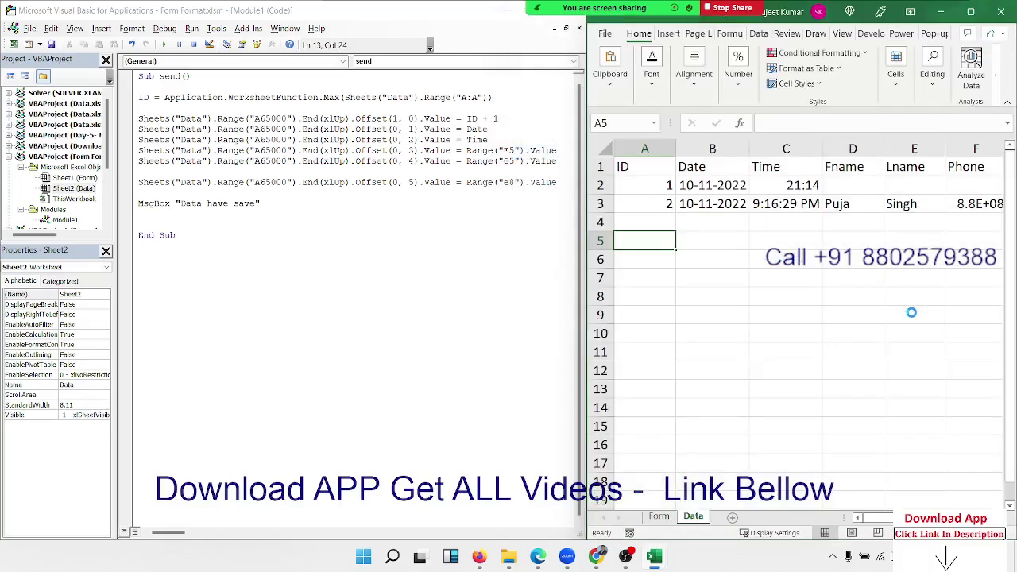